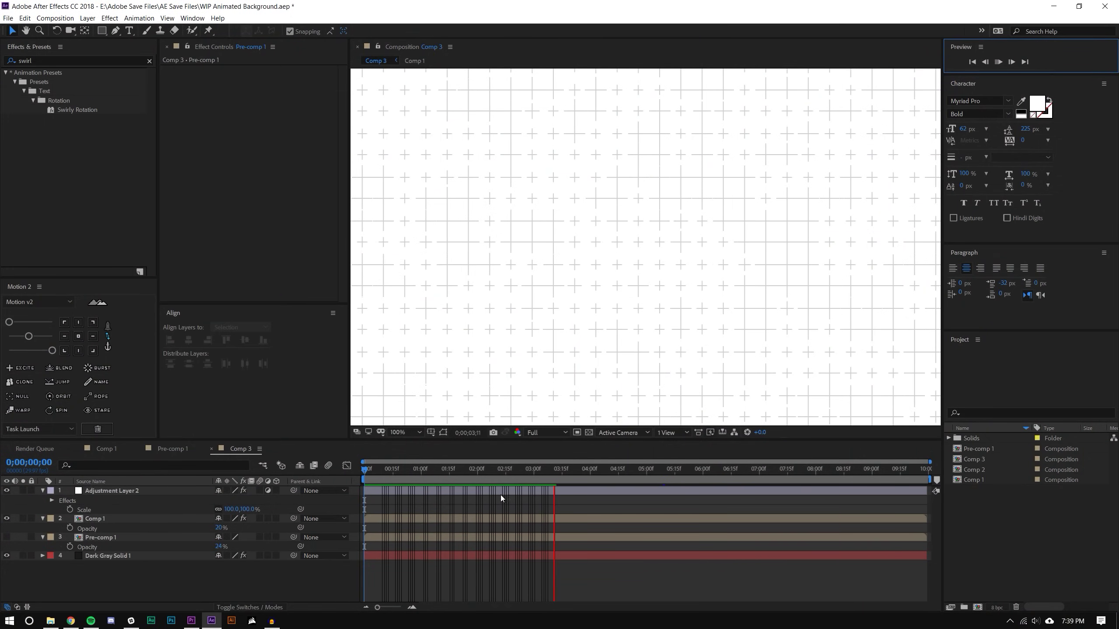
Scrub the playhead through Comp 3's finished pulsing grid-of-crosses animation.
{"action": "left_click_drag", "start_coordinate": [547, 474], "coordinate": [454, 474]}
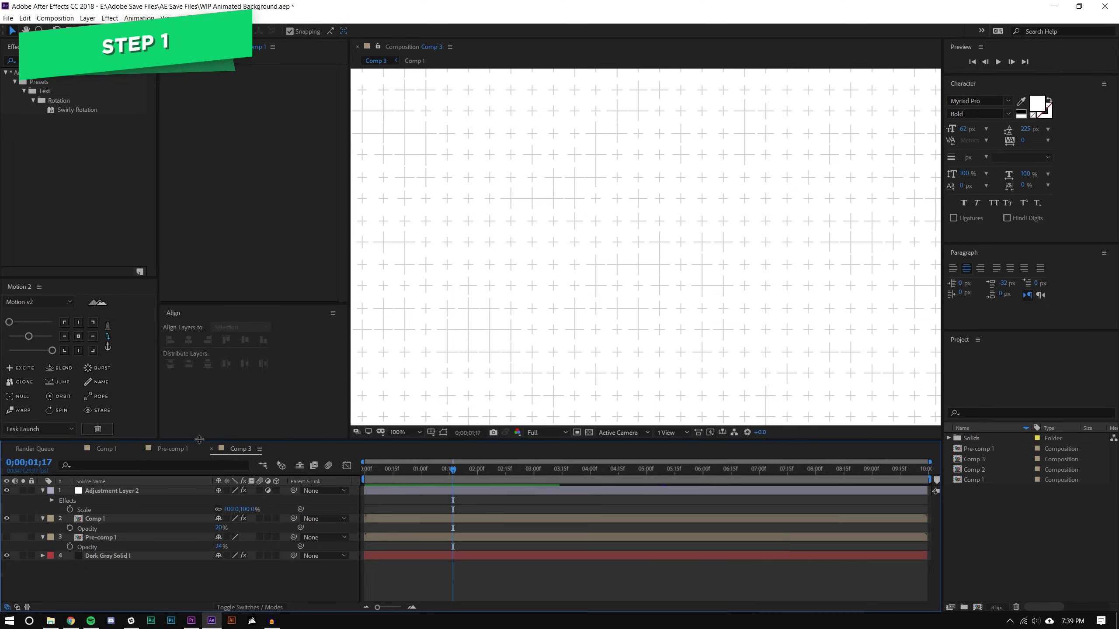
Create a Demo folder and move Comp 1–3 and Pre-comp 1 into it.
{"action": "left_click_drag", "start_coordinate": [203, 438], "coordinate": [203, 368]}
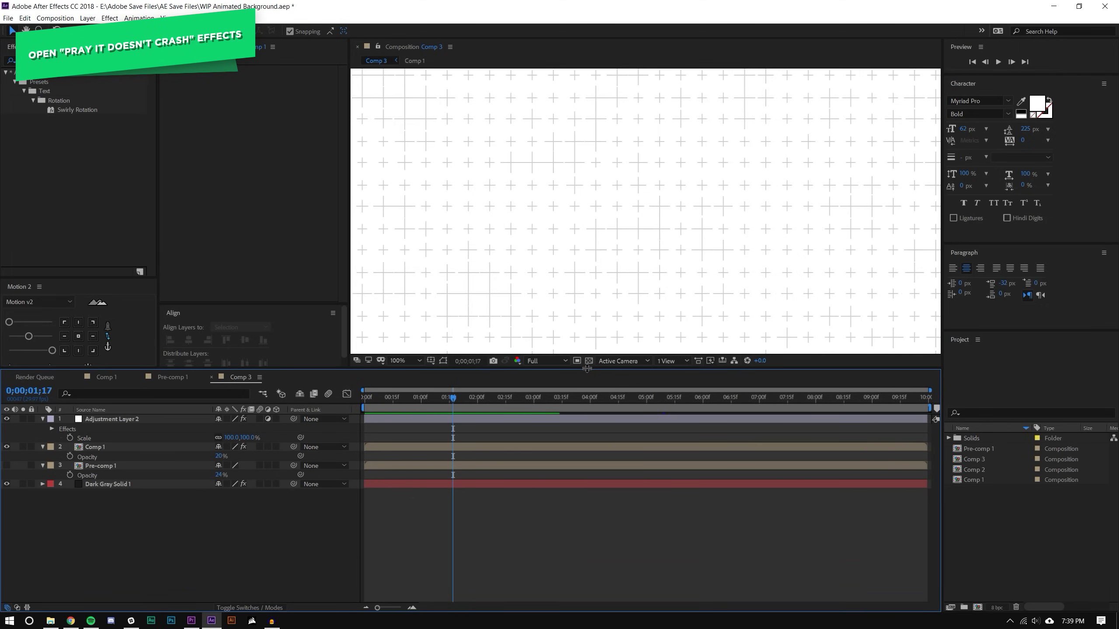
{"action": "left_click_drag", "start_coordinate": [586, 373], "coordinate": [584, 394]}
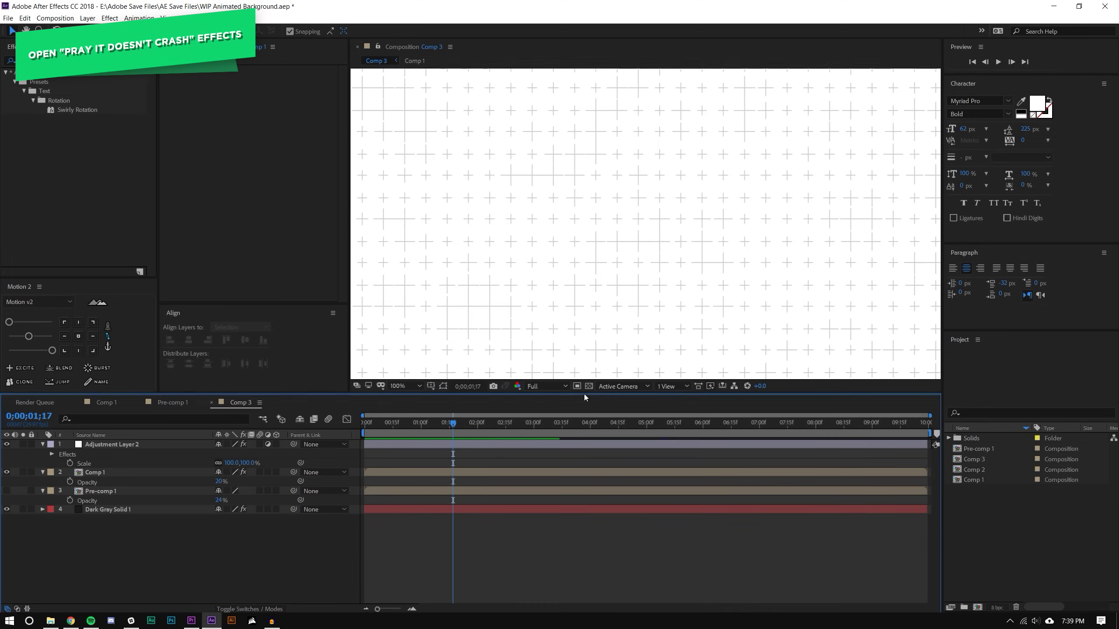
{"action": "left_click", "coordinate": [965, 608]}
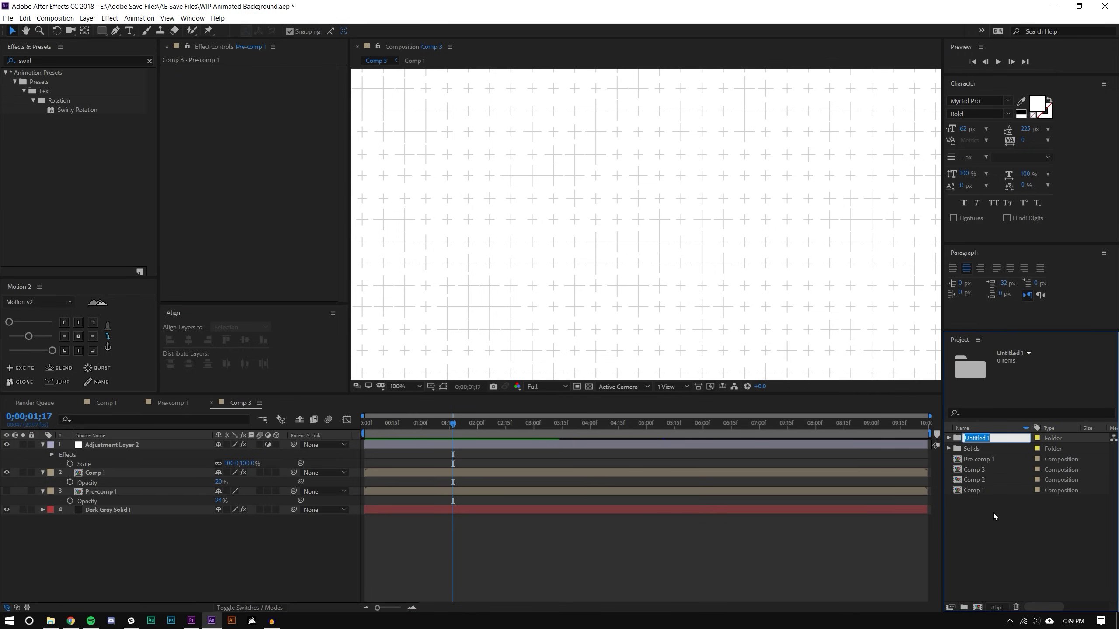
{"action": "type", "text": "Demo"}
{"action": "key", "text": "Return"}
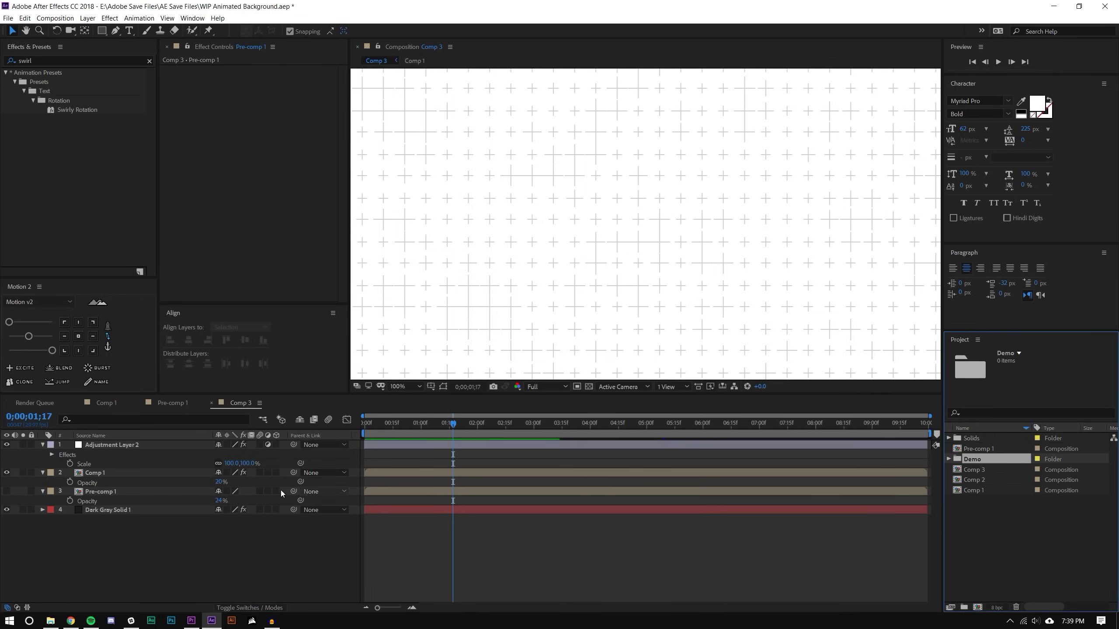
{"action": "left_click", "coordinate": [978, 488]}
{"action": "left_click", "coordinate": [986, 469], "text": "shift"}
{"action": "left_click_drag", "start_coordinate": [986, 469], "coordinate": [982, 459]}
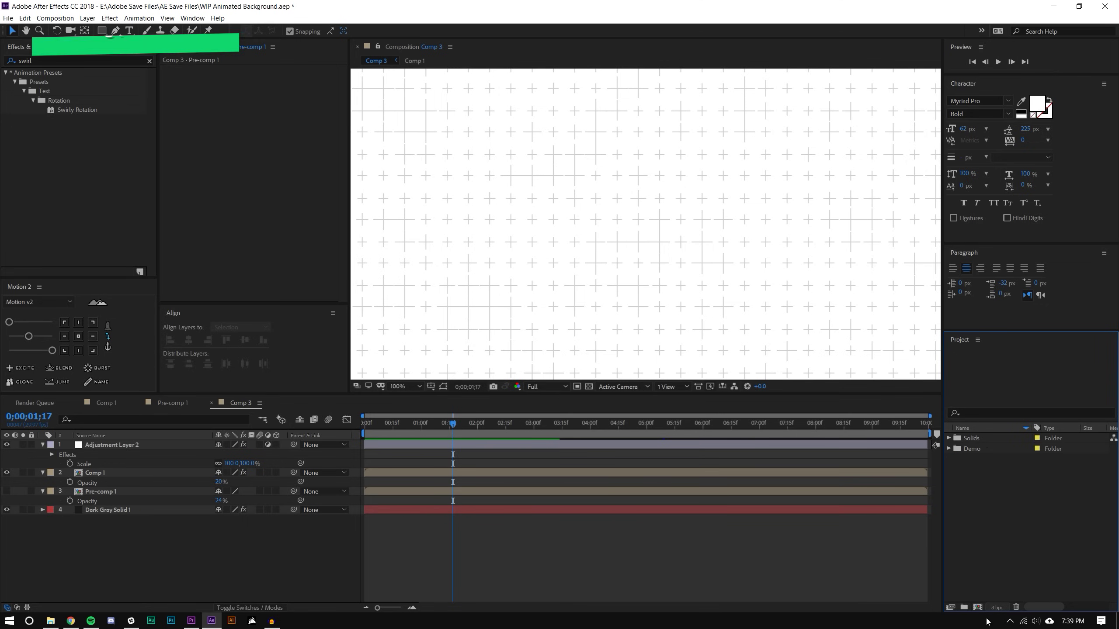
Add an empty Tutorial folder and close all open composition timelines.
{"action": "left_click", "coordinate": [965, 607]}
{"action": "type", "text": "Tutorial"}
{"action": "key", "text": "Return"}
{"action": "left_click", "coordinate": [670, 262]}
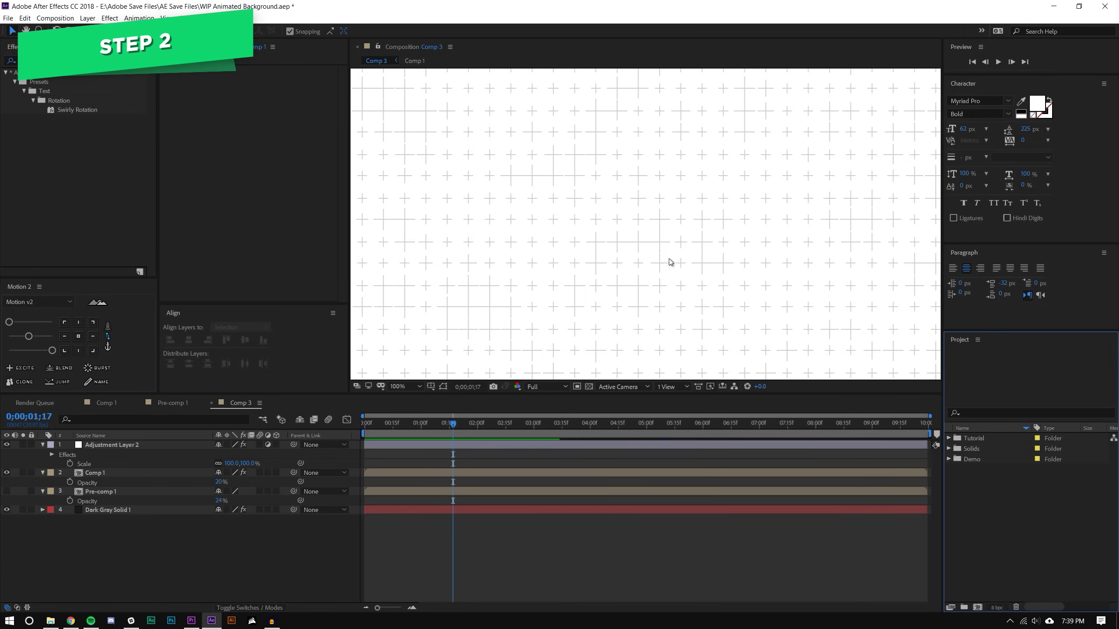
{"action": "scroll", "coordinate": [638, 252], "scroll_direction": "down", "scroll_amount": 4}
{"action": "scroll", "coordinate": [608, 241], "scroll_direction": "up", "scroll_amount": 2}
{"action": "key", "text": "ctrl+w"}
{"action": "key", "text": "ctrl+w"}
{"action": "key", "text": "ctrl+w"}
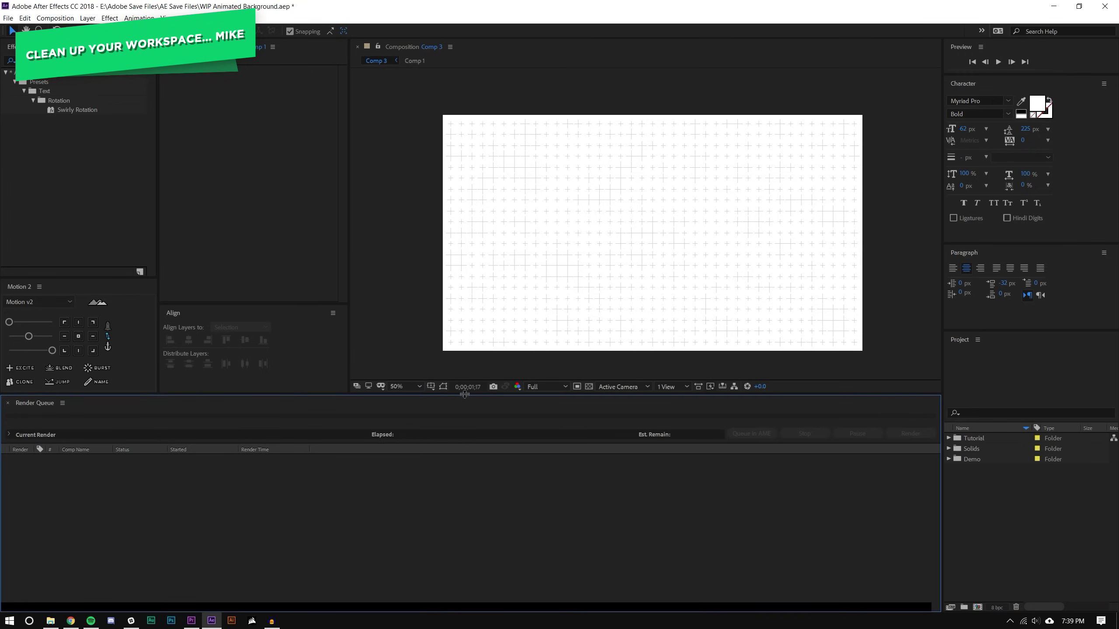
Create Comp 4 at 1920×1080 px with a 29.97 fps frame rate.
{"action": "left_click_drag", "start_coordinate": [464, 396], "coordinate": [464, 414]}
{"action": "left_click", "coordinate": [55, 18]}
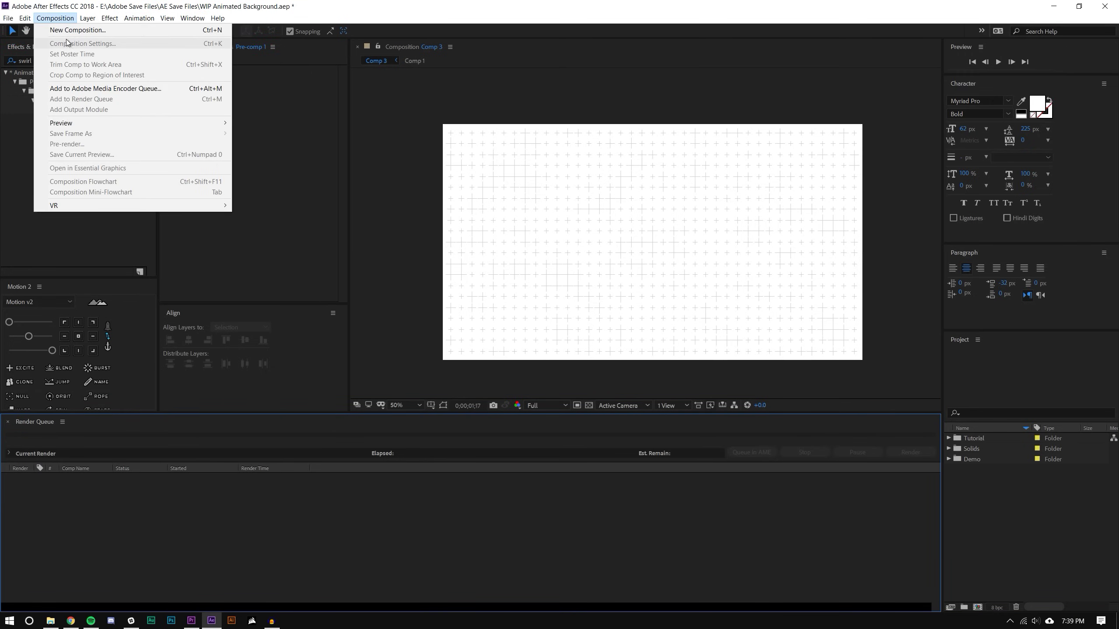
{"action": "left_click", "coordinate": [66, 28]}
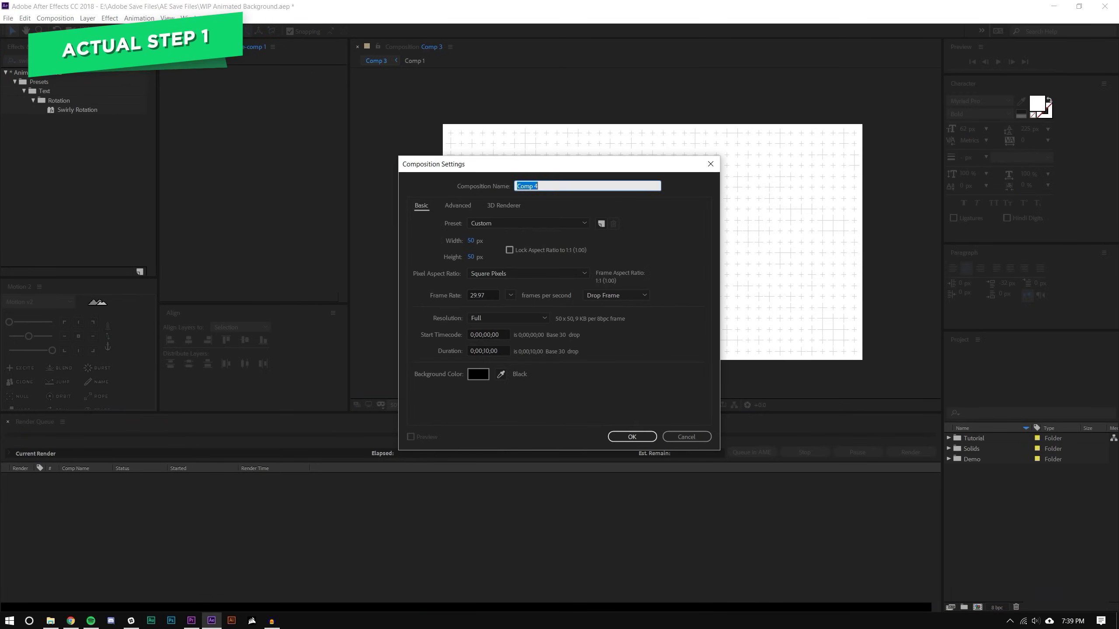
{"action": "left_click", "coordinate": [471, 241]}
{"action": "type", "text": "1920"}
{"action": "key", "text": "Tab"}
{"action": "type", "text": "1080"}
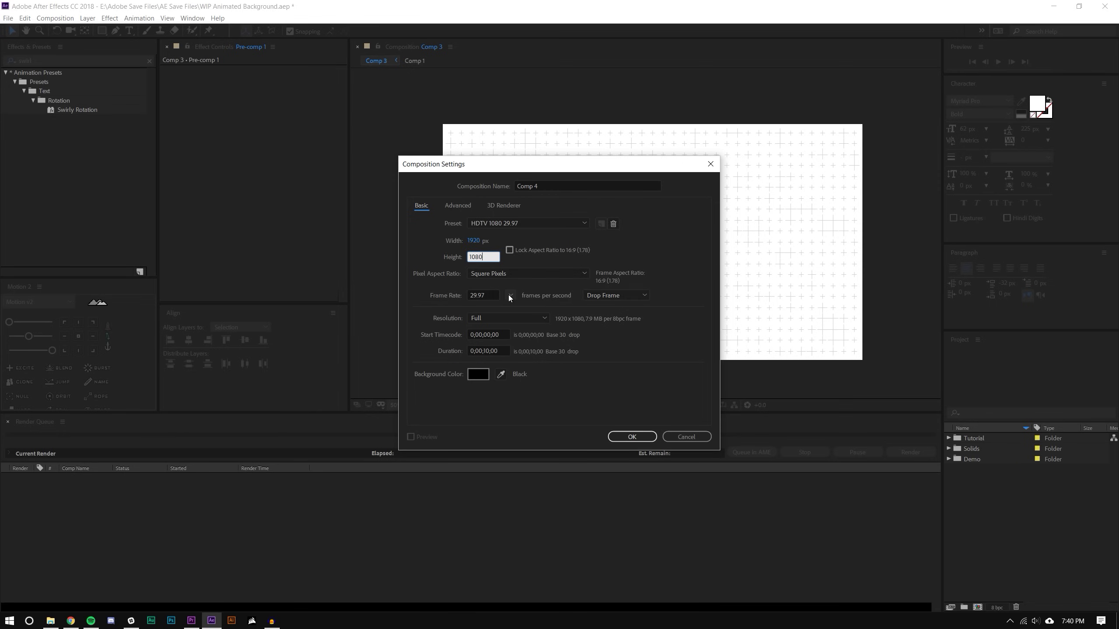
{"action": "left_click", "coordinate": [583, 392]}
{"action": "left_click", "coordinate": [510, 296]}
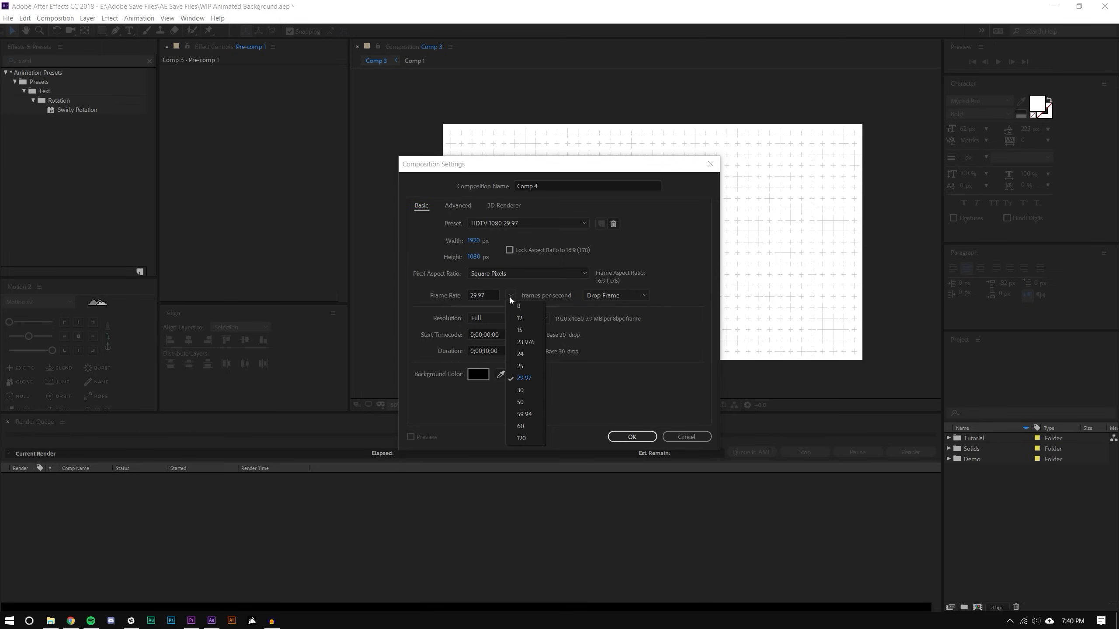
{"action": "left_click", "coordinate": [512, 378]}
{"action": "left_click", "coordinate": [641, 437]}
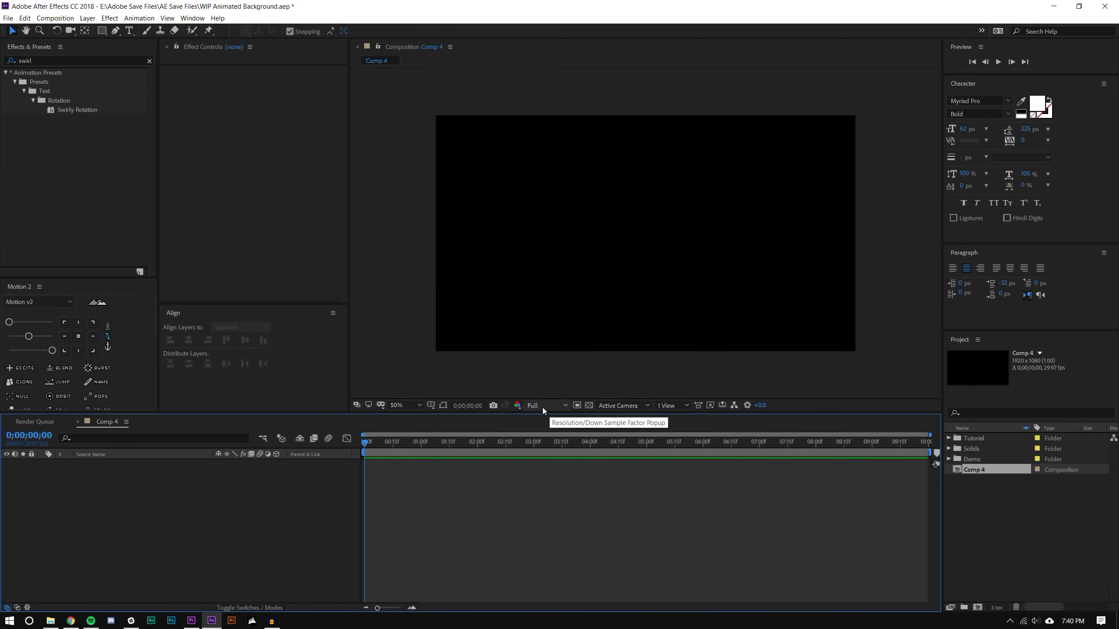
{"action": "left_click", "coordinate": [88, 18]}
Add a full-frame dark grey solid layer to Comp 4.
{"action": "mouse_move", "coordinate": [98, 37]}
{"action": "left_click", "coordinate": [292, 40]}
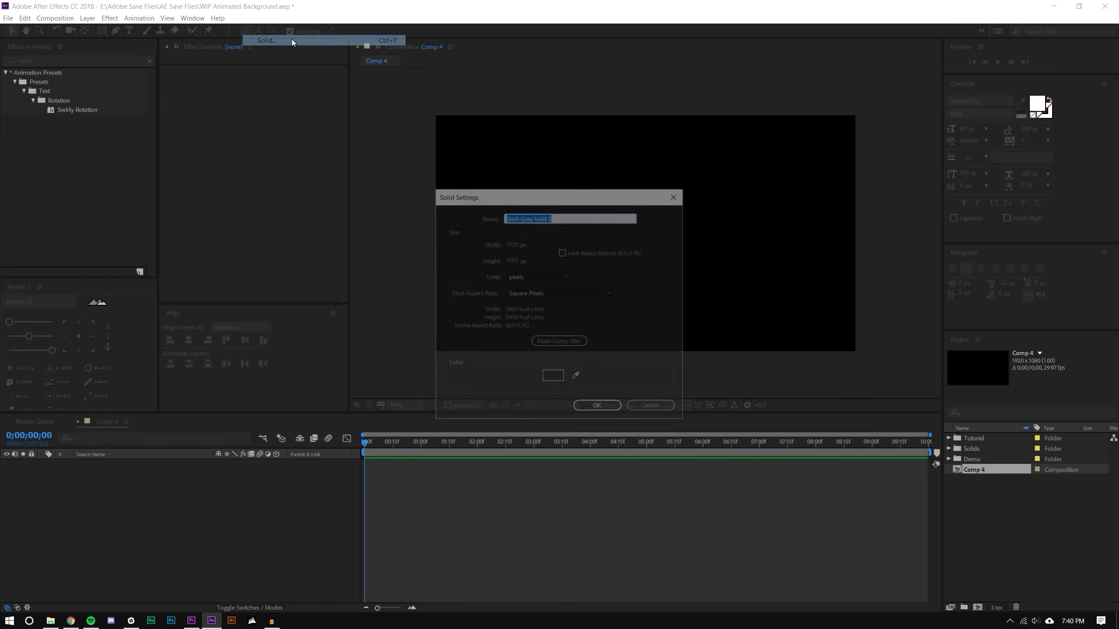
{"action": "left_click", "coordinate": [598, 408]}
Rename the new solid layer to Grey.
{"action": "right_click", "coordinate": [117, 465]}
{"action": "key", "text": "Escape"}
{"action": "key", "text": "Return"}
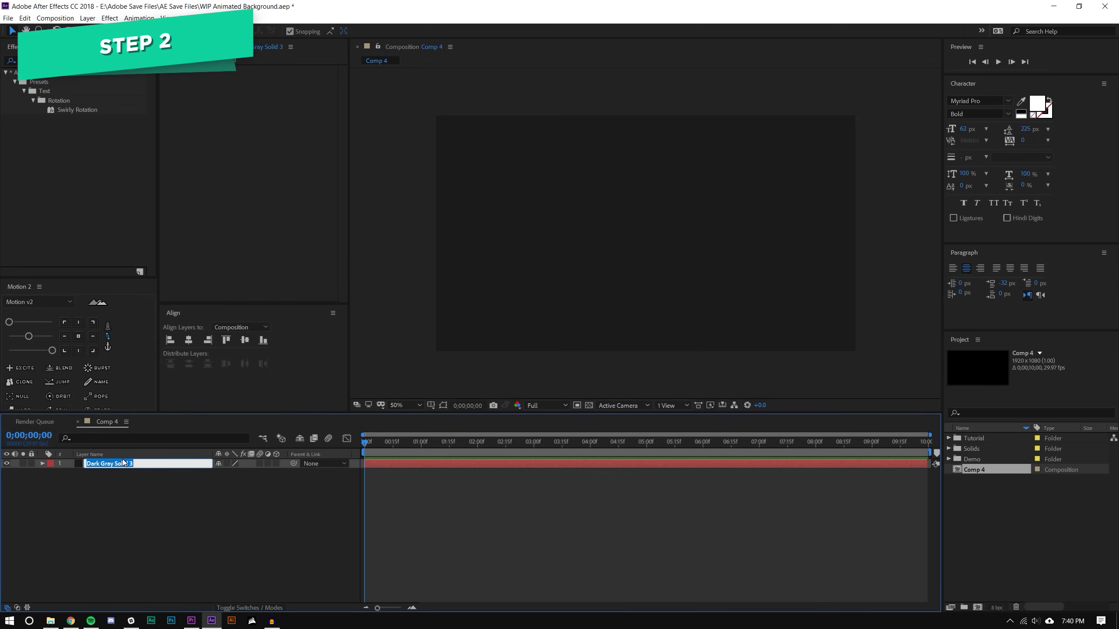
{"action": "type", "text": "M"}
{"action": "key", "text": "BackSpace"}
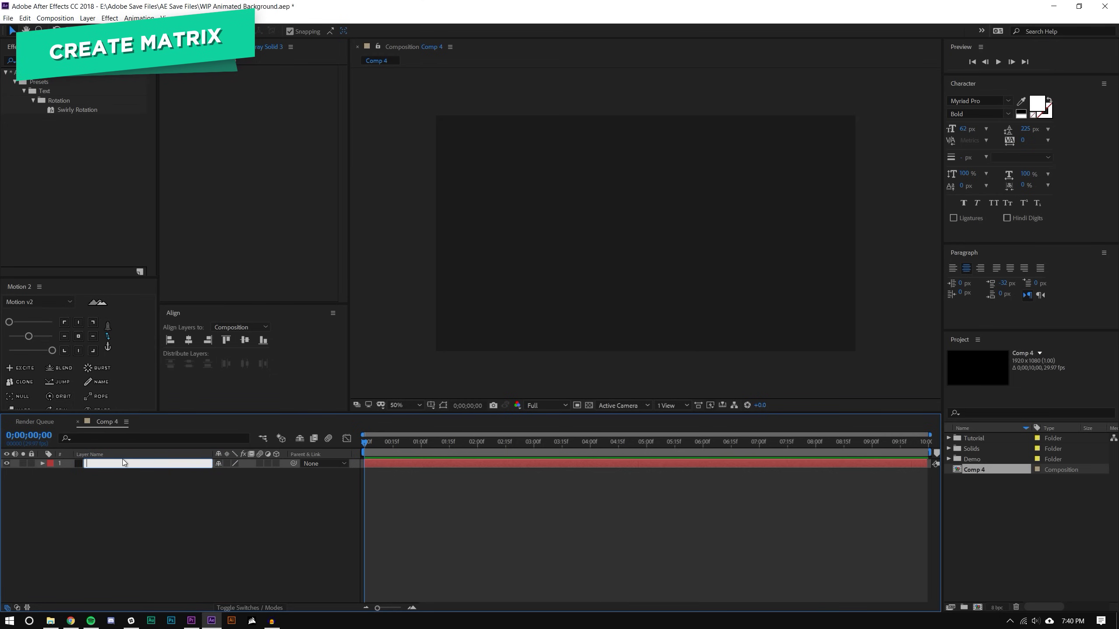
{"action": "type", "text": "Grey"}
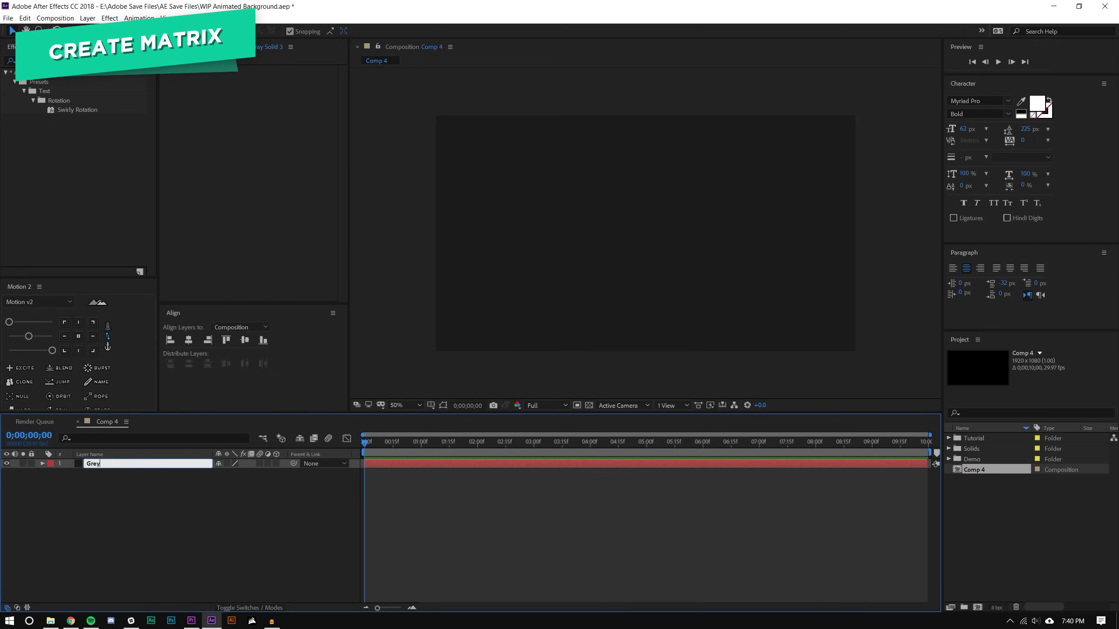
{"action": "left_click", "coordinate": [113, 529]}
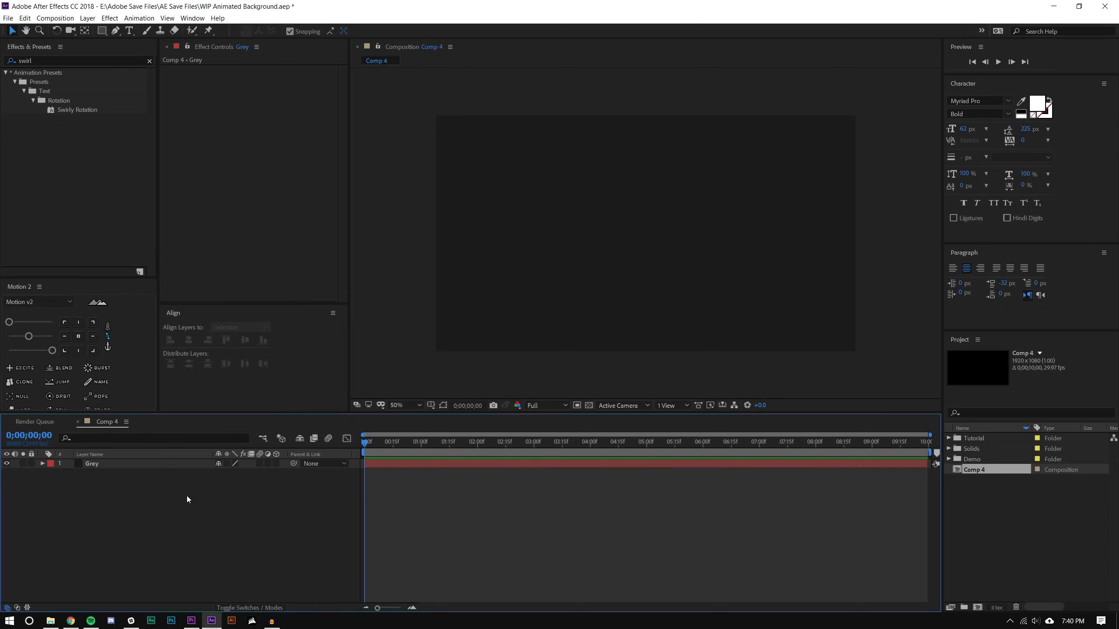
{"action": "left_click", "coordinate": [47, 61]}
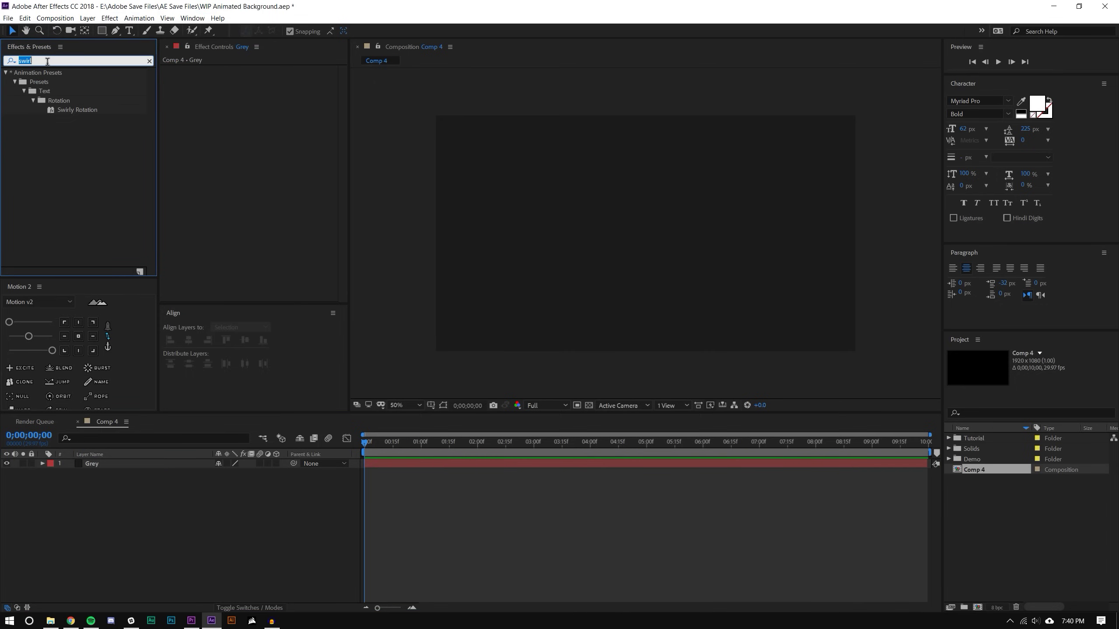
Apply Fractal Noise to the Grey layer.
{"action": "type", "text": "noise"}
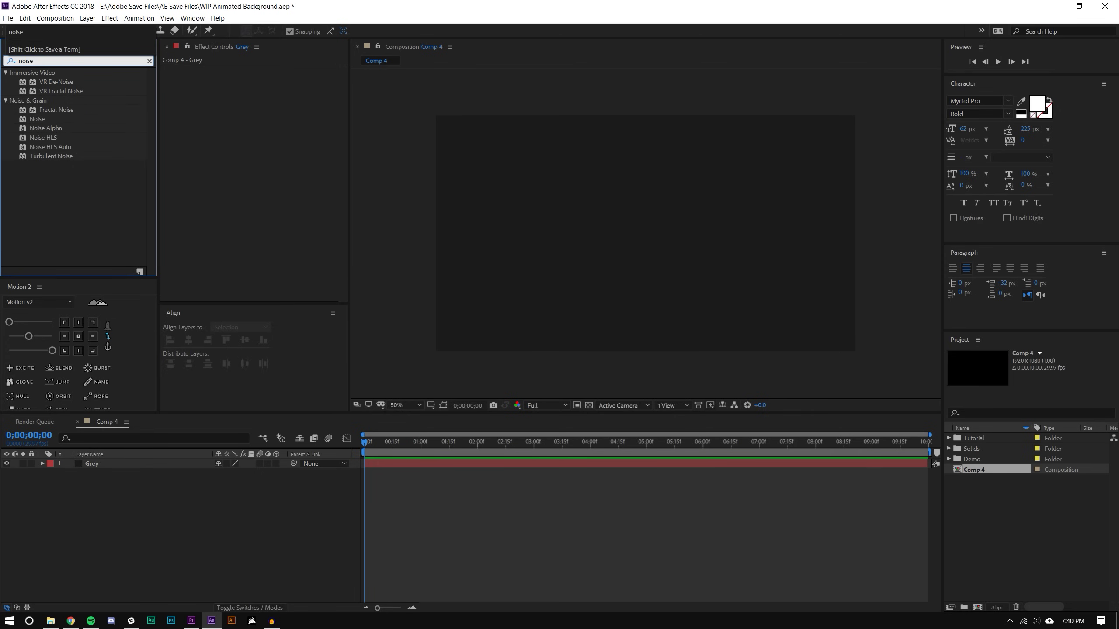
{"action": "left_click", "coordinate": [63, 203]}
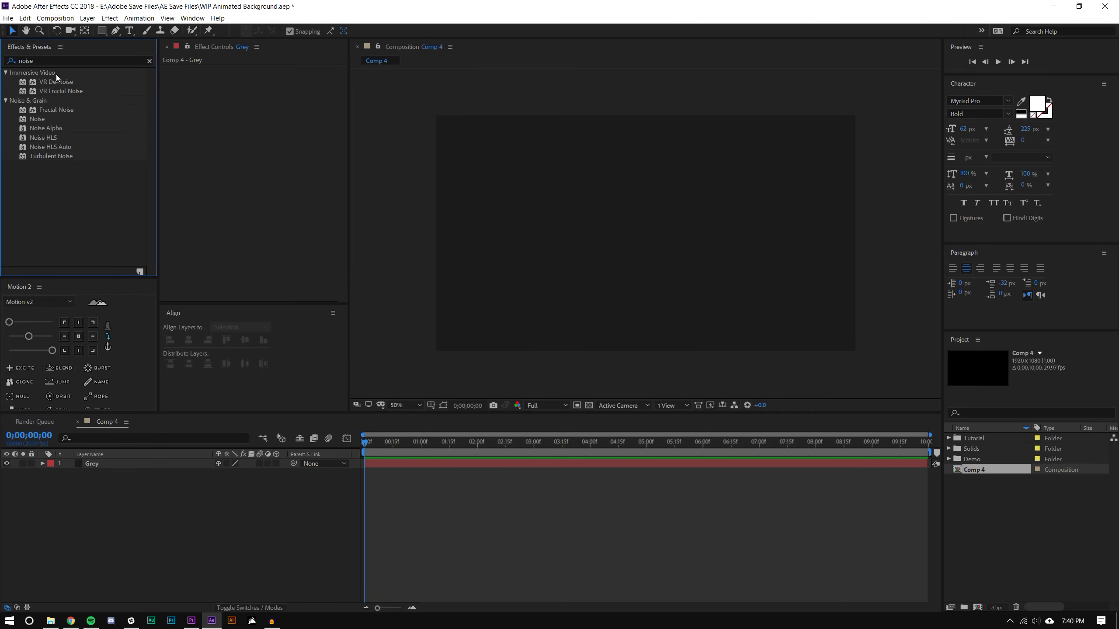
{"action": "left_click_drag", "start_coordinate": [56, 110], "coordinate": [645, 294]}
{"action": "left_click", "coordinate": [664, 583]}
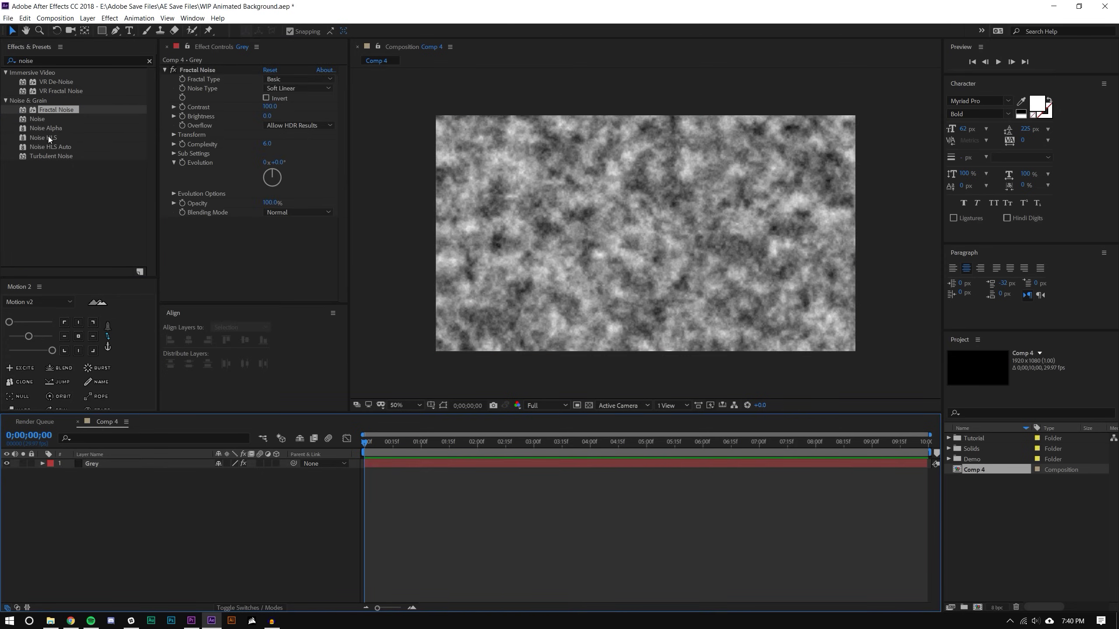
Add the Stylize > Mosaic effect to the Grey layer for 10×10 blocks.
{"action": "double_click", "coordinate": [42, 61]}
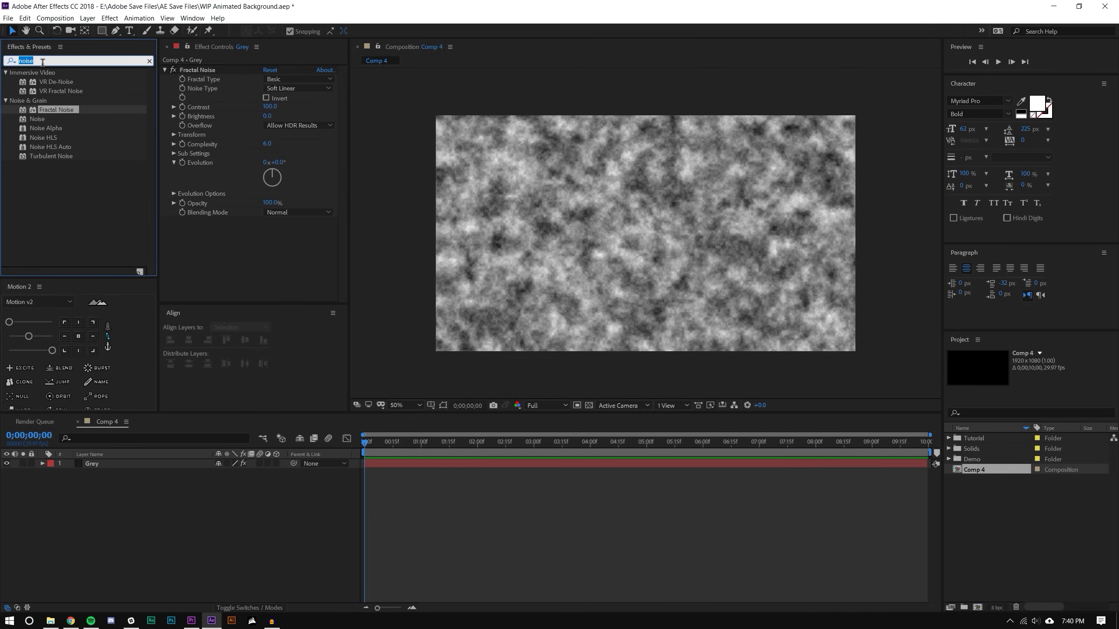
{"action": "type", "text": "mosa"}
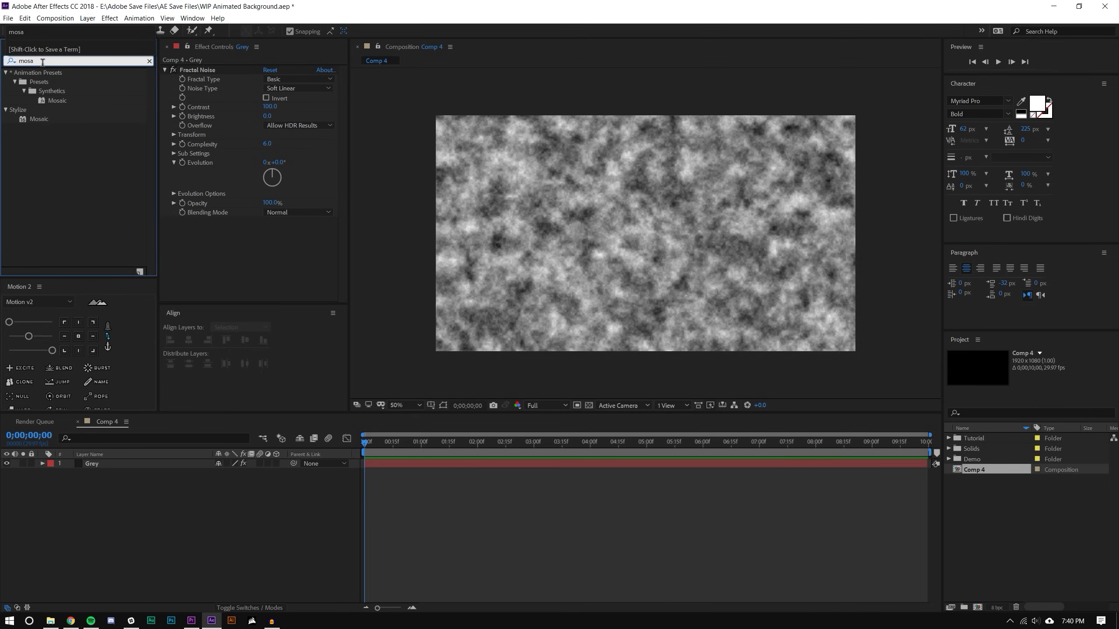
{"action": "left_click", "coordinate": [67, 146]}
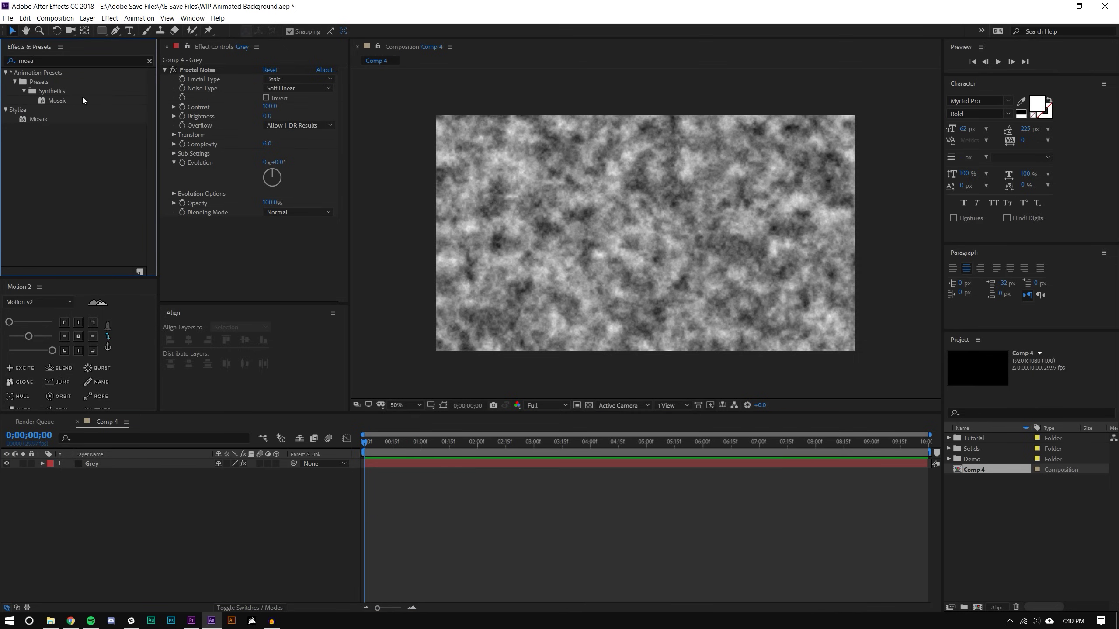
{"action": "left_click_drag", "start_coordinate": [35, 119], "coordinate": [286, 158]}
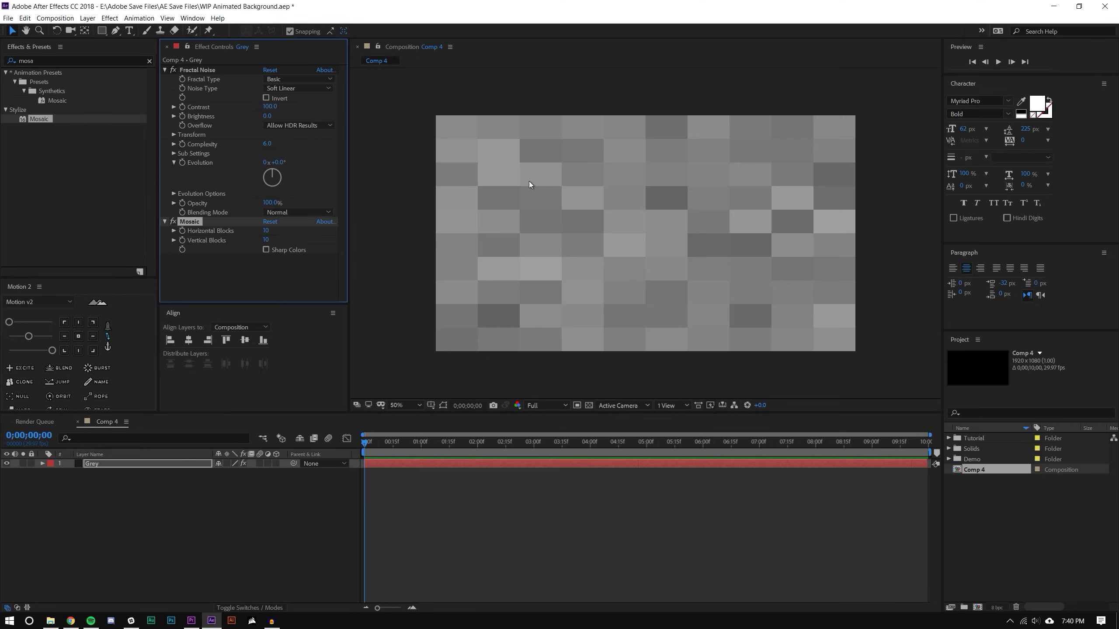
{"action": "left_click", "coordinate": [251, 536]}
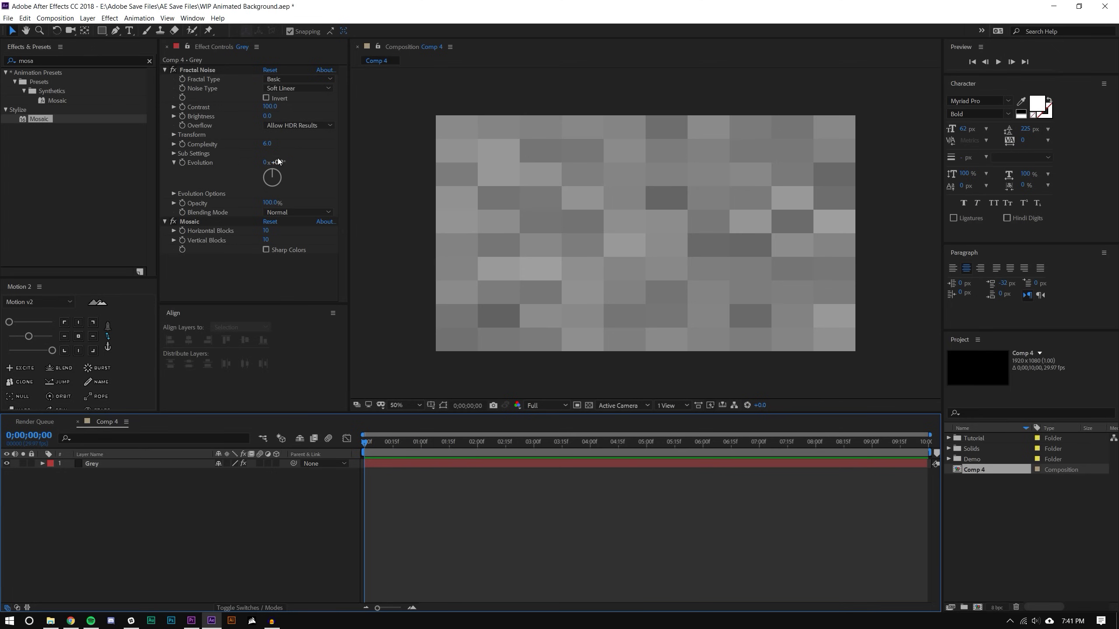
{"action": "left_click_drag", "start_coordinate": [267, 144], "coordinate": [447, 106]}
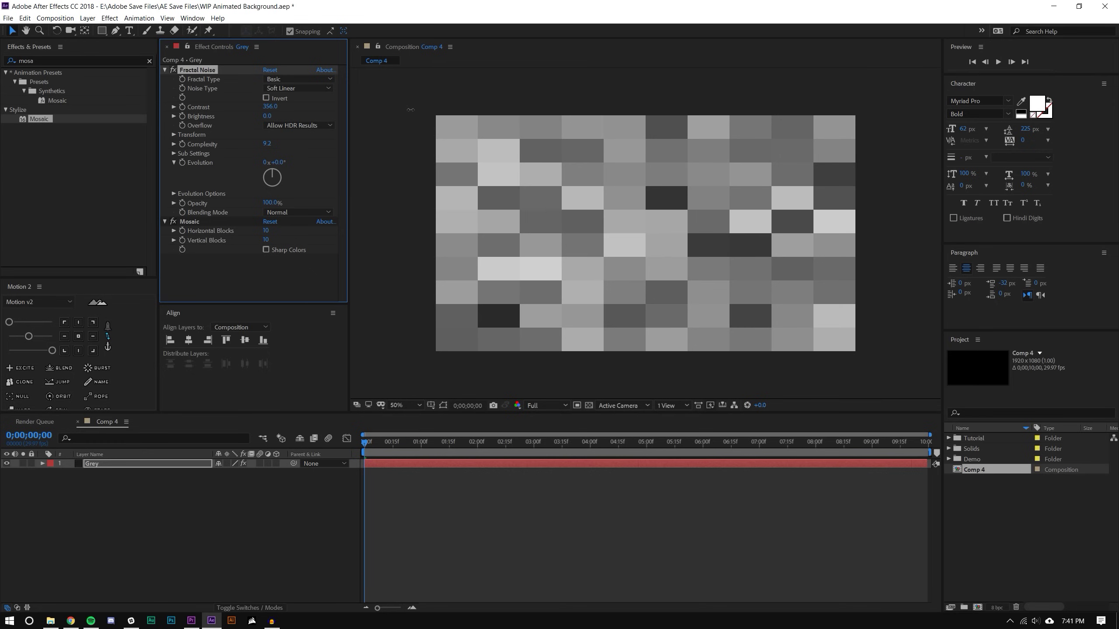
Keyframe Fractal Noise Evolution from 0x+0.0° to 1x+0.0° (360°) at 0;00;09;29.
{"action": "left_click", "coordinate": [385, 447]}
{"action": "left_click", "coordinate": [182, 163]}
{"action": "left_click_drag", "start_coordinate": [362, 442], "coordinate": [927, 443]}
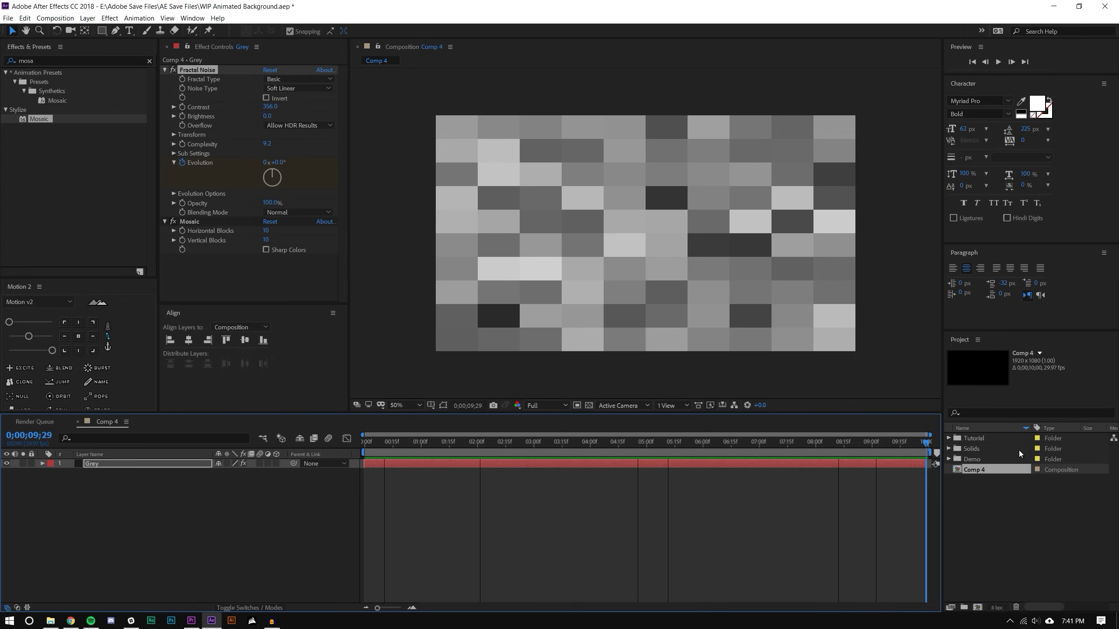
{"action": "left_click", "coordinate": [278, 162]}
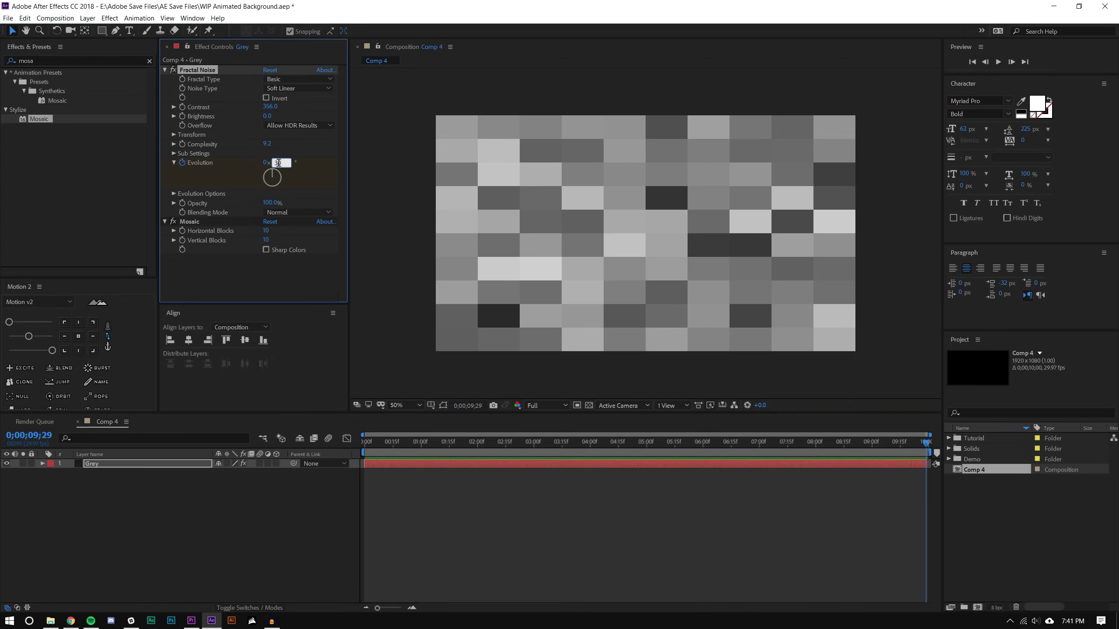
{"action": "key", "text": "Return"}
{"action": "key", "text": "space"}
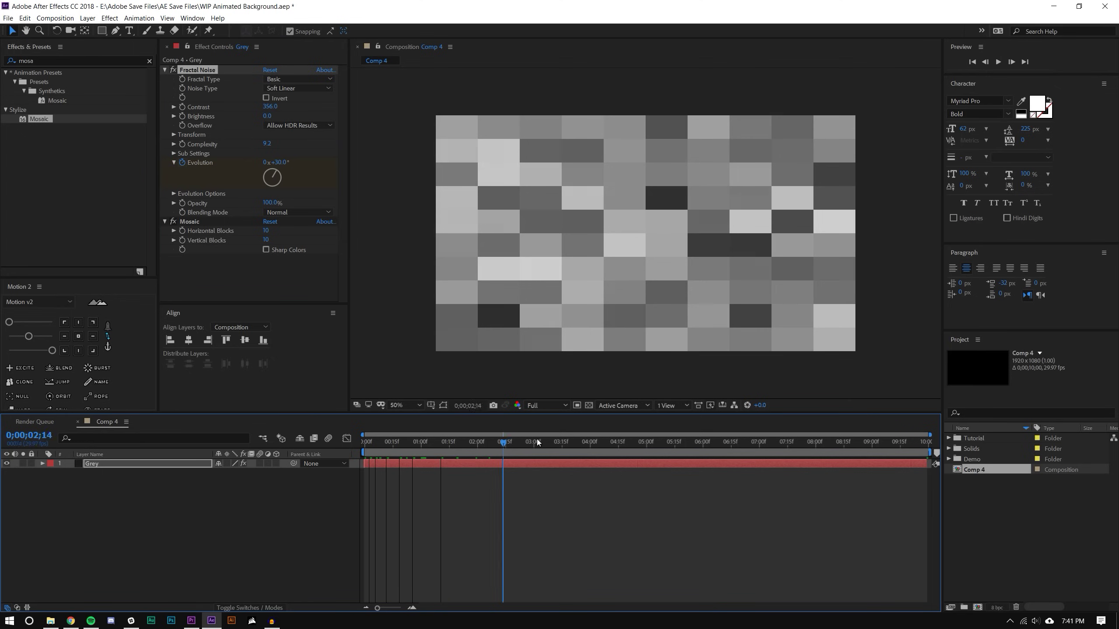
{"action": "left_click", "coordinate": [281, 162]}
{"action": "type", "text": "360"}
{"action": "key", "text": "Return"}
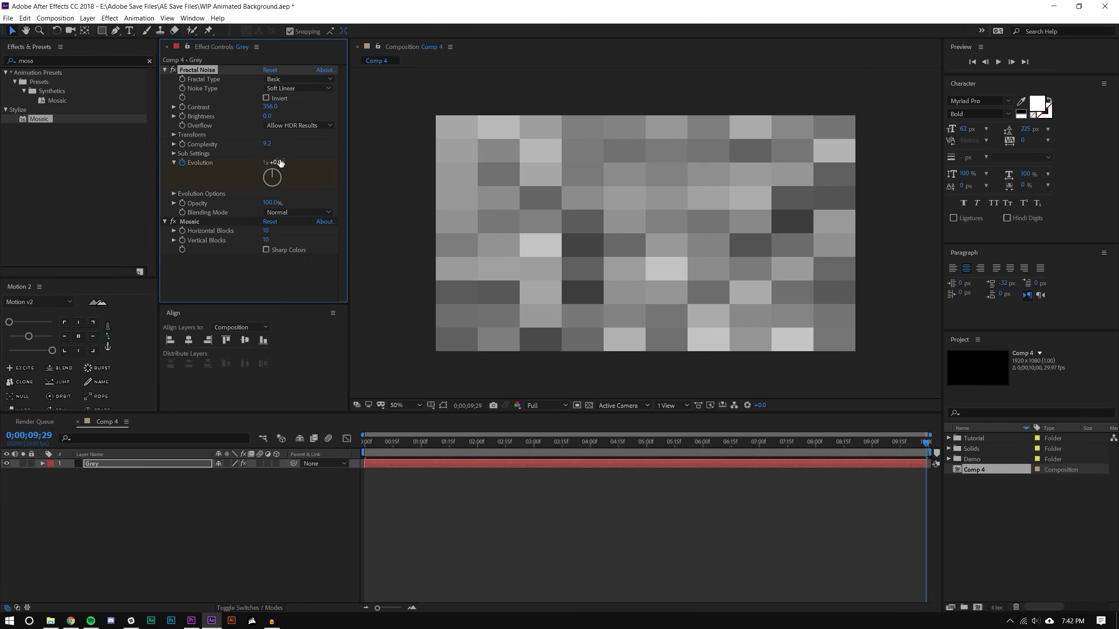
Preview the shifting grey mosaic animation from the start.
{"action": "left_click", "coordinate": [407, 456]}
{"action": "key", "text": "space"}
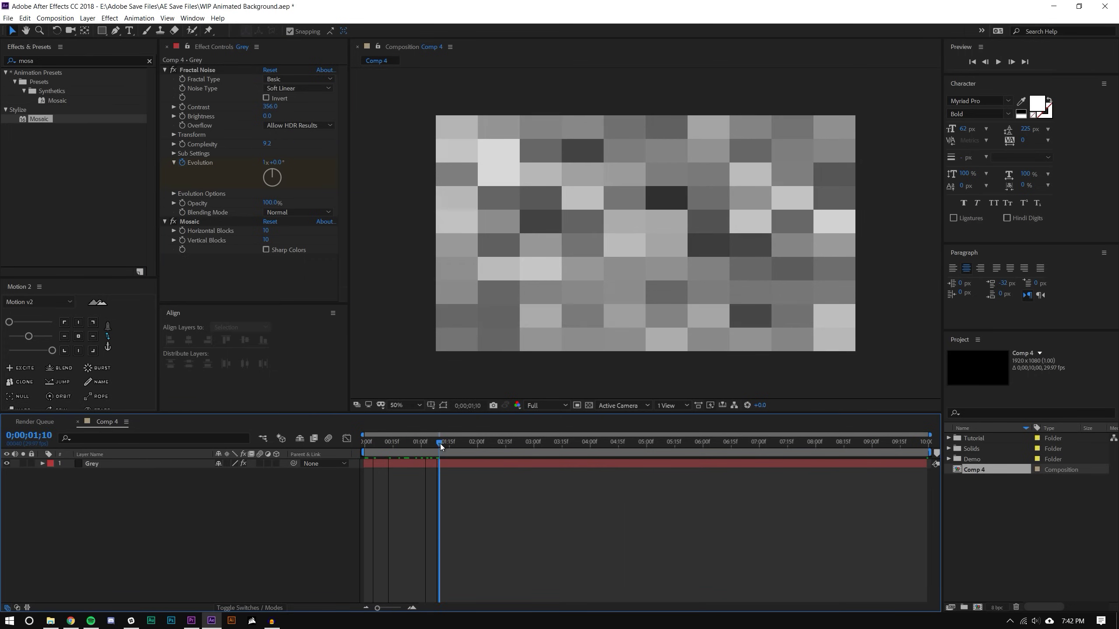
{"action": "key", "text": "space"}
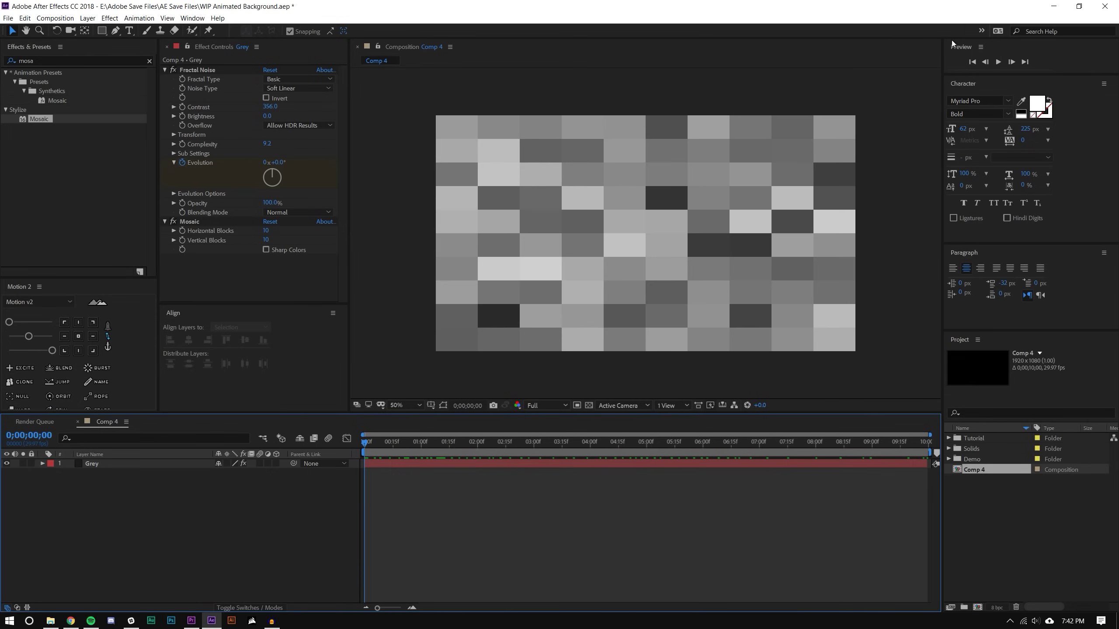
{"action": "left_click", "coordinate": [999, 62]}
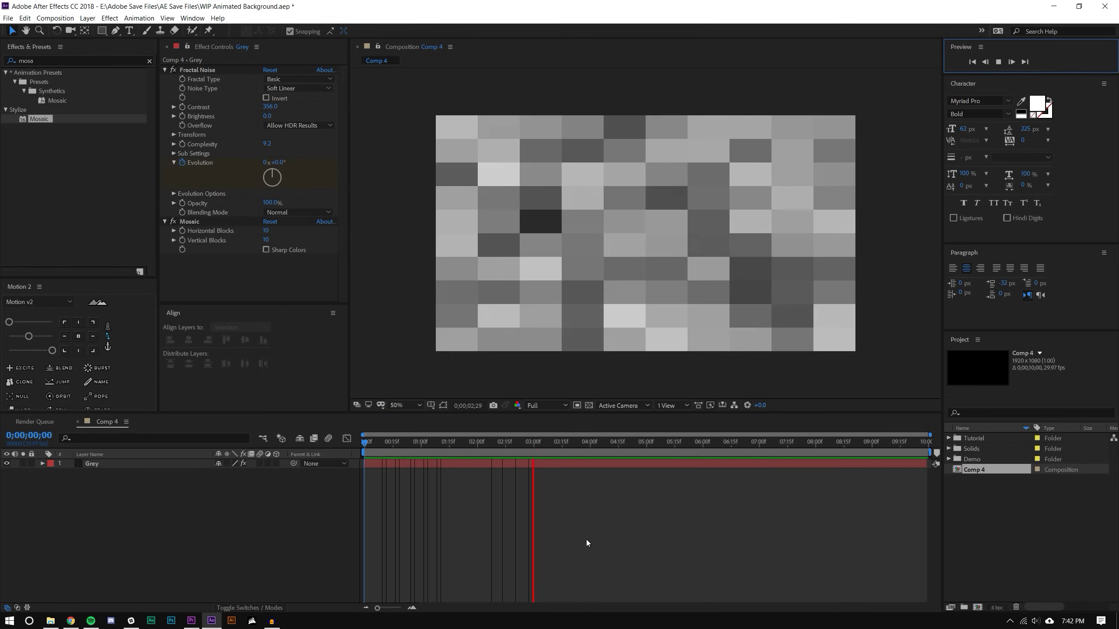
{"action": "left_click", "coordinate": [533, 428]}
{"action": "left_click", "coordinate": [535, 441]}
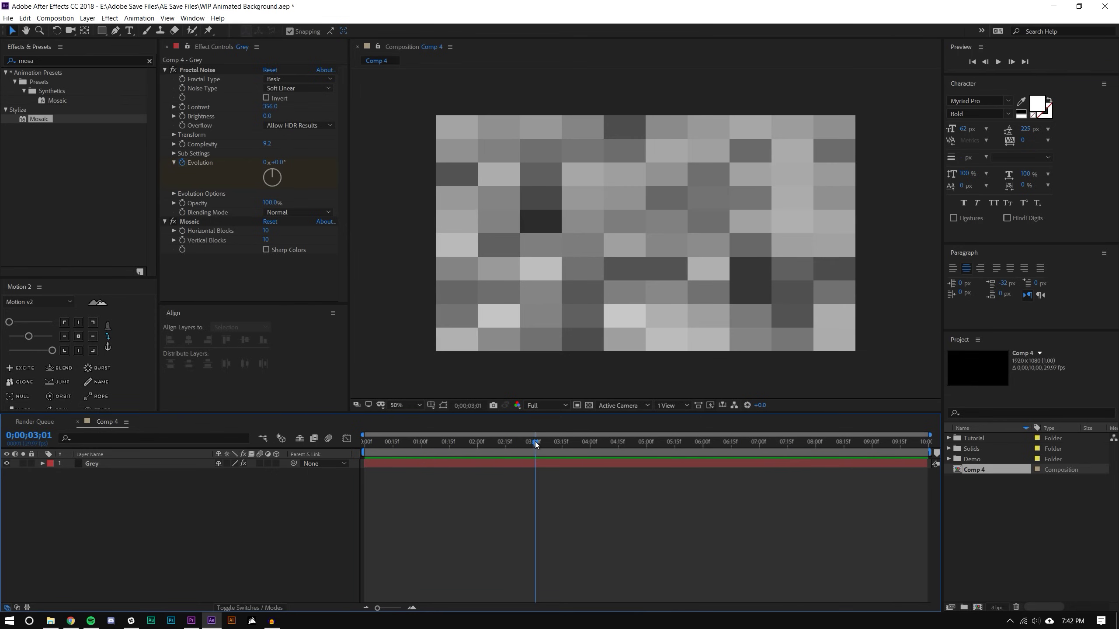
Create Comp 5 as a 50 × 50 px composition.
{"action": "left_click", "coordinate": [56, 17]}
{"action": "left_click", "coordinate": [64, 28]}
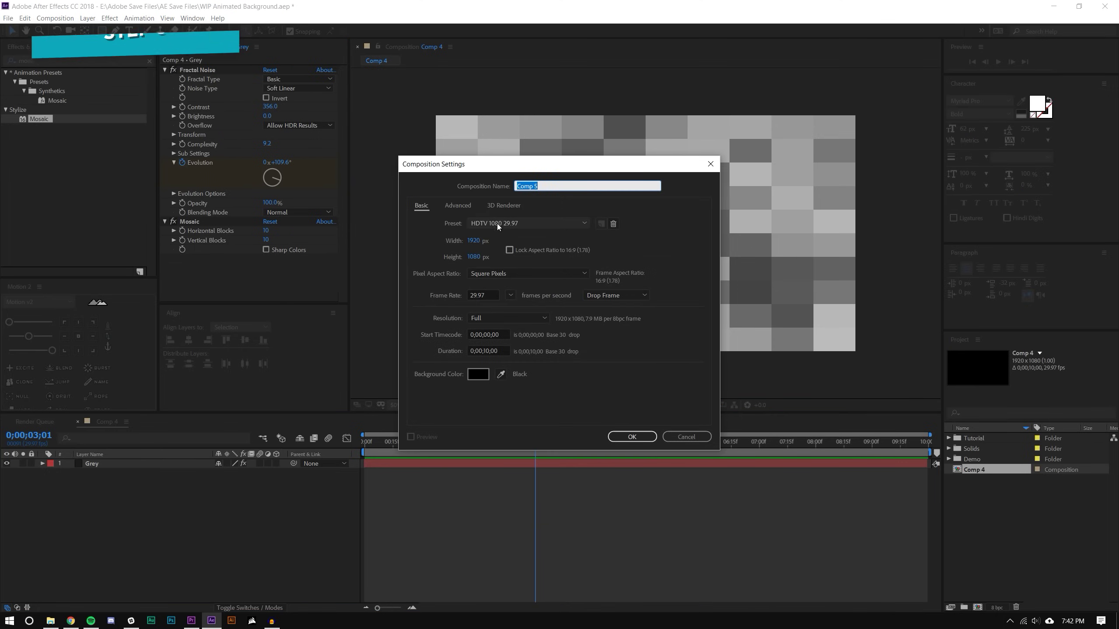
{"action": "left_click", "coordinate": [474, 242]}
{"action": "type", "text": "50"}
{"action": "key", "text": "Tab"}
{"action": "type", "text": "50"}
{"action": "key", "text": "Tab"}
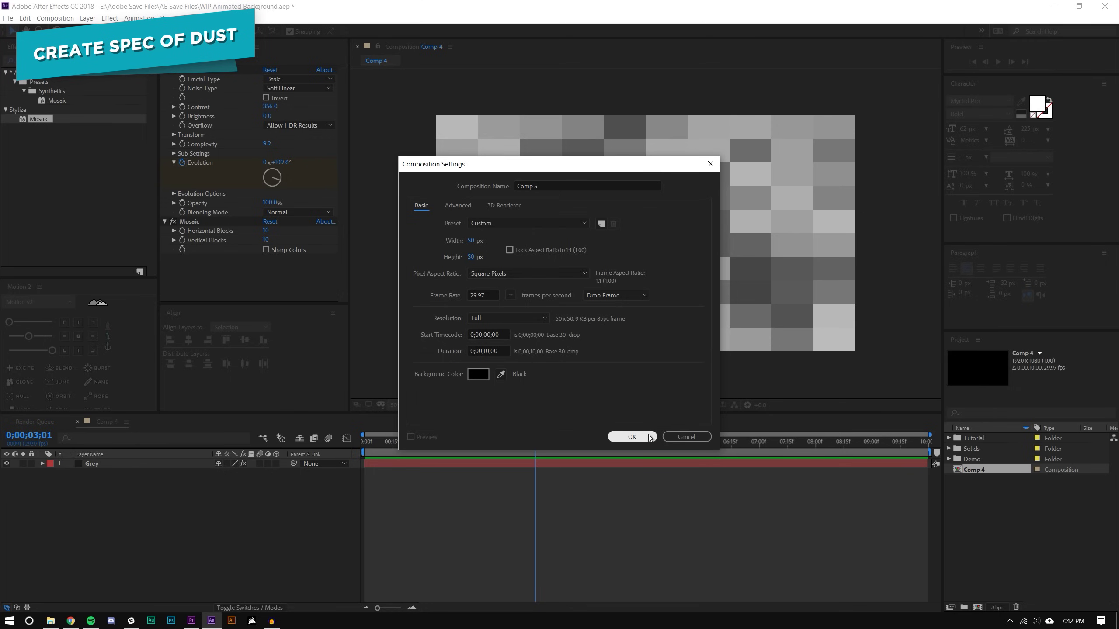
{"action": "left_click", "coordinate": [632, 437]}
{"action": "scroll", "coordinate": [674, 260], "scroll_direction": "up", "scroll_amount": 5}
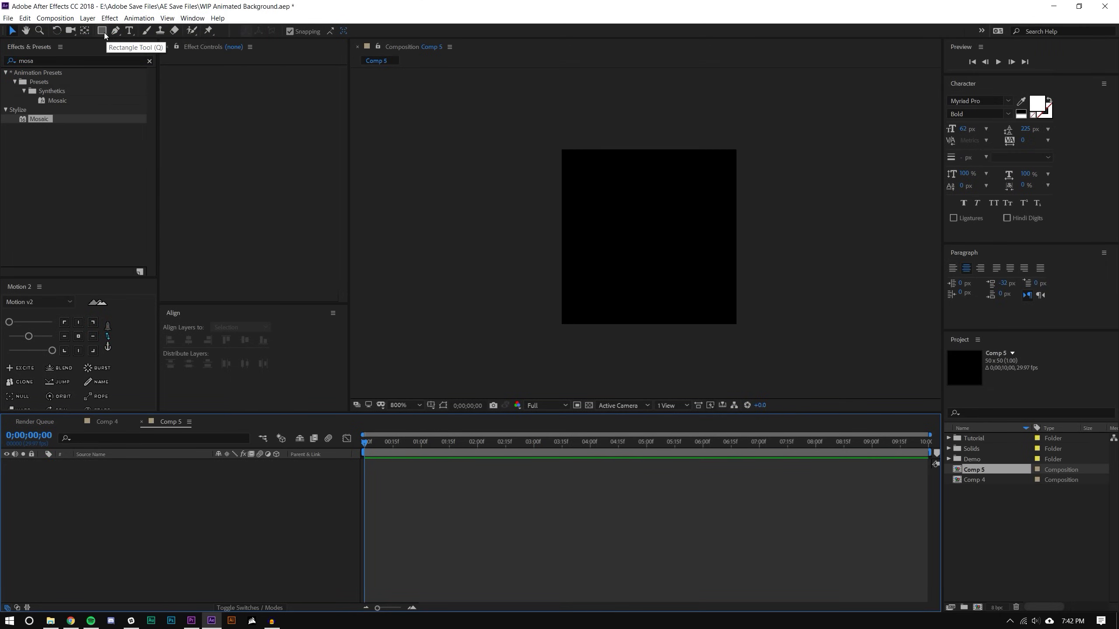
Draw a white circle with the Ellipse Tool and centre it horizontally and vertically.
{"action": "left_click_drag", "start_coordinate": [102, 32], "coordinate": [132, 62]}
{"action": "left_click_drag", "start_coordinate": [625, 216], "coordinate": [661, 251]}
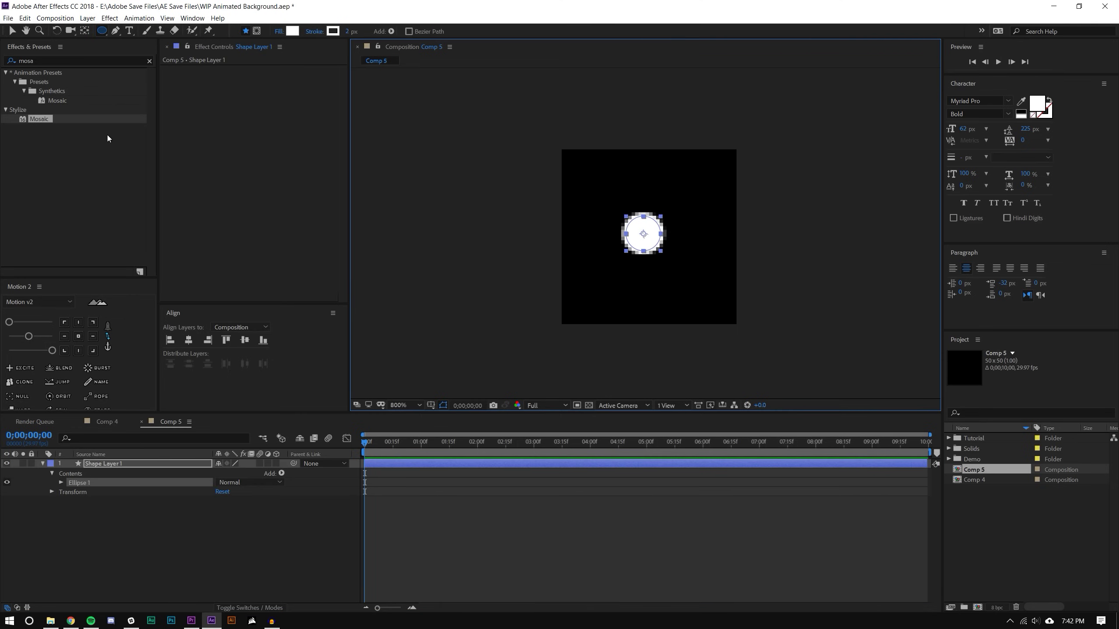
{"action": "left_click", "coordinate": [12, 30]}
{"action": "left_click", "coordinate": [577, 525]}
{"action": "left_click", "coordinate": [643, 235]}
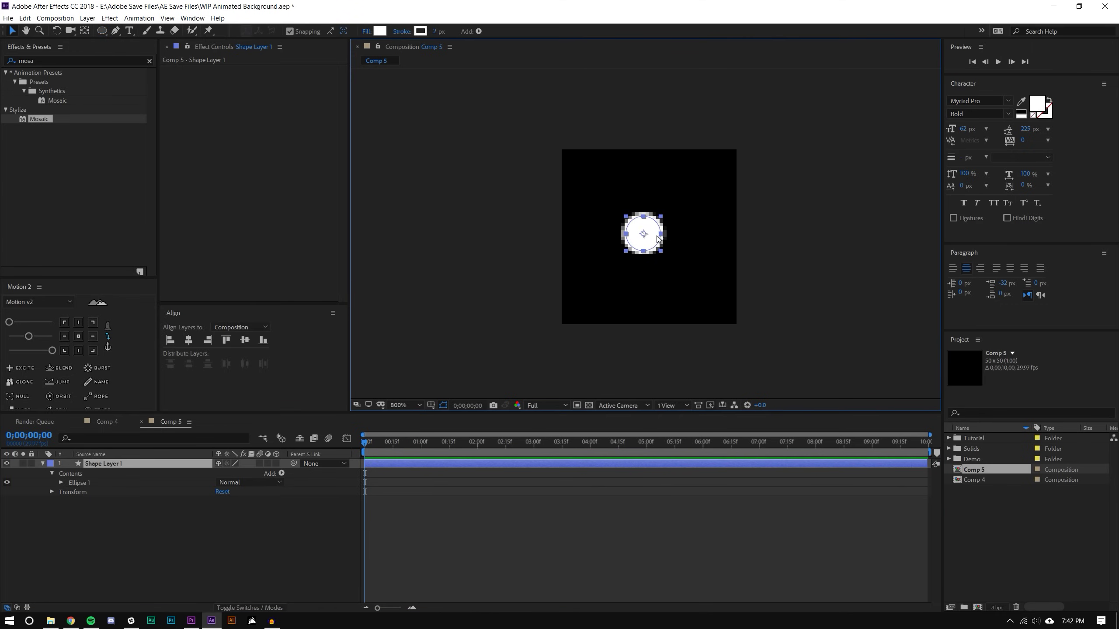
{"action": "left_click", "coordinate": [245, 339]}
{"action": "left_click", "coordinate": [188, 339]}
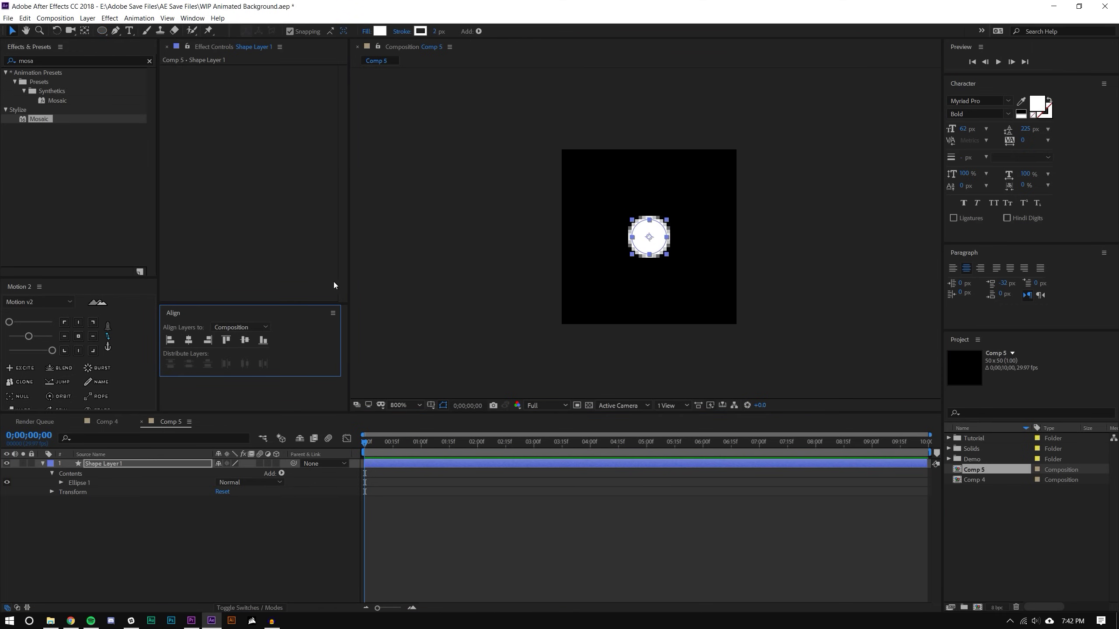
Bring the Align panel forward and magnify the comp view on the circle to 1600%.
{"action": "left_click", "coordinate": [192, 18]}
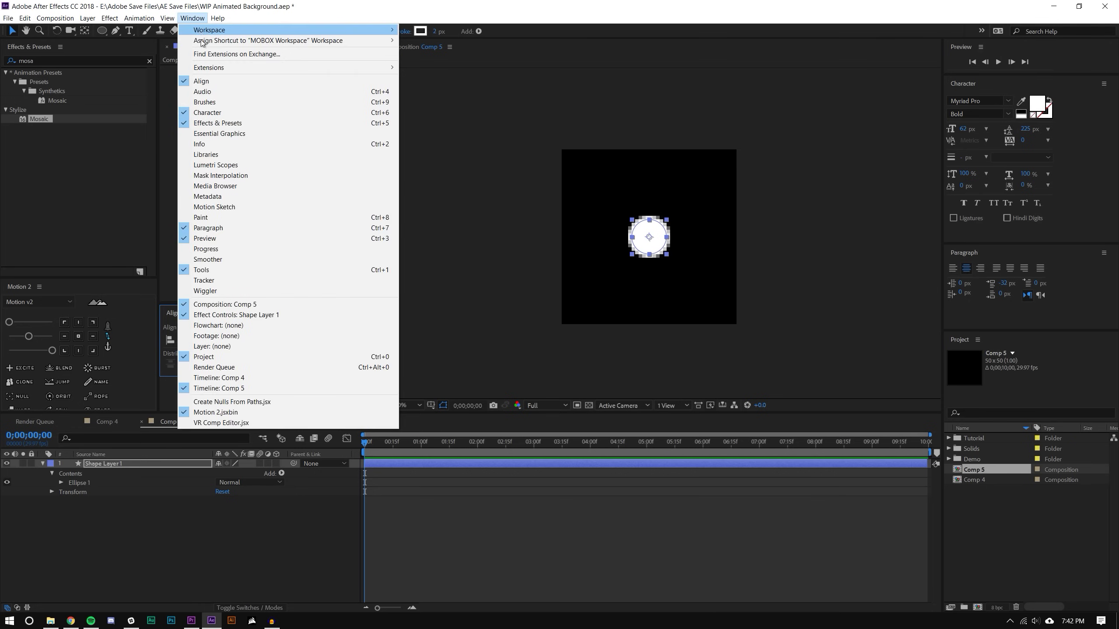
{"action": "left_click", "coordinate": [200, 82]}
{"action": "left_click", "coordinate": [499, 311]}
{"action": "left_click", "coordinate": [627, 232]}
{"action": "key", "text": "period"}
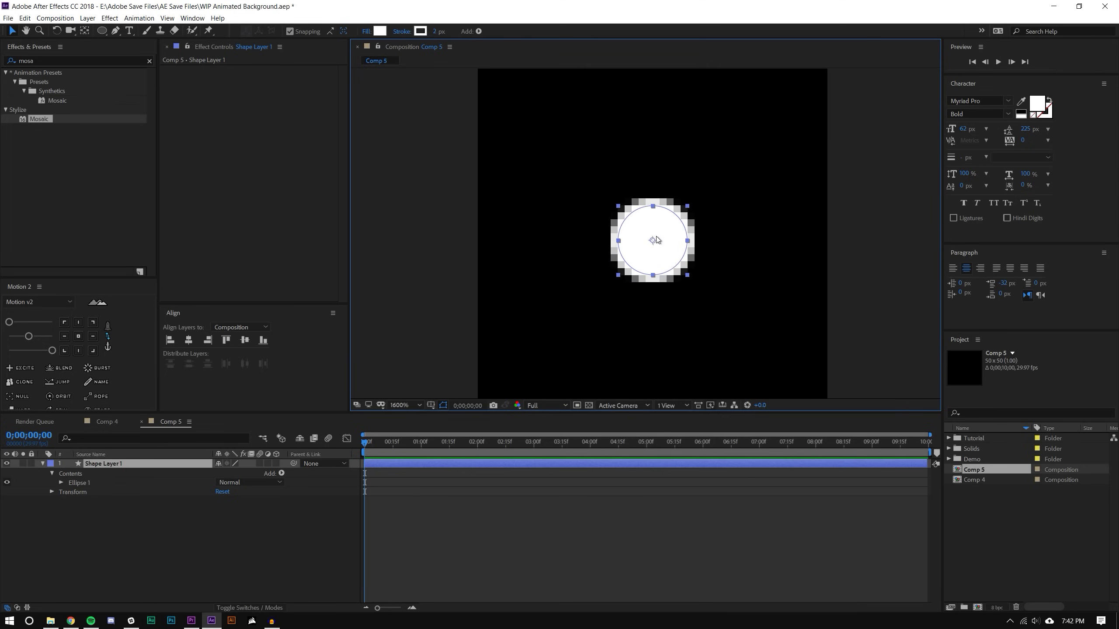
{"action": "key", "text": "comma"}
{"action": "key", "text": "period"}
Open Edit > Preferences > General.
{"action": "left_click", "coordinate": [24, 18]}
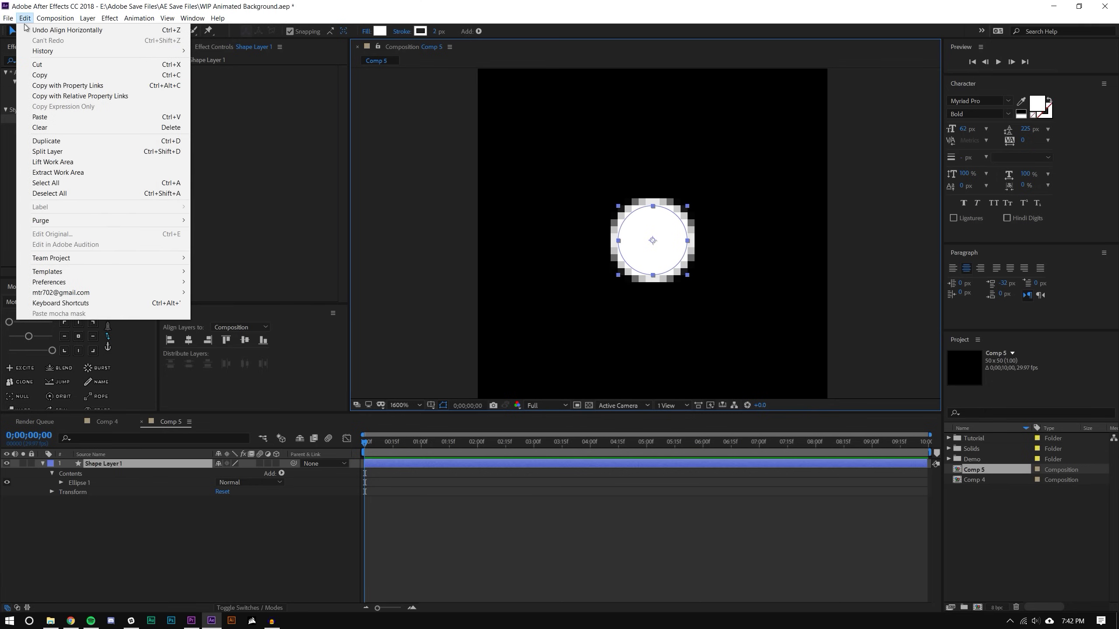
{"action": "mouse_move", "coordinate": [61, 276]}
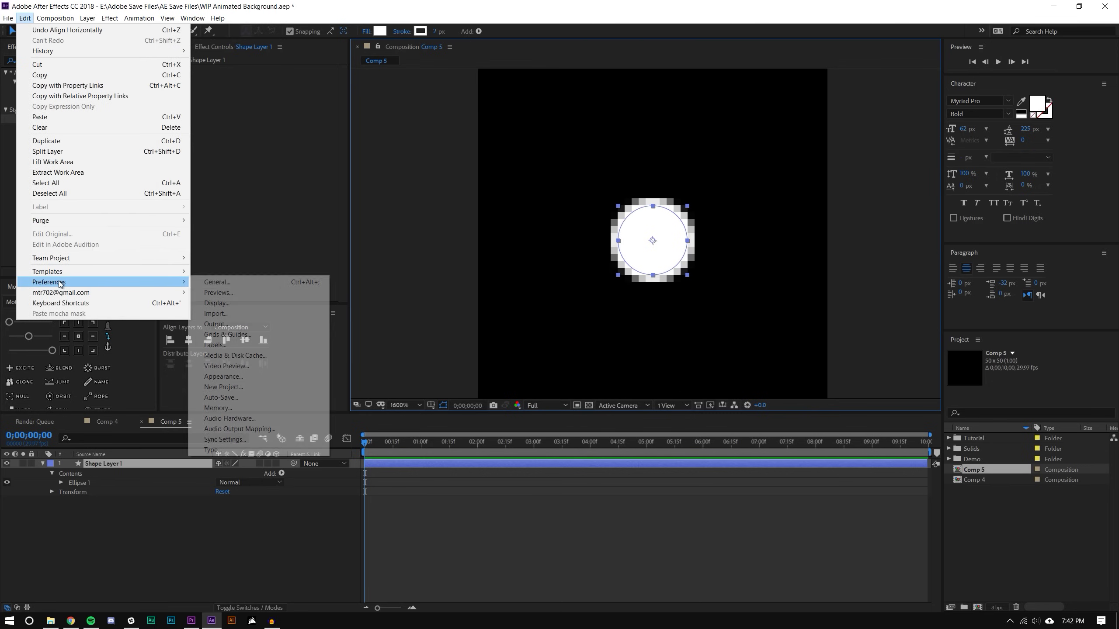
{"action": "left_click", "coordinate": [219, 282]}
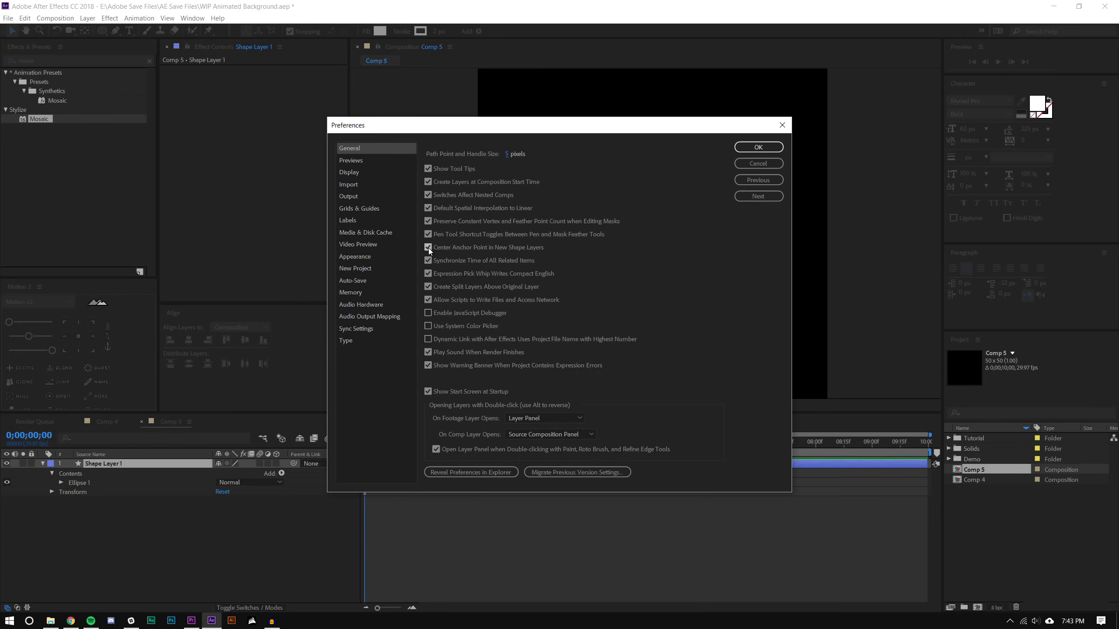
Close General preferences with Center Anchor Point in New Shape Layers still enabled.
{"action": "left_click", "coordinate": [769, 153]}
{"action": "scroll", "coordinate": [643, 213], "scroll_direction": "down", "scroll_amount": 1}
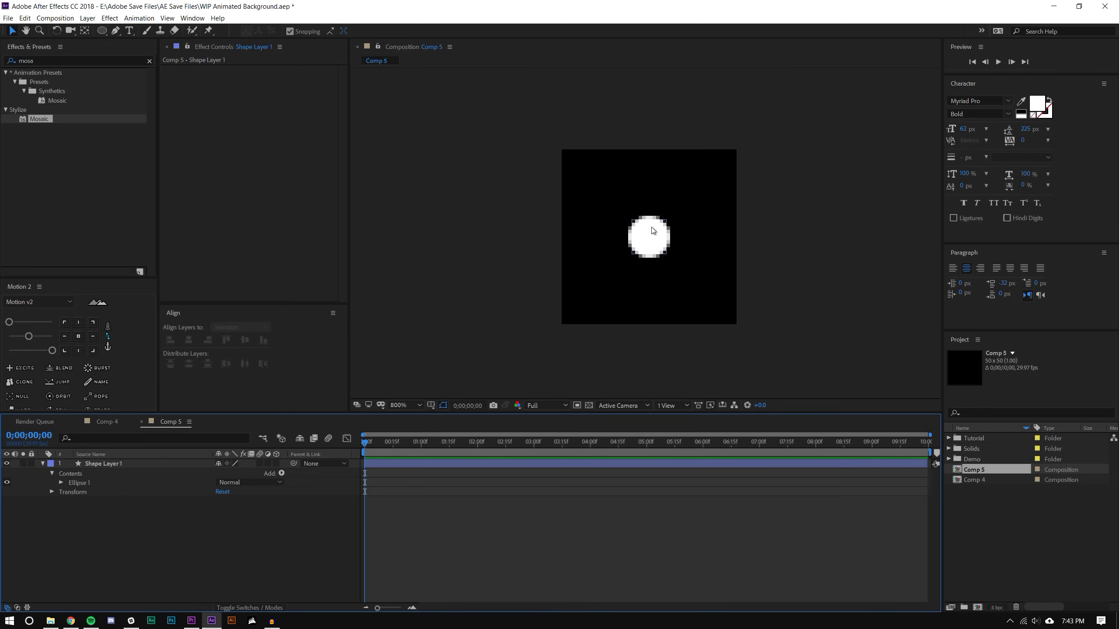
Select Shape Layer 1 and reveal only its Scale property.
{"action": "scroll", "coordinate": [653, 230], "scroll_direction": "up", "scroll_amount": 1}
{"action": "left_click", "coordinate": [653, 232]}
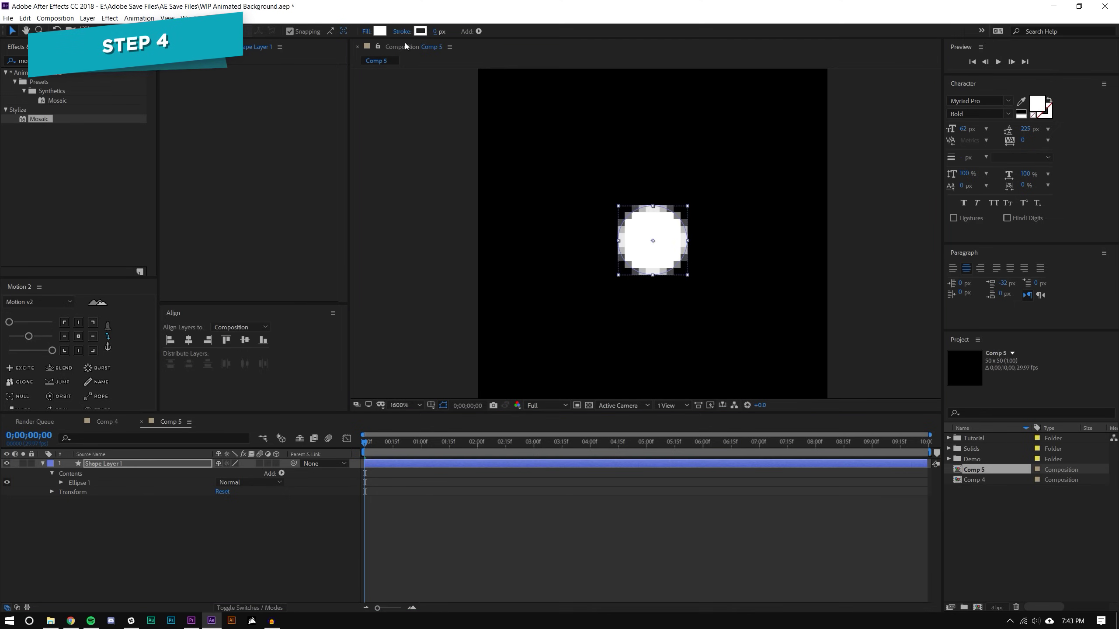
{"action": "left_click", "coordinate": [539, 138]}
{"action": "scroll", "coordinate": [539, 138], "scroll_direction": "down", "scroll_amount": 1}
{"action": "scroll", "coordinate": [655, 240], "scroll_direction": "down", "scroll_amount": 1}
{"action": "scroll", "coordinate": [655, 240], "scroll_direction": "up", "scroll_amount": 1}
{"action": "left_click", "coordinate": [121, 464]}
{"action": "left_click", "coordinate": [122, 462]}
{"action": "key", "text": "s"}
Add a starting Scale keyframe of 30% at the first frame.
{"action": "left_click", "coordinate": [70, 474]}
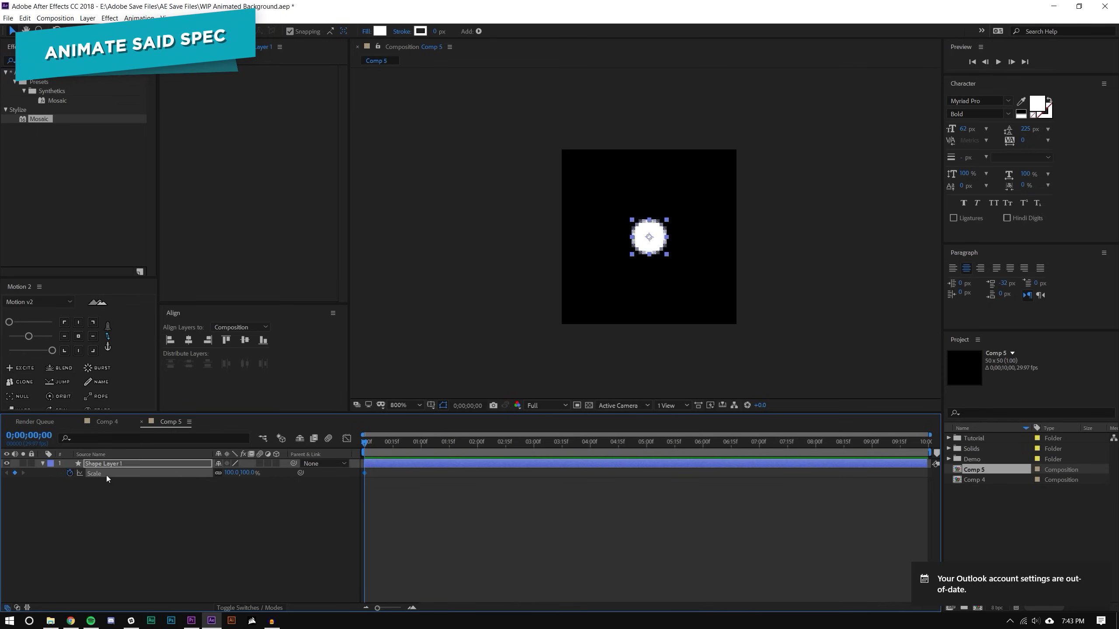
{"action": "type", "text": "40"}
{"action": "key", "text": "Return"}
{"action": "left_click", "coordinate": [246, 473]}
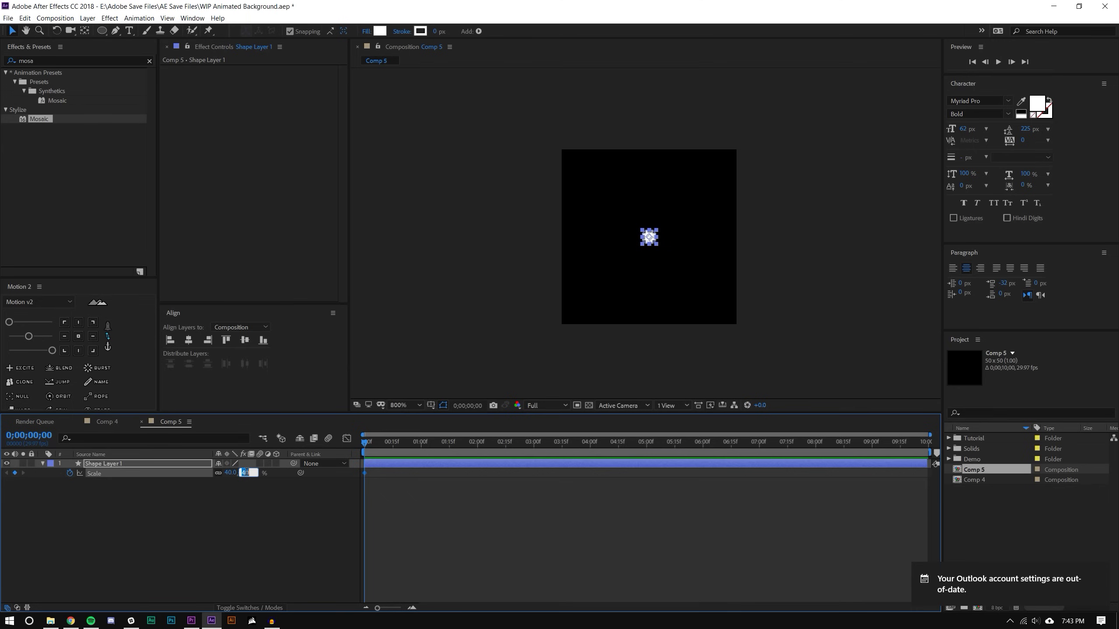
{"action": "type", "text": "30"}
{"action": "key", "text": "Return"}
Key Scale to 60% at 2 seconds and 20% at 3 seconds.
{"action": "left_click_drag", "start_coordinate": [460, 444], "coordinate": [478, 460]}
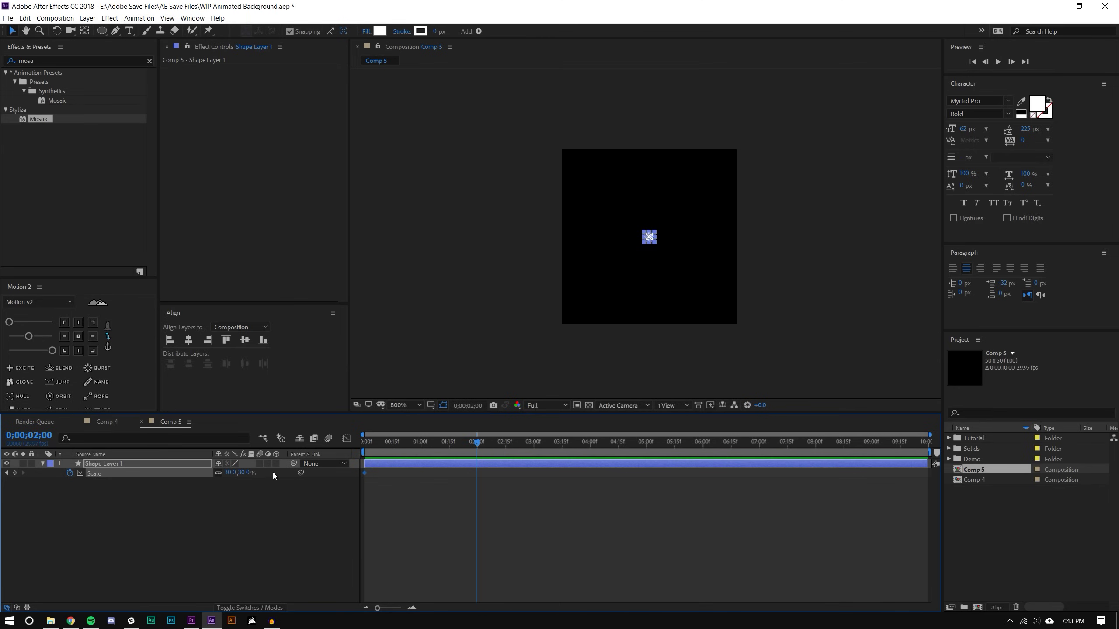
{"action": "left_click", "coordinate": [245, 473]}
{"action": "type", "text": "60"}
{"action": "key", "text": "Return"}
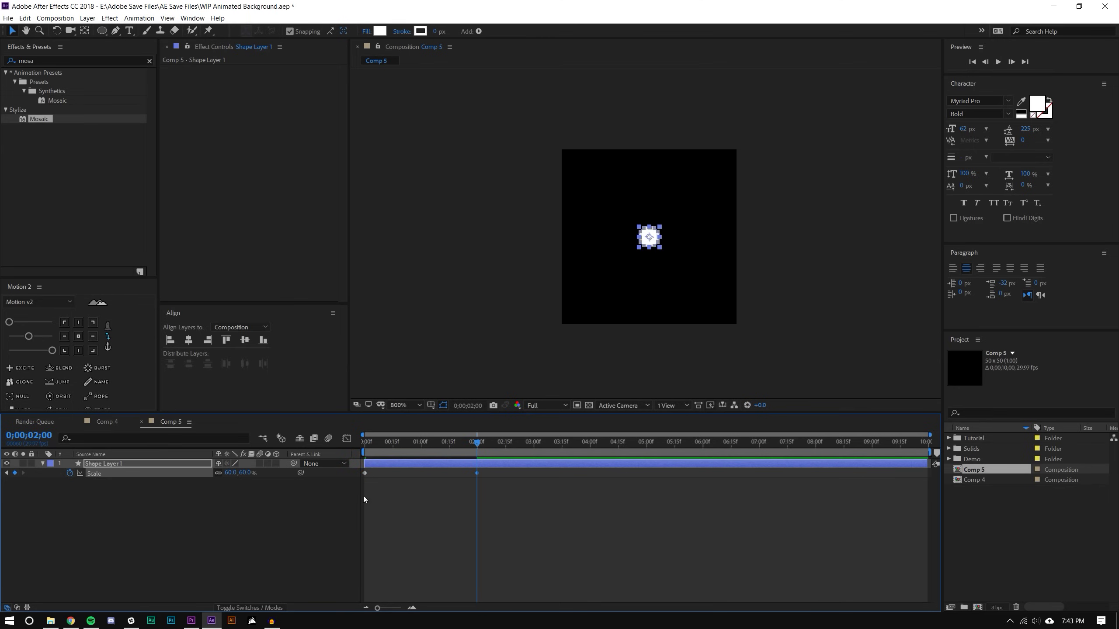
{"action": "left_click", "coordinate": [310, 482]}
{"action": "left_click", "coordinate": [532, 446]}
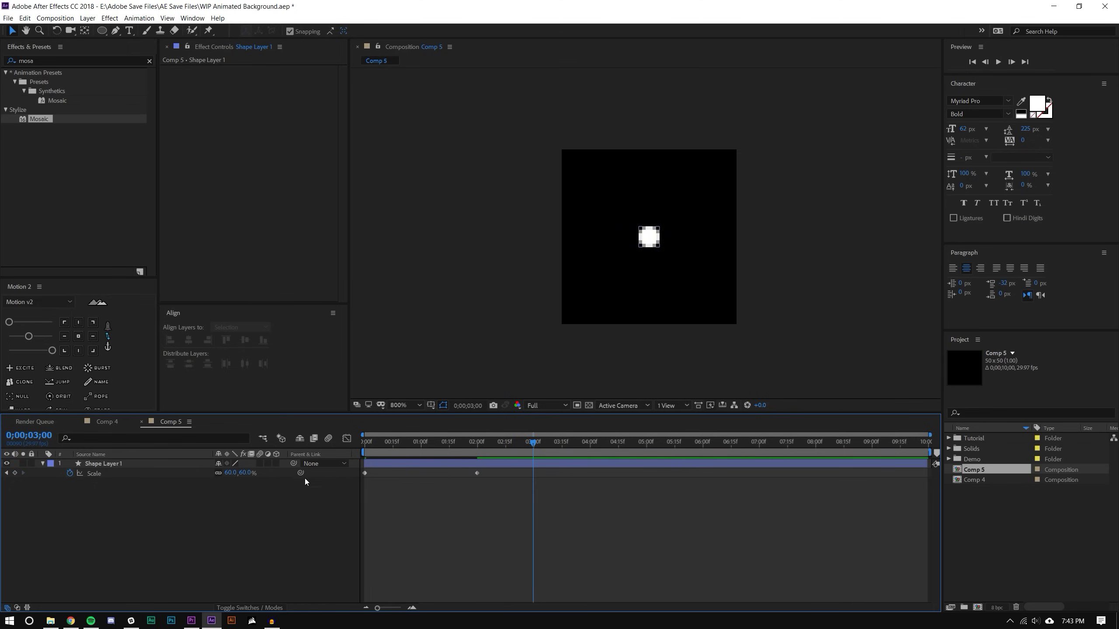
{"action": "left_click", "coordinate": [244, 473]}
{"action": "type", "text": "20"}
{"action": "key", "text": "Return"}
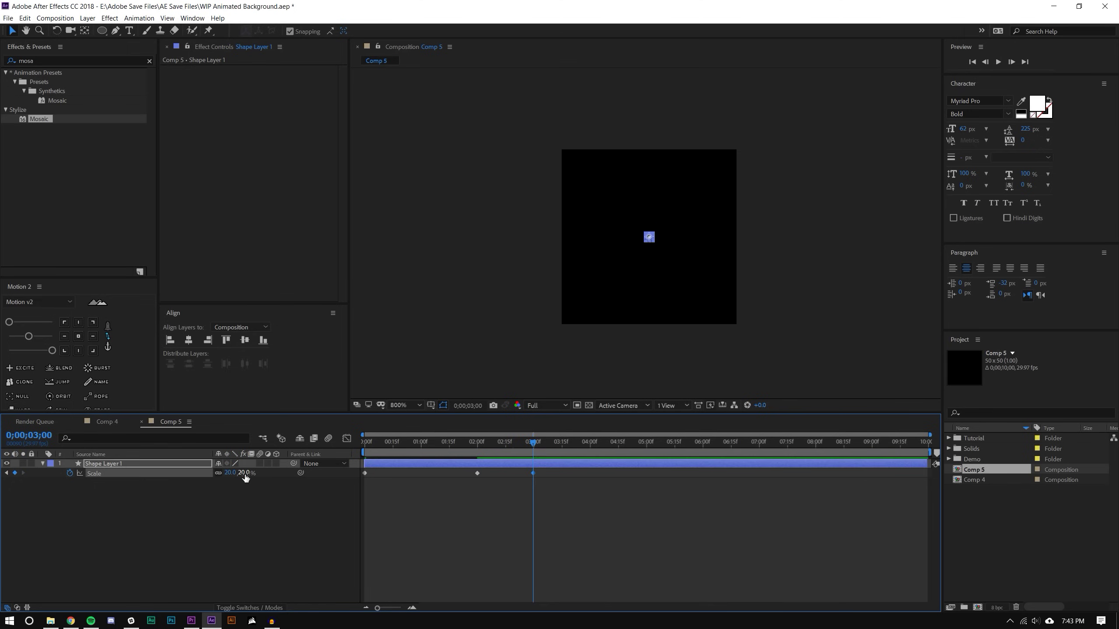
Copy the 30% starting keyframe to 4;16 and preview the pulse.
{"action": "left_click_drag", "start_coordinate": [566, 443], "coordinate": [619, 442]}
{"action": "left_click", "coordinate": [362, 472]}
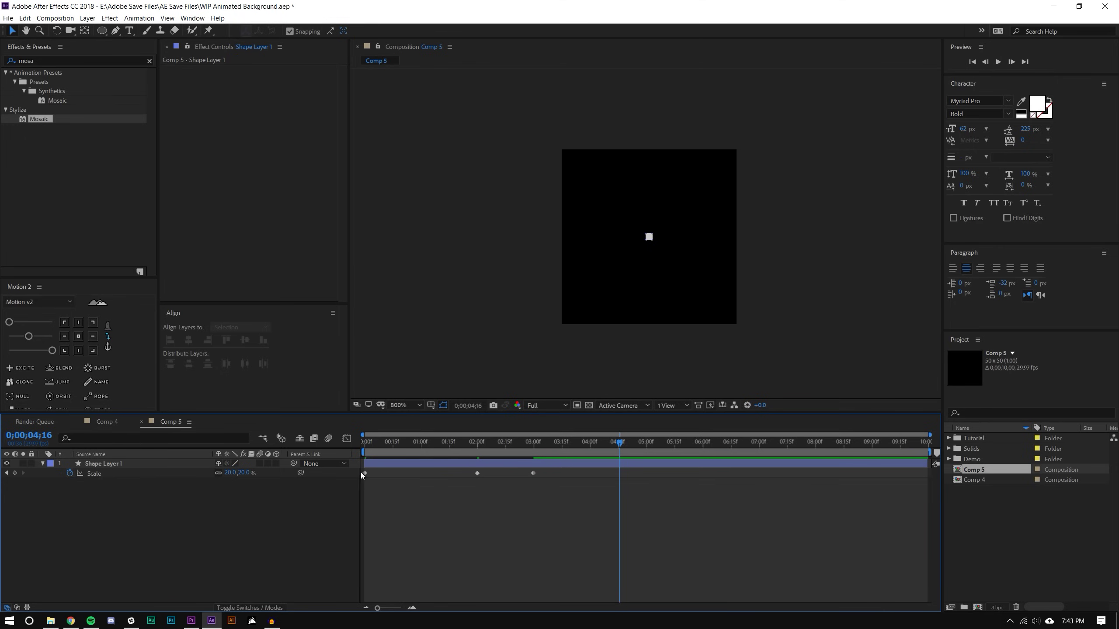
{"action": "left_click", "coordinate": [366, 473]}
{"action": "key", "text": "ctrl+c"}
{"action": "key", "text": "ctrl+v"}
{"action": "left_click", "coordinate": [714, 532]}
{"action": "key", "text": "space"}
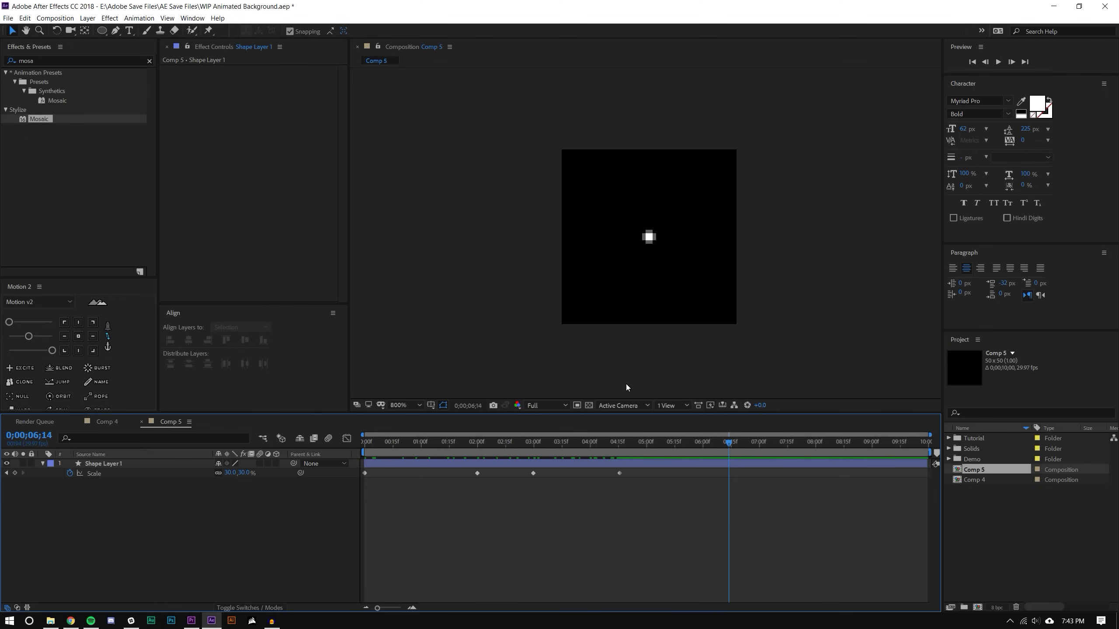
Paste a second copy of the four Scale keyframes, shifted to start around 4;23.
{"action": "left_click_drag", "start_coordinate": [634, 469], "coordinate": [359, 496]}
{"action": "key", "text": "ctrl+v"}
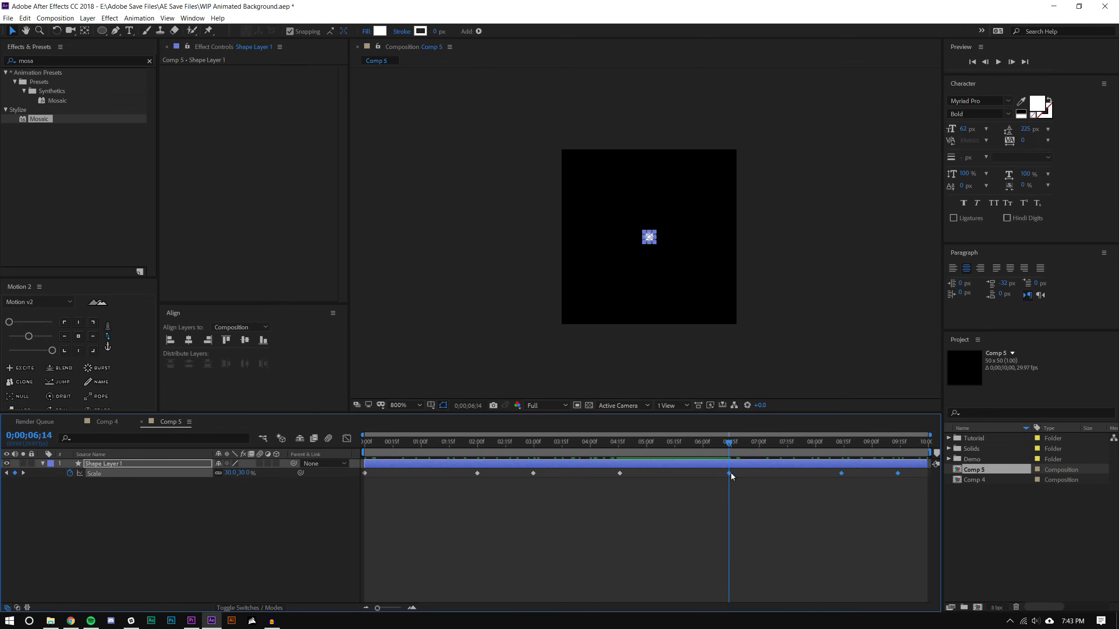
{"action": "left_click_drag", "start_coordinate": [730, 473], "coordinate": [635, 476]}
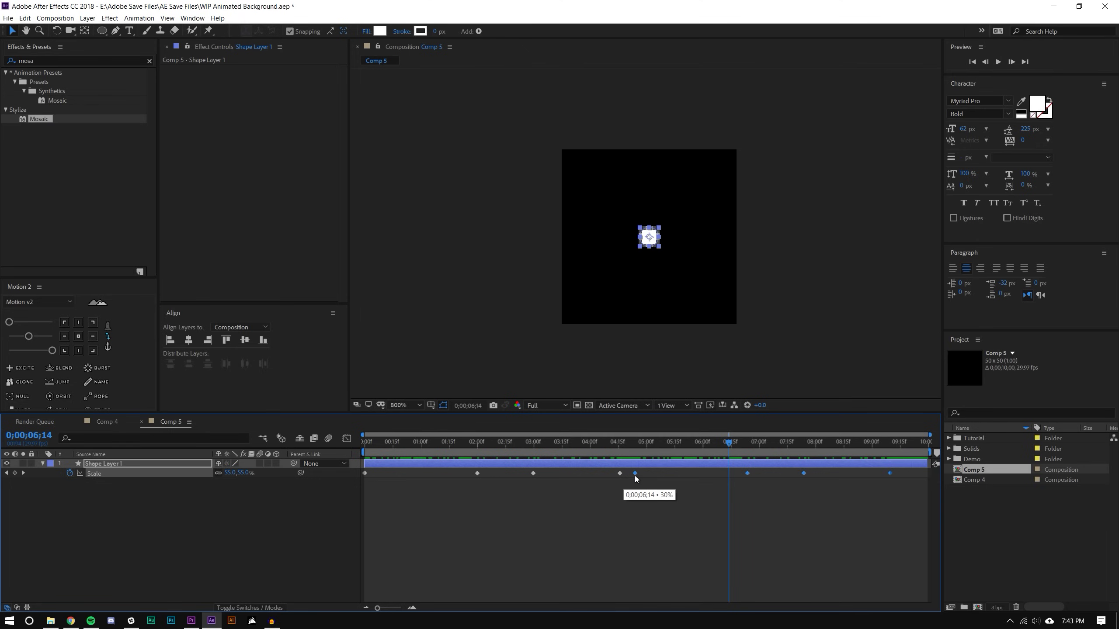
{"action": "left_click", "coordinate": [612, 490]}
{"action": "left_click_drag", "start_coordinate": [628, 476], "coordinate": [389, 486]}
{"action": "left_click", "coordinate": [545, 513]}
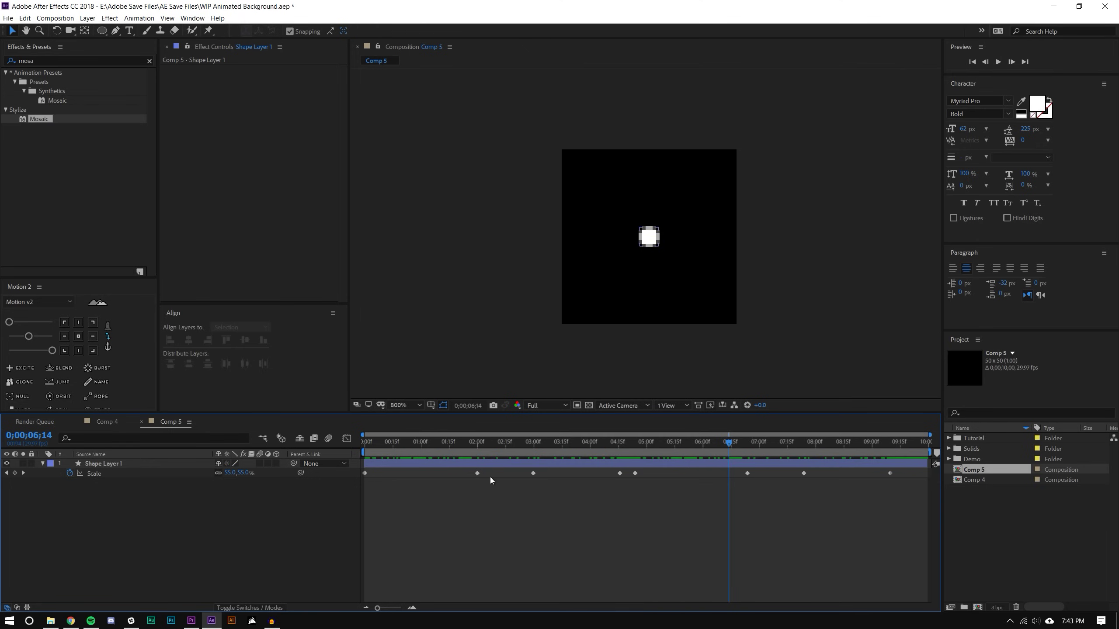
Drag the Scale keyframes earlier to about 1;00, 2;15, 6;03, 6;17 and 7;15.
{"action": "left_click_drag", "start_coordinate": [477, 474], "coordinate": [421, 479]}
{"action": "left_click_drag", "start_coordinate": [533, 473], "coordinate": [481, 484]}
{"action": "left_click_drag", "start_coordinate": [621, 472], "coordinate": [506, 481]}
{"action": "left_click_drag", "start_coordinate": [746, 473], "coordinate": [713, 476]}
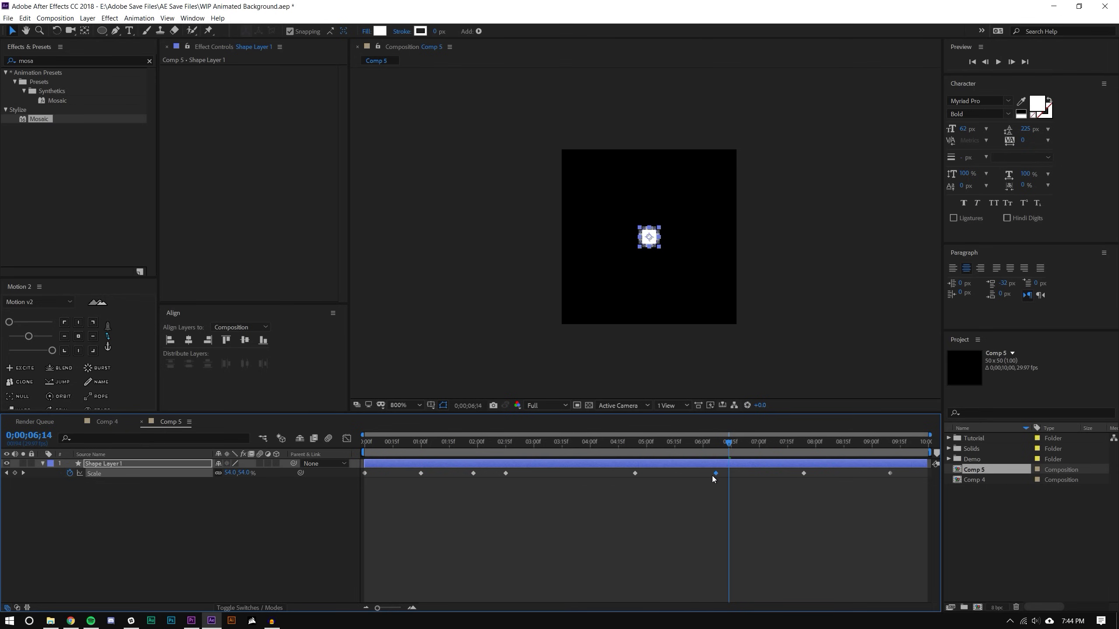
{"action": "left_click_drag", "start_coordinate": [803, 474], "coordinate": [745, 474]}
{"action": "left_click_drag", "start_coordinate": [888, 472], "coordinate": [799, 478]}
{"action": "left_click", "coordinate": [806, 552]}
Delete the surplus keyframes near 2;00 and 6;20, then scrub to check timing.
{"action": "left_click_drag", "start_coordinate": [565, 442], "coordinate": [846, 436]}
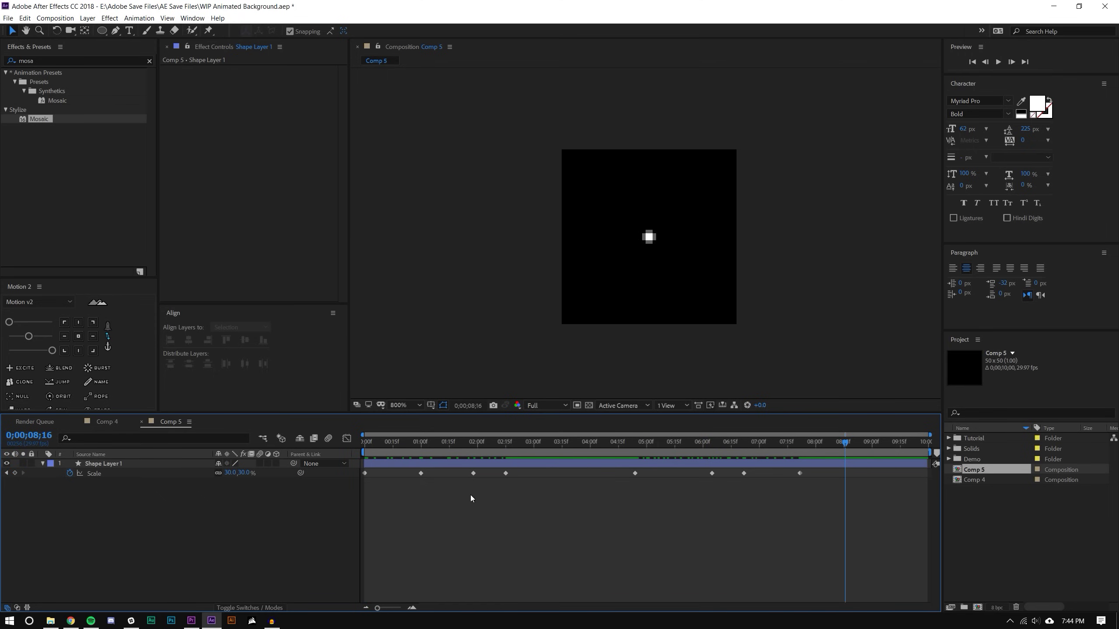
{"action": "left_click", "coordinate": [473, 473]}
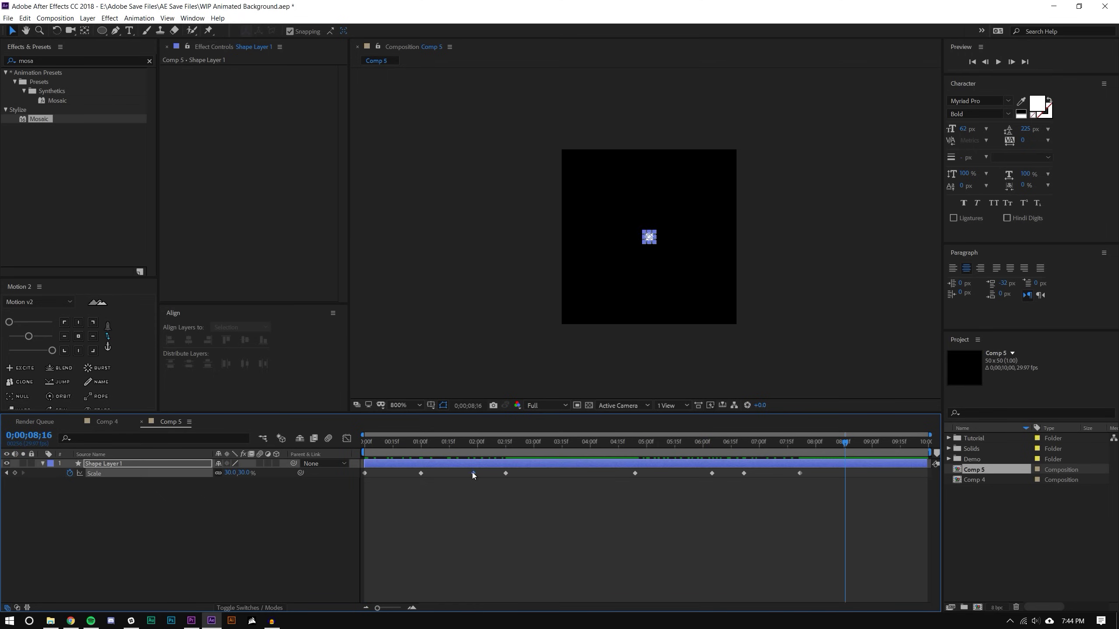
{"action": "key", "text": "Delete"}
{"action": "left_click", "coordinate": [744, 474]}
{"action": "key", "text": "Delete"}
{"action": "mouse_move", "coordinate": [441, 436]}
{"action": "left_mouse_down"}
{"action": "mouse_move", "coordinate": [387, 436]}
{"action": "mouse_move", "coordinate": [605, 434]}
{"action": "mouse_move", "coordinate": [366, 435]}
{"action": "mouse_move", "coordinate": [884, 430]}
{"action": "left_mouse_up"}
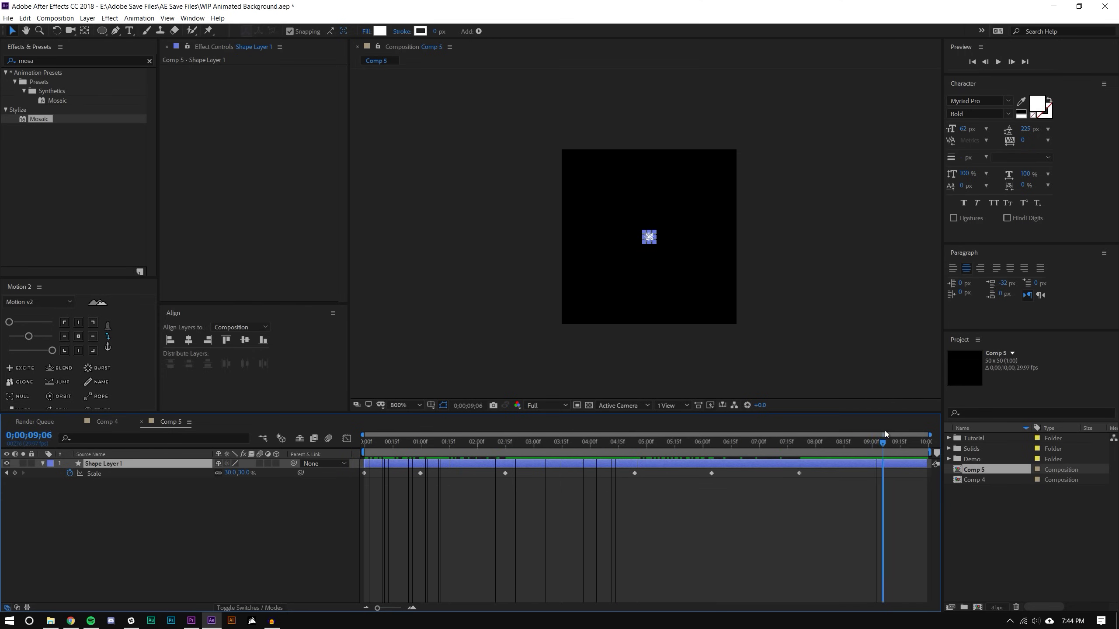
Apply a Motion 2 ease to all six Scale keyframes and inspect the value curve.
{"action": "left_click", "coordinate": [855, 455]}
{"action": "left_click_drag", "start_coordinate": [807, 471], "coordinate": [355, 506]}
{"action": "left_click", "coordinate": [30, 337]}
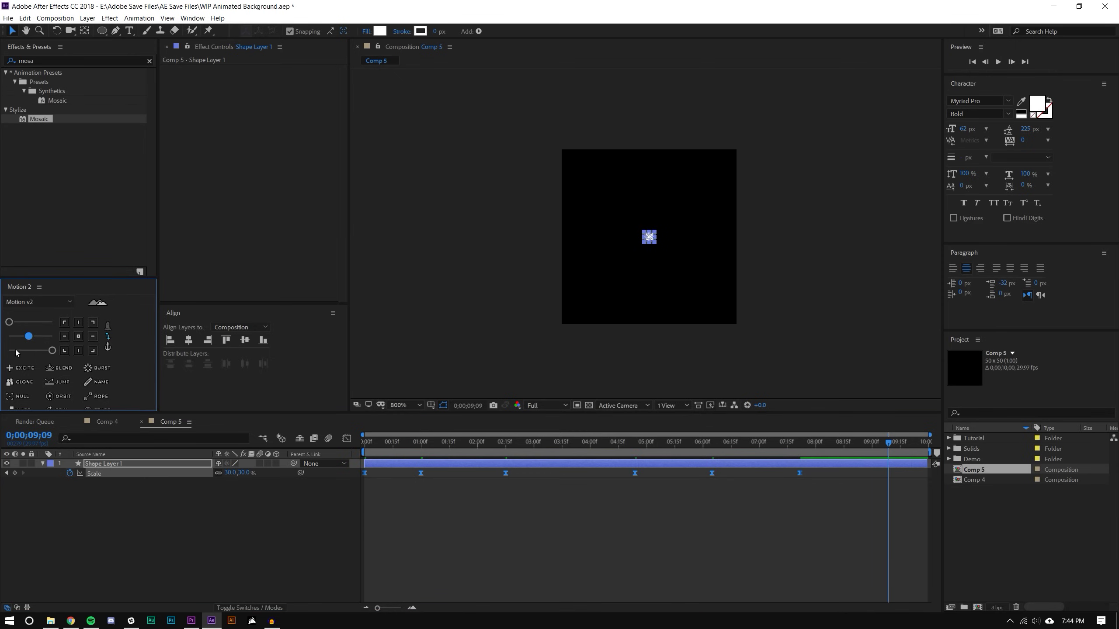
{"action": "left_click", "coordinate": [52, 351]}
{"action": "left_click_drag", "start_coordinate": [107, 411], "coordinate": [108, 446]}
{"action": "left_click", "coordinate": [346, 473]}
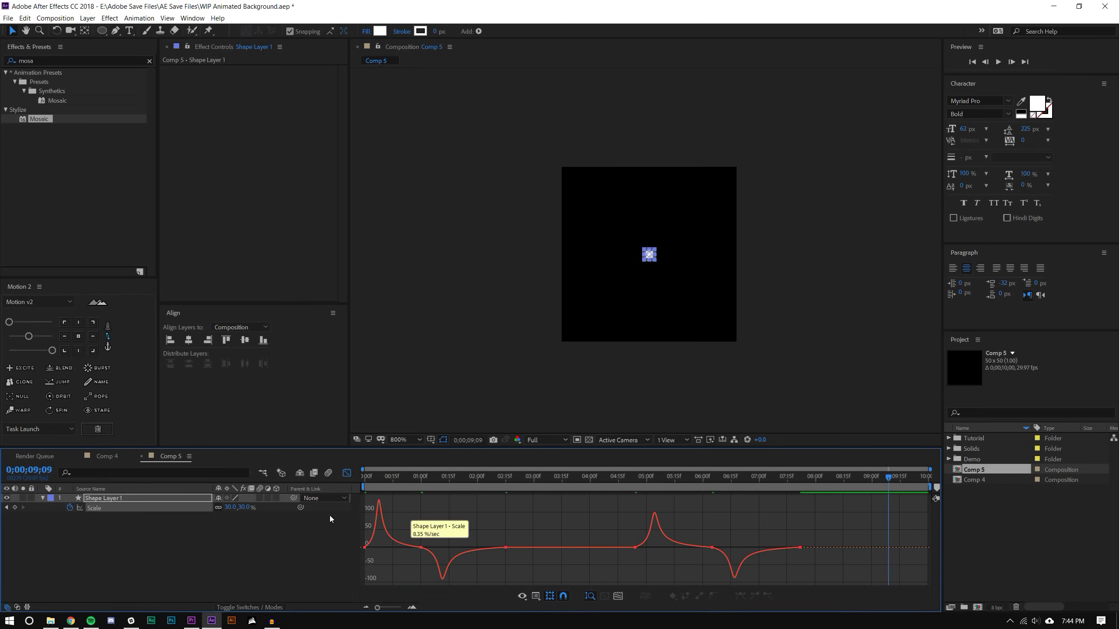
{"action": "left_click", "coordinate": [346, 473]}
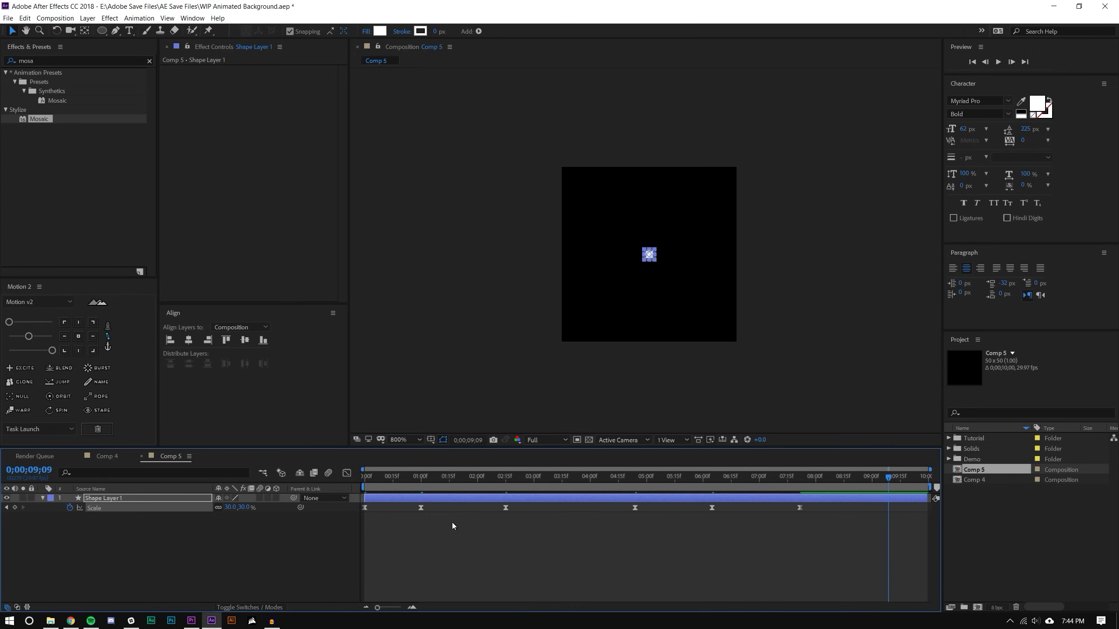
Preview the eased pulse from the start, then switch to Comp 4.
{"action": "left_click", "coordinate": [452, 526]}
{"action": "key", "text": "Home"}
{"action": "scroll", "coordinate": [625, 282], "scroll_direction": "up", "scroll_amount": 1}
{"action": "left_click", "coordinate": [998, 62]}
{"action": "scroll", "coordinate": [777, 194], "scroll_direction": "down", "scroll_amount": 1}
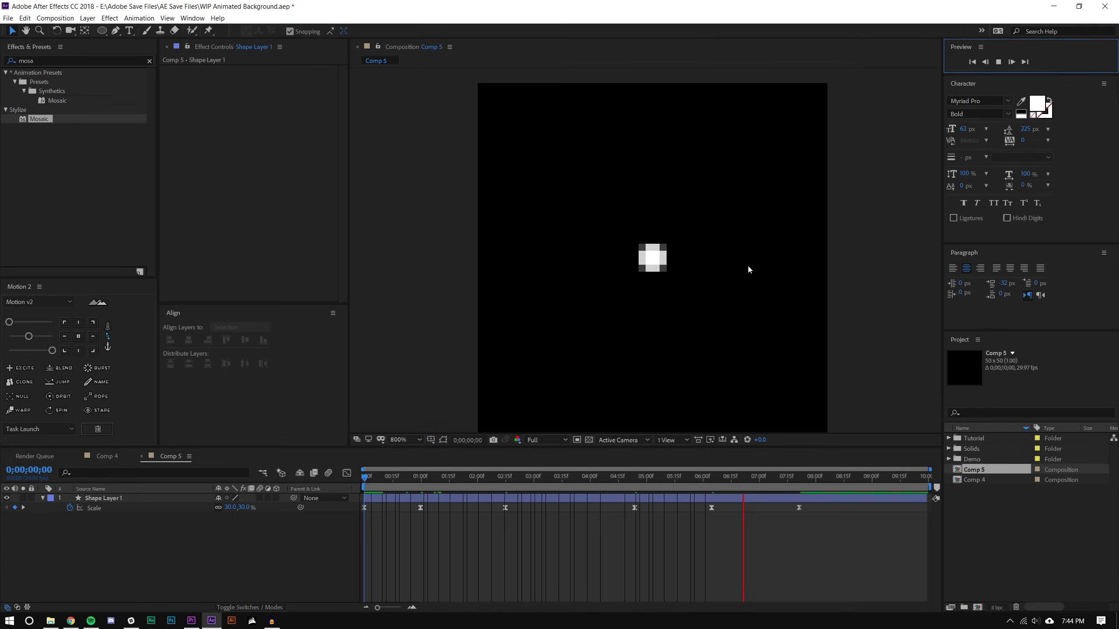
{"action": "left_click", "coordinate": [128, 455]}
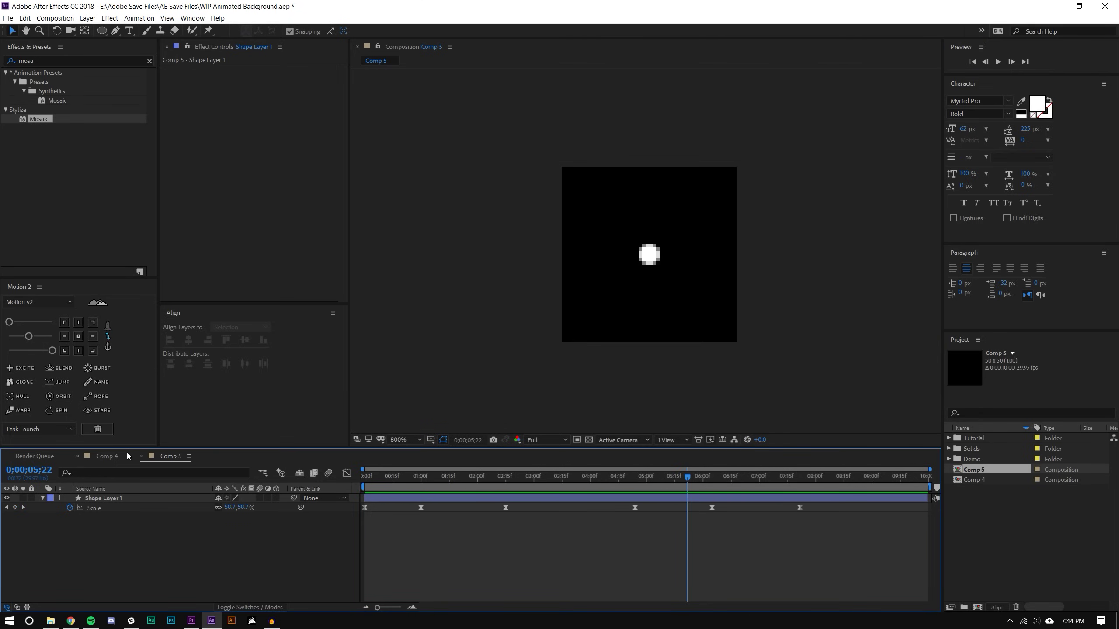
{"action": "left_click", "coordinate": [107, 456]}
Hide the Grey layer and add Comp 5 from the Project panel into Comp 4.
{"action": "left_click", "coordinate": [5, 498]}
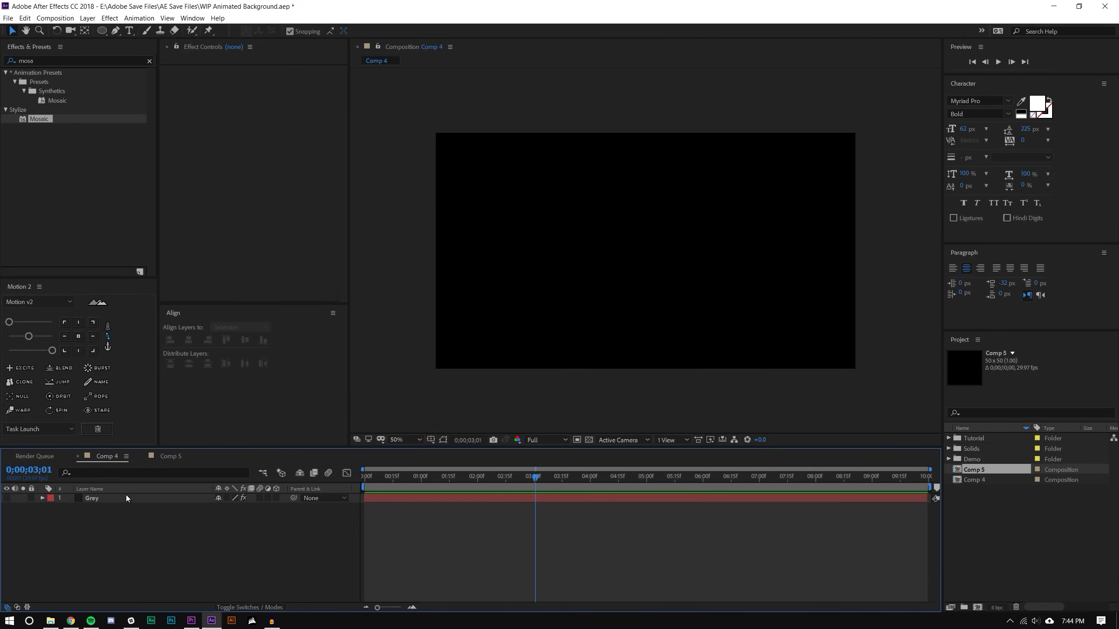
{"action": "left_click_drag", "start_coordinate": [979, 479], "coordinate": [789, 387]}
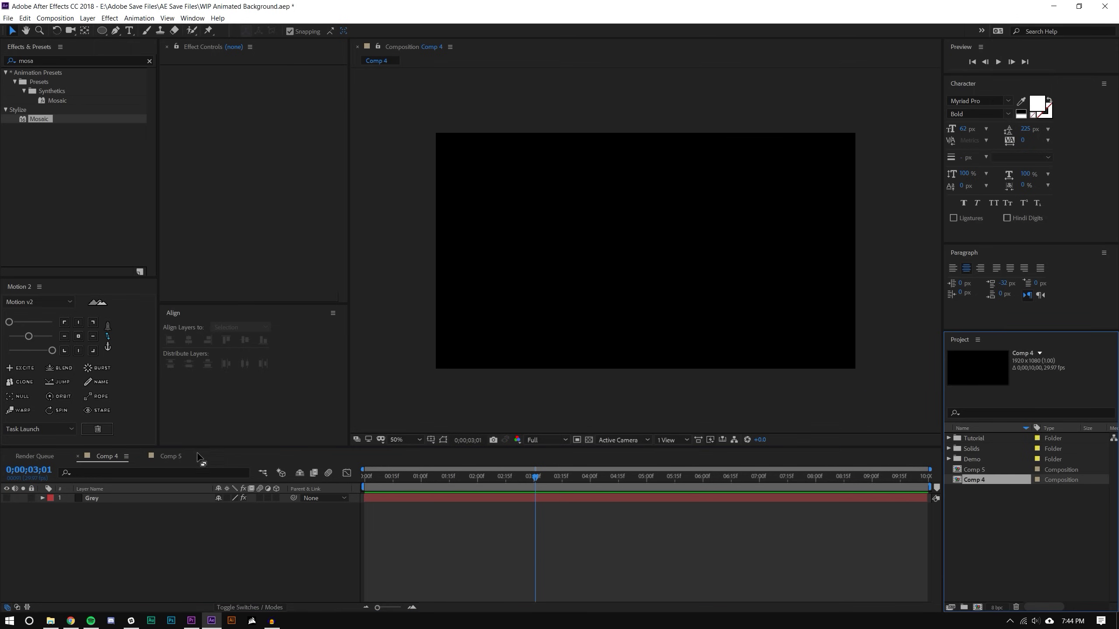
{"action": "left_click", "coordinate": [990, 523]}
{"action": "left_click", "coordinate": [976, 470]}
{"action": "left_click_drag", "start_coordinate": [975, 471], "coordinate": [641, 248]}
{"action": "key", "text": "space"}
{"action": "key", "text": "space"}
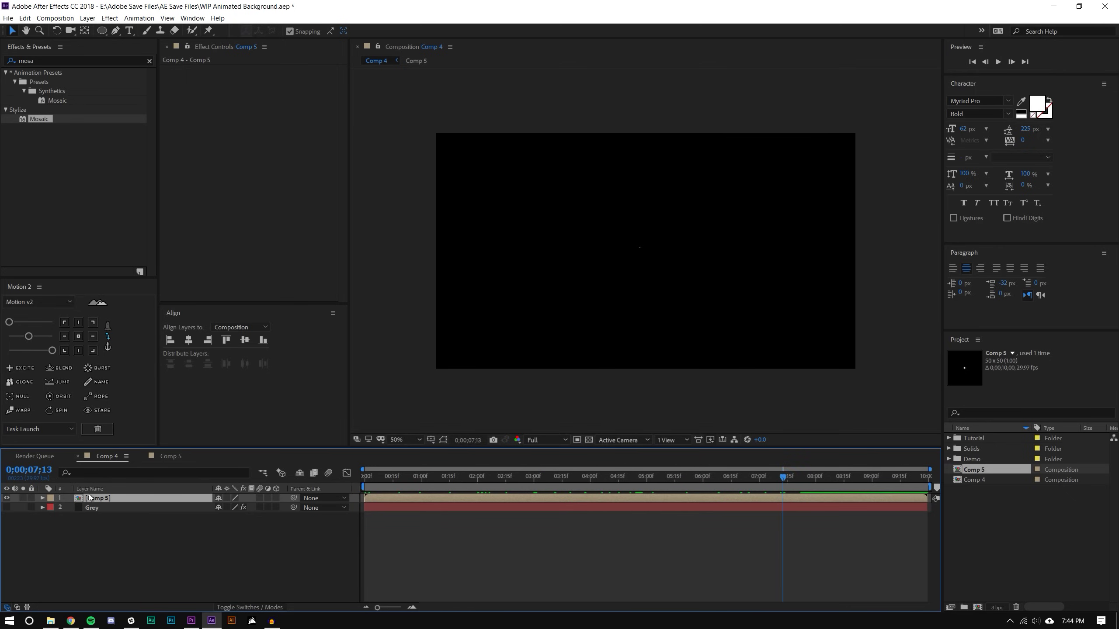
Centre the Comp 5 layer in the frame and reset the view to 100%.
{"action": "left_click", "coordinate": [245, 340]}
{"action": "left_click", "coordinate": [188, 339]}
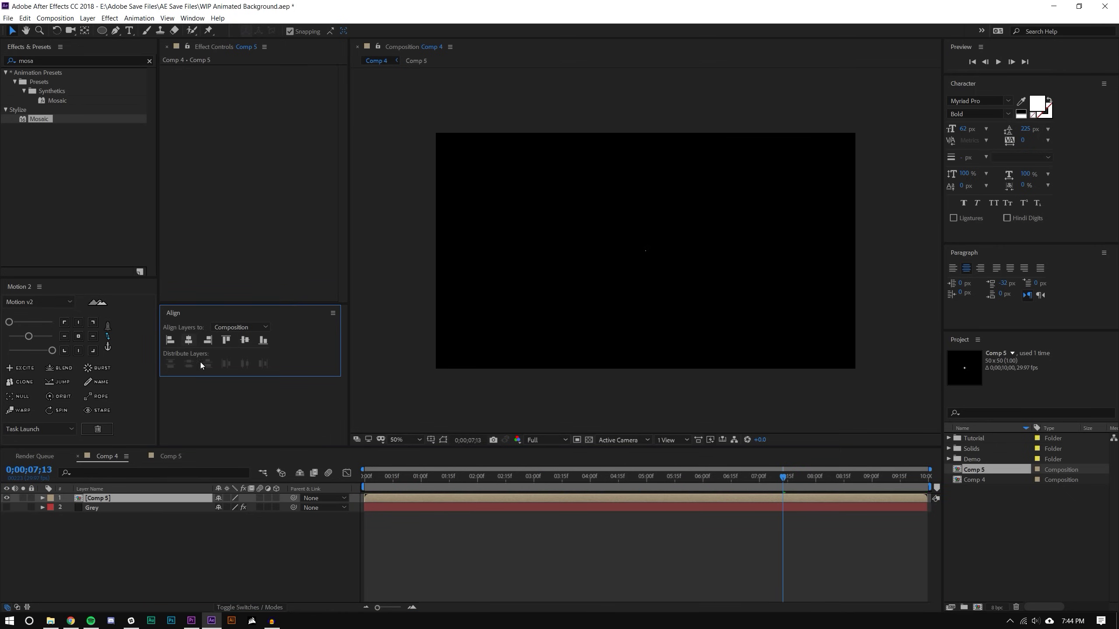
{"action": "left_click", "coordinate": [255, 522]}
{"action": "key", "text": "period"}
{"action": "key", "text": "period"}
{"action": "key", "text": "period"}
{"action": "key", "text": "comma"}
{"action": "key", "text": "comma"}
{"action": "key", "text": "comma"}
{"action": "key", "text": "period"}
{"action": "key", "text": "comma"}
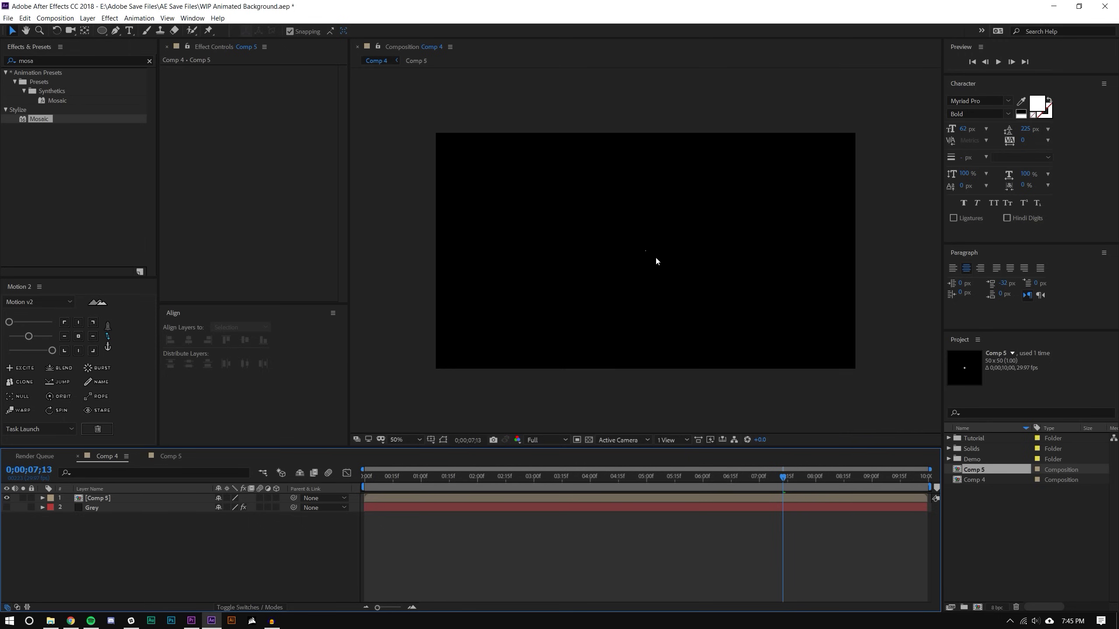
{"action": "key", "text": "Home"}
Open Comp 5 and raise the starting Scale keyframe to 50%.
{"action": "left_click", "coordinate": [548, 476]}
{"action": "left_click", "coordinate": [171, 457]}
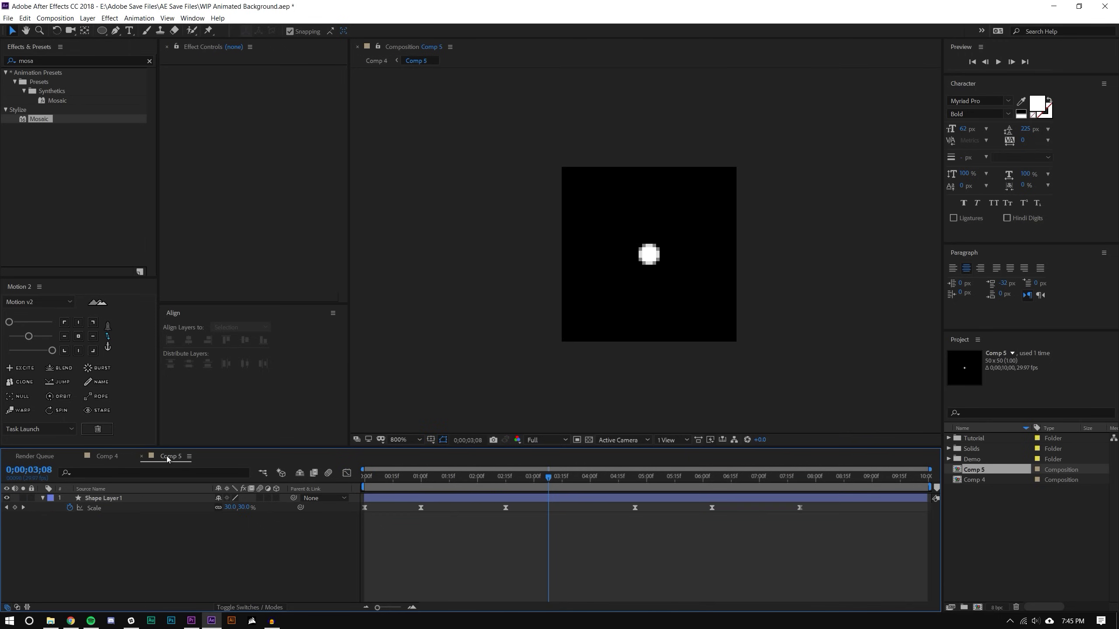
{"action": "left_click_drag", "start_coordinate": [474, 484], "coordinate": [422, 479]}
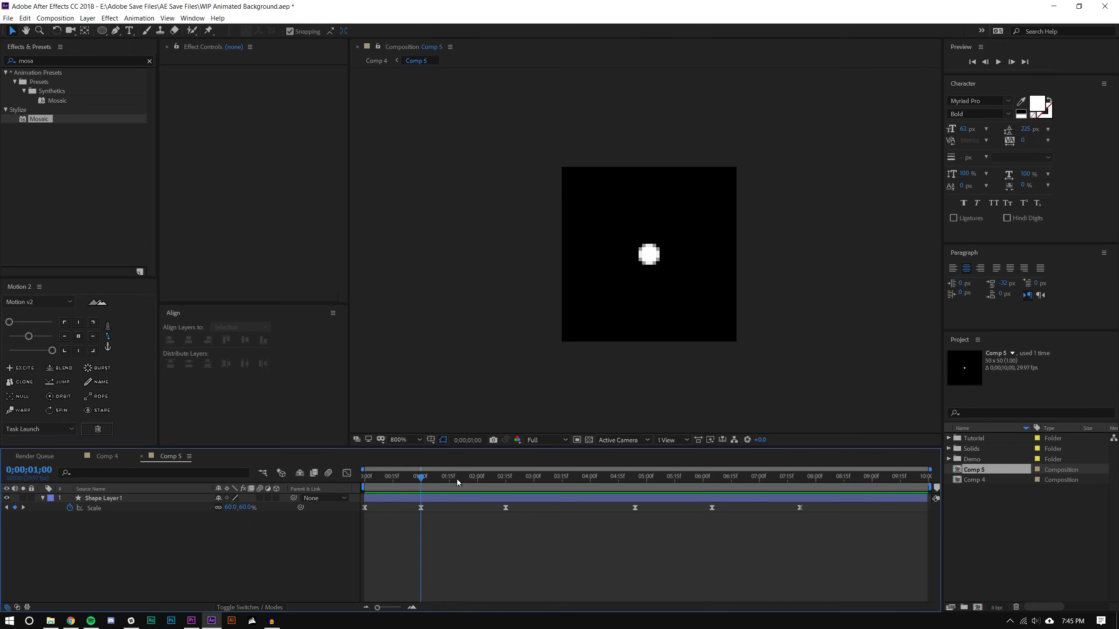
{"action": "left_click", "coordinate": [243, 508]}
{"action": "left_click_drag", "start_coordinate": [382, 477], "coordinate": [364, 478]}
{"action": "left_click_drag", "start_coordinate": [245, 508], "coordinate": [244, 508]}
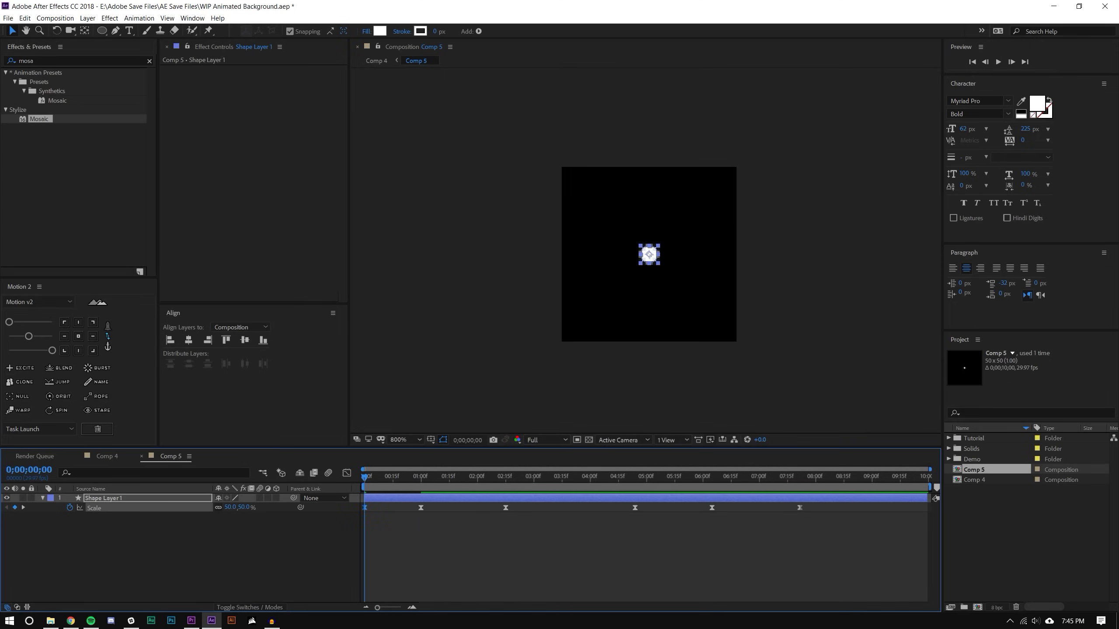
{"action": "left_click", "coordinate": [499, 589]}
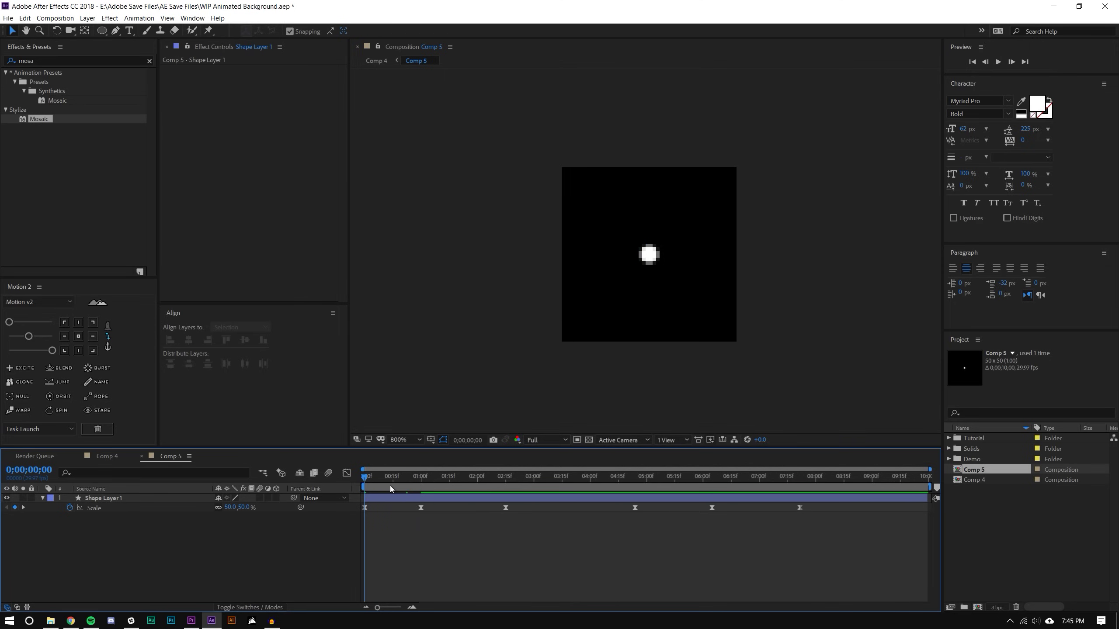
Set the 1;00 Scale keyframe to 80% and keep 2;15 at 30%.
{"action": "key", "text": "k"}
{"action": "left_click", "coordinate": [245, 507]}
{"action": "type", "text": "80"}
{"action": "key", "text": "Return"}
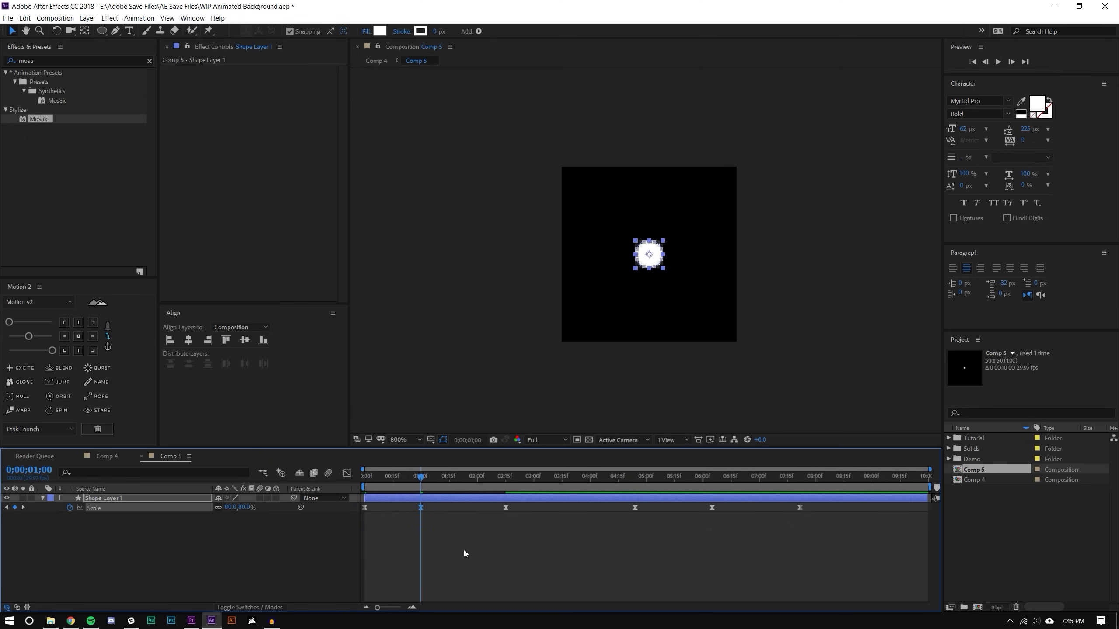
{"action": "left_click", "coordinate": [469, 567]}
{"action": "key", "text": "k"}
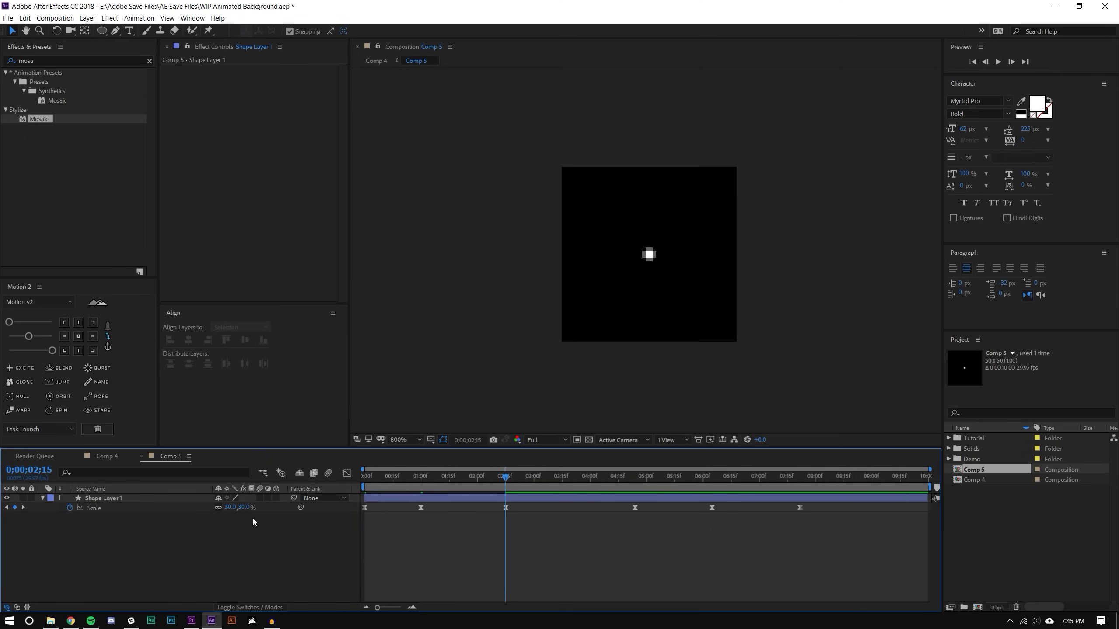
{"action": "left_click", "coordinate": [244, 508]}
{"action": "key", "text": "Return"}
Set Scale to 40% at 4;24 and 90% at 6;05.
{"action": "key", "text": "k"}
{"action": "left_click", "coordinate": [245, 507]}
{"action": "type", "text": "40"}
{"action": "key", "text": "Return"}
{"action": "key", "text": "k"}
{"action": "left_click", "coordinate": [249, 508]}
{"action": "type", "text": "90"}
{"action": "key", "text": "Return"}
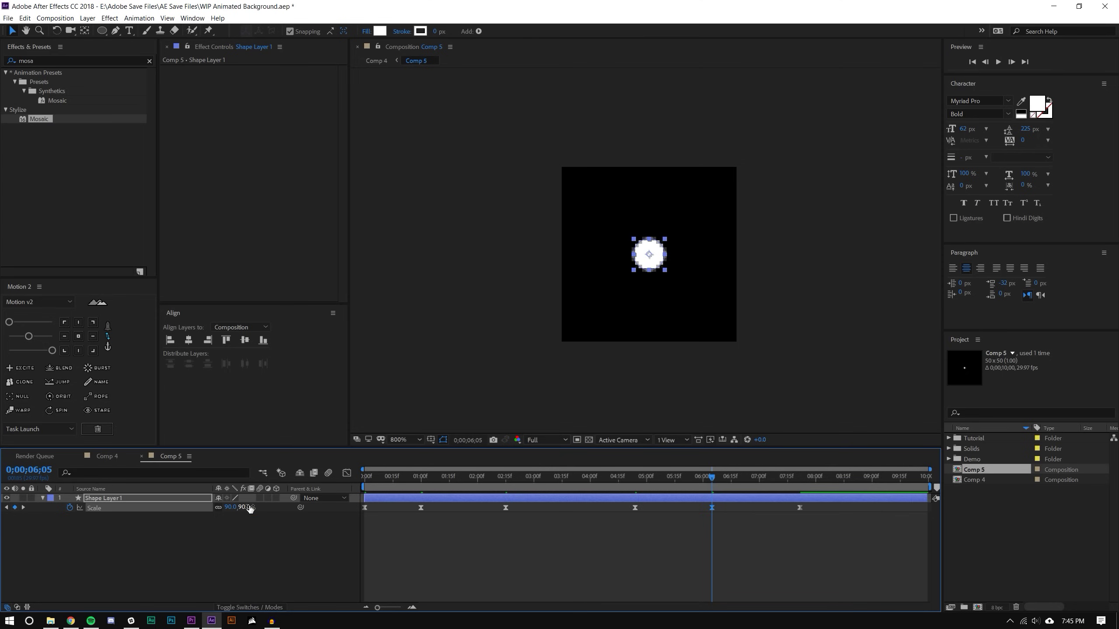
Set the last keyframe at 7;22 to 50%, preview, and return to Comp 4.
{"action": "key", "text": "k"}
{"action": "left_click", "coordinate": [241, 512]}
{"action": "left_click", "coordinate": [243, 508]}
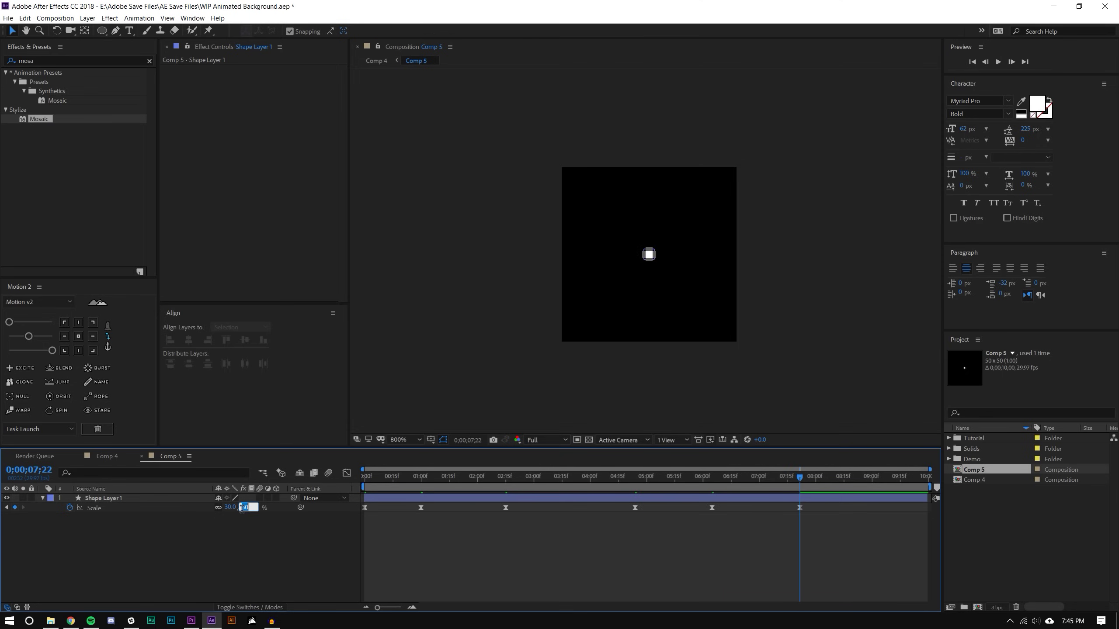
{"action": "left_click", "coordinate": [404, 527]}
{"action": "left_click_drag", "start_coordinate": [380, 477], "coordinate": [799, 476]}
{"action": "left_click", "coordinate": [243, 507]}
{"action": "type", "text": "50"}
{"action": "key", "text": "Return"}
{"action": "left_click", "coordinate": [327, 521]}
{"action": "key", "text": "space"}
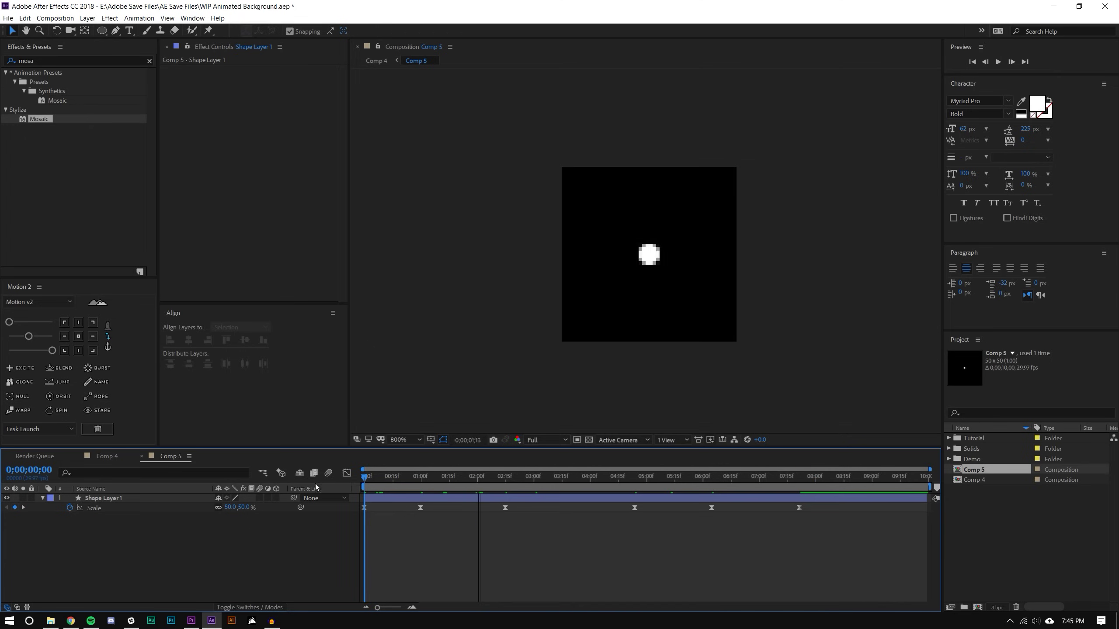
{"action": "left_click", "coordinate": [107, 457]}
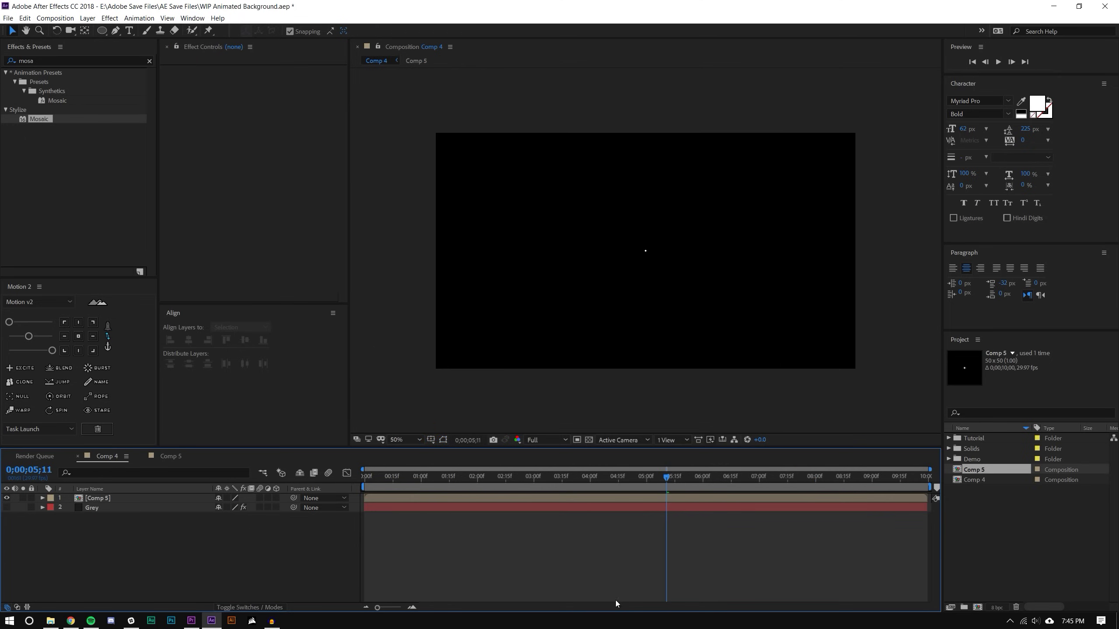
Search Effects & Presets for 'tile' and drag Motion Tile onto the Comp 5 layer.
{"action": "left_click", "coordinate": [65, 60]}
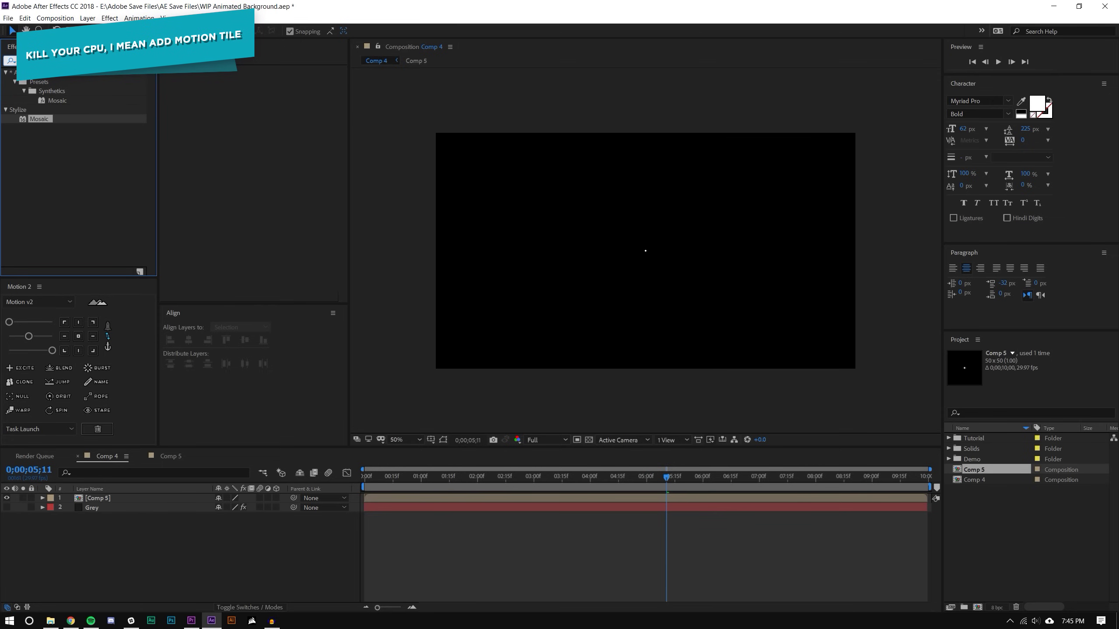
{"action": "left_click", "coordinate": [149, 61]}
{"action": "type", "text": "tile"}
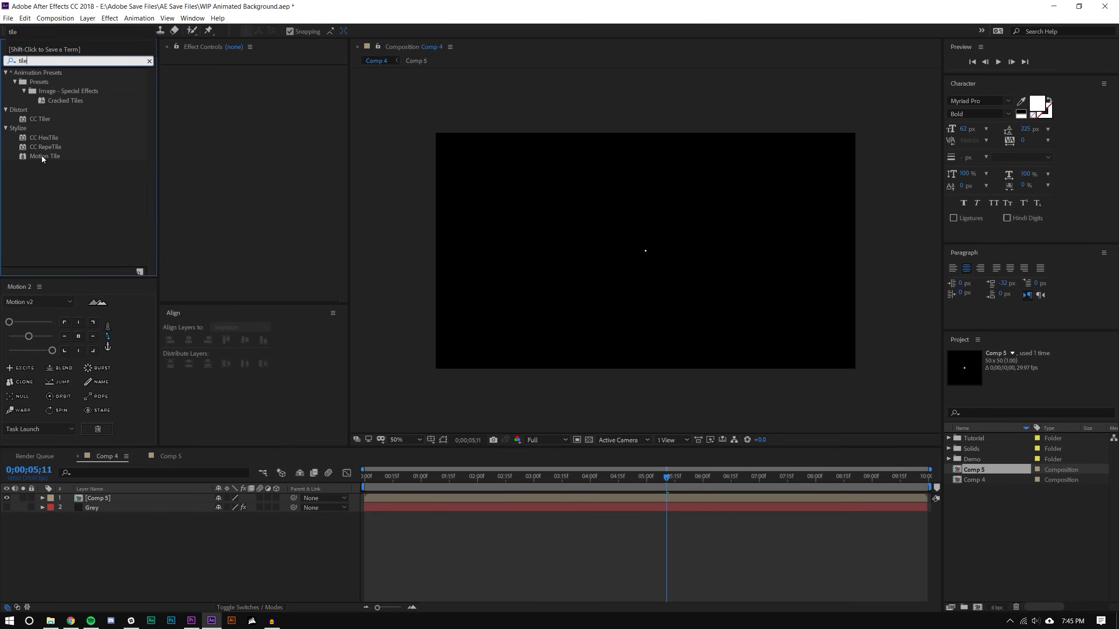
{"action": "left_click_drag", "start_coordinate": [41, 155], "coordinate": [146, 499]}
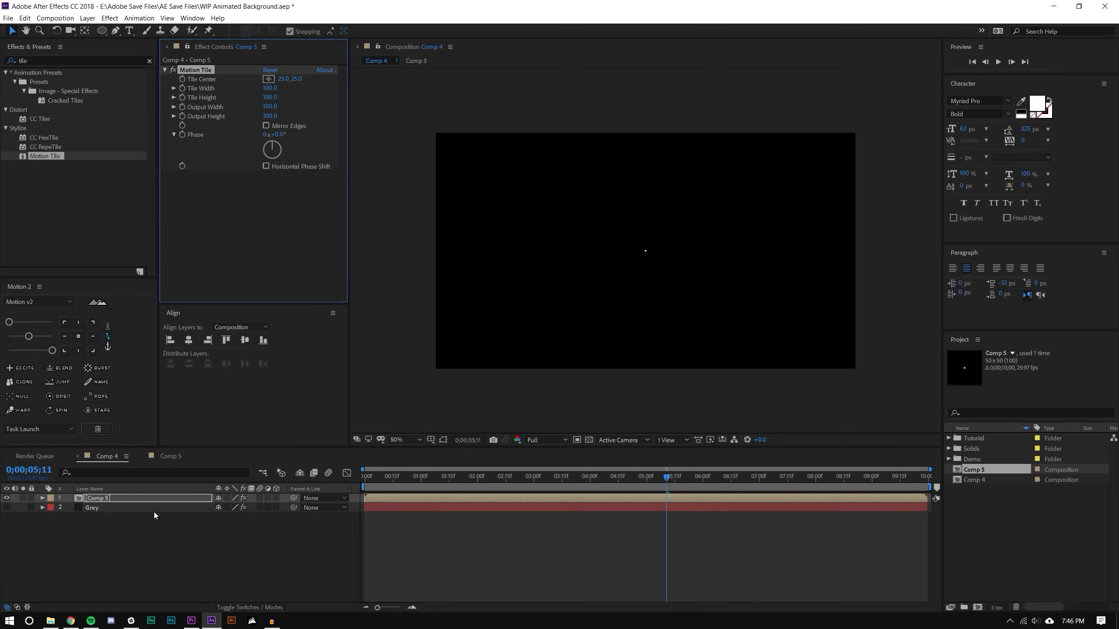
Rename the Comp 5 layer to 'Texture'.
{"action": "right_click", "coordinate": [110, 497]}
{"action": "left_click", "coordinate": [118, 493]}
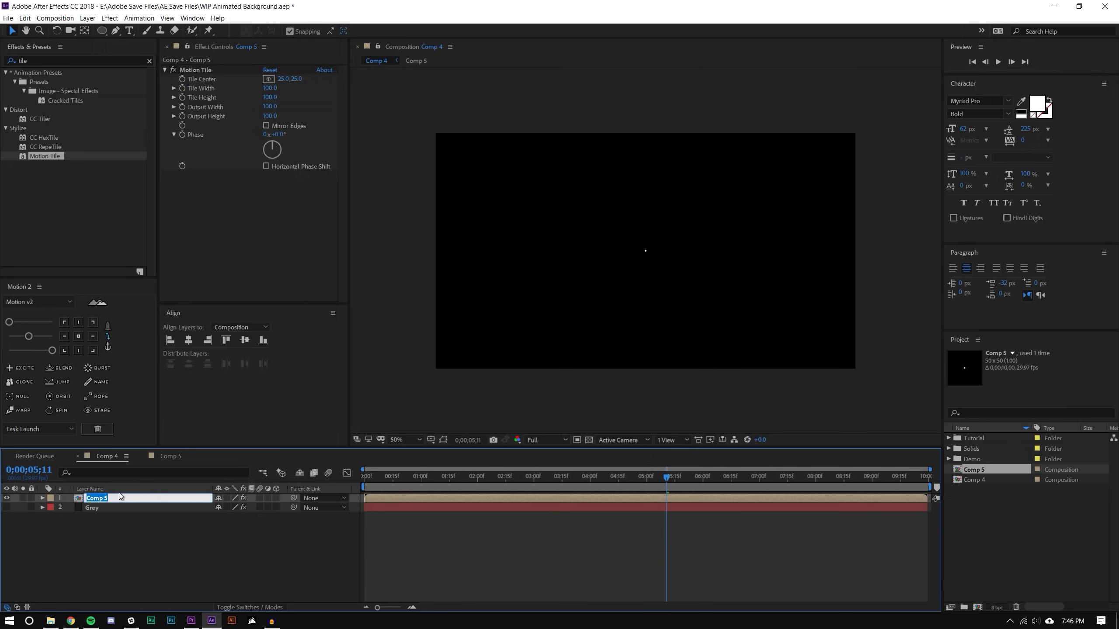
{"action": "type", "text": "Texture"}
{"action": "key", "text": "Return"}
{"action": "left_click", "coordinate": [445, 320]}
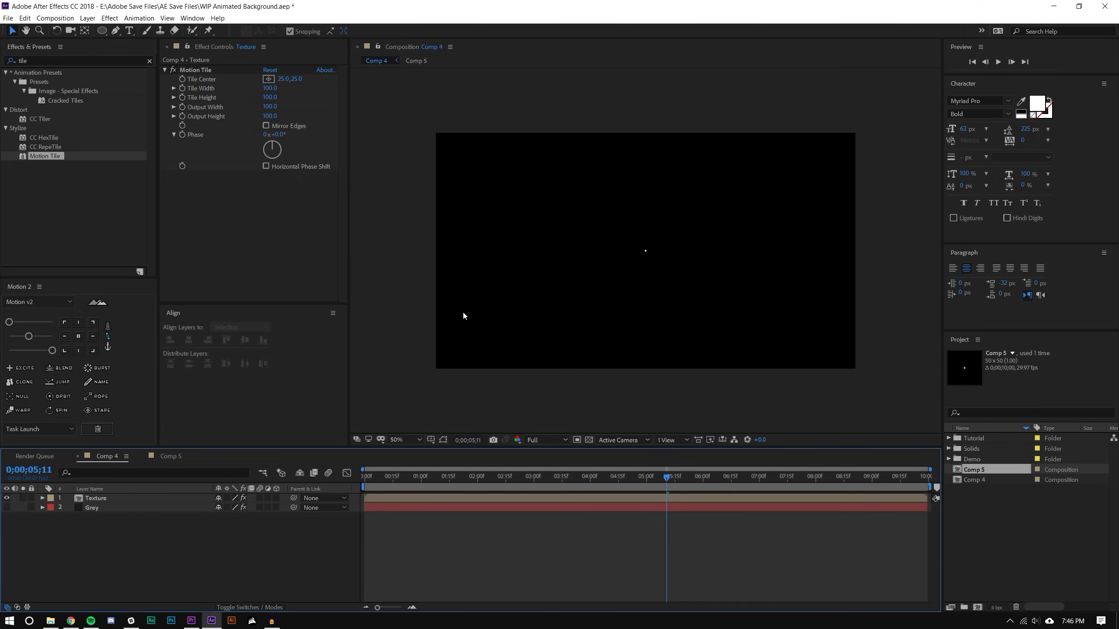
Widen the Motion Tile output width to about 3730 and raise output height for more rows.
{"action": "left_click_drag", "start_coordinate": [272, 109], "coordinate": [351, 105]}
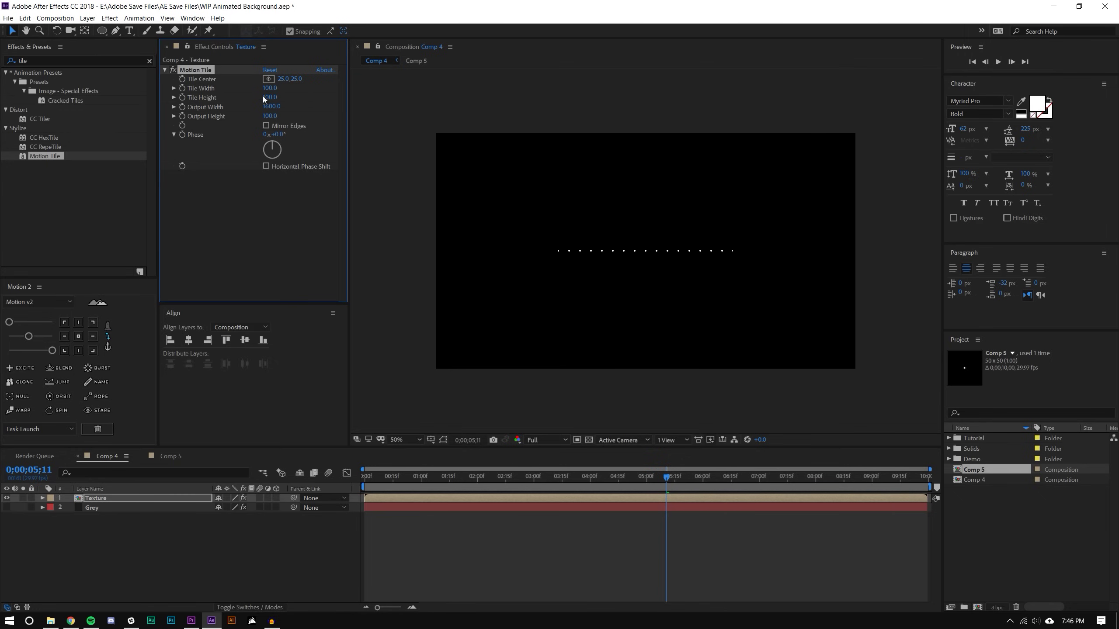
{"action": "left_click_drag", "start_coordinate": [382, 109], "coordinate": [392, 109]}
{"action": "left_click_drag", "start_coordinate": [272, 119], "coordinate": [299, 111]}
{"action": "scroll", "coordinate": [480, 175], "scroll_direction": "up", "scroll_amount": 4}
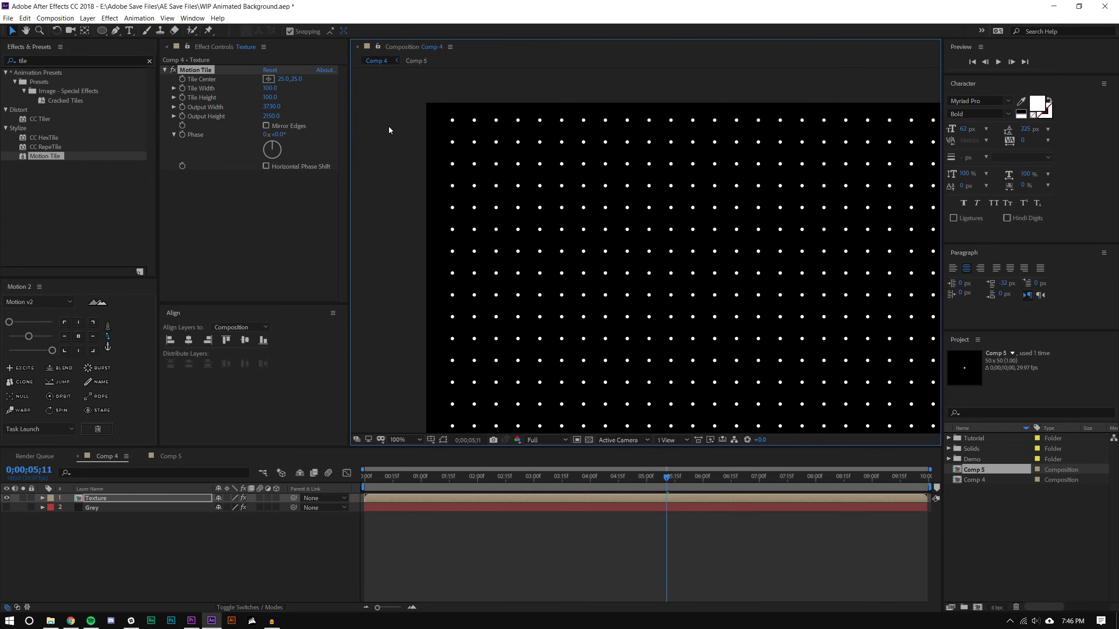
{"action": "left_click_drag", "start_coordinate": [613, 257], "coordinate": [592, 215]}
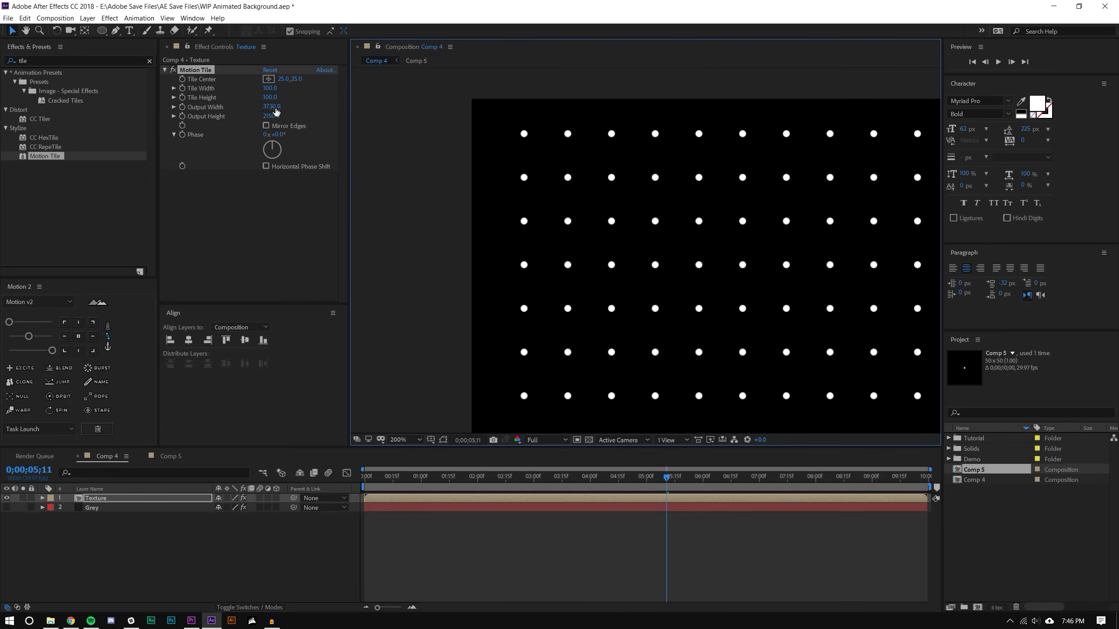
{"action": "left_click_drag", "start_coordinate": [427, 100], "coordinate": [378, 92]}
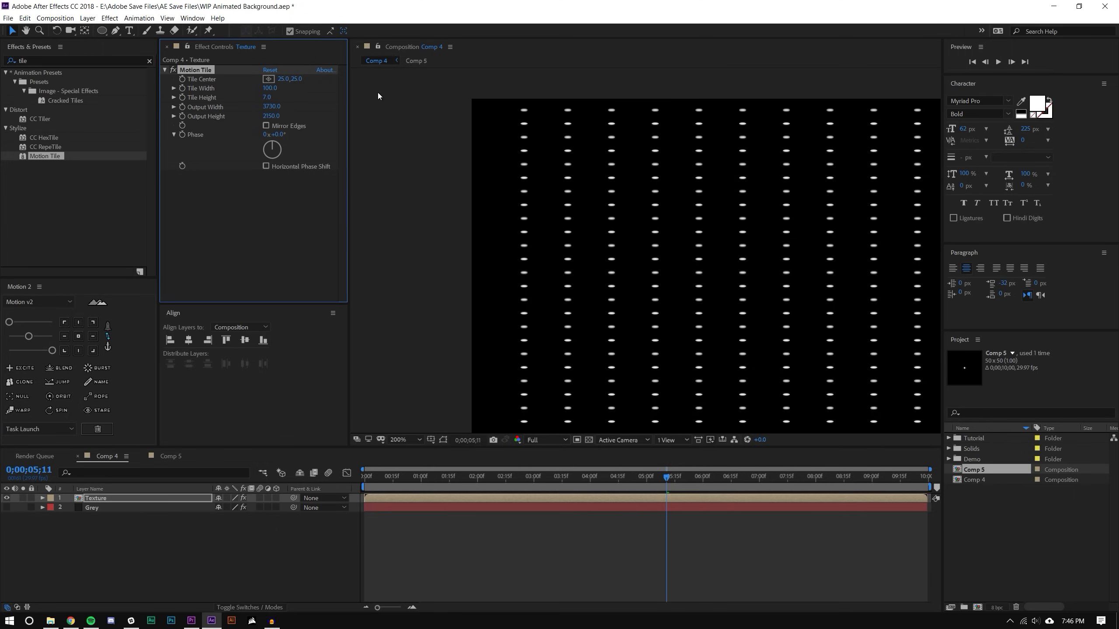
{"action": "key", "text": "ctrl+z"}
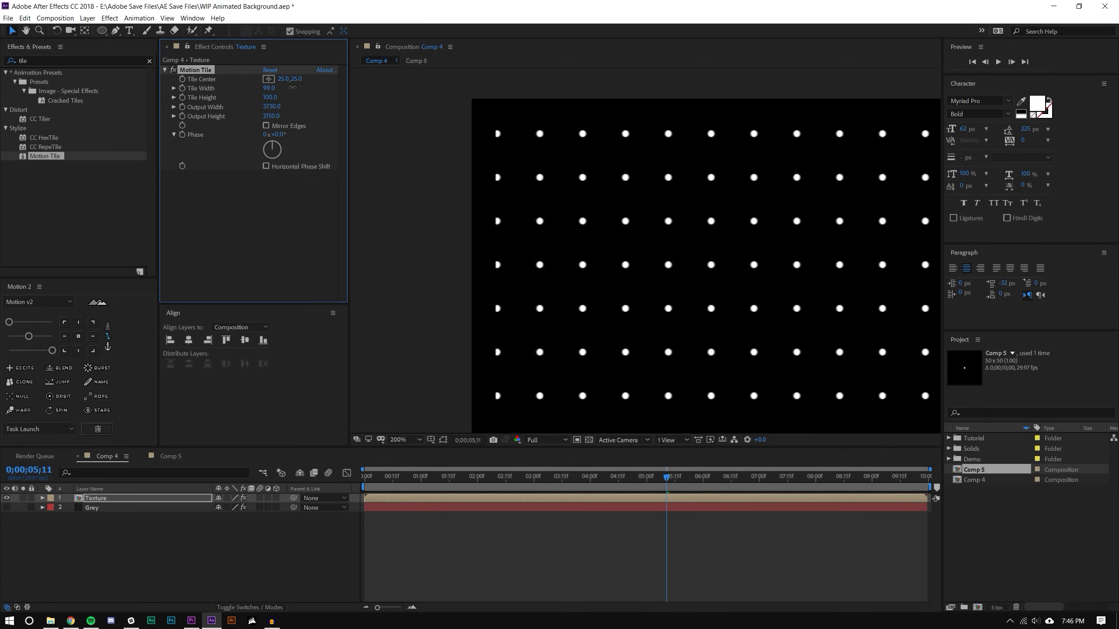
Adjust Tile Width to 96 for even dot spacing and scrub through the grid.
{"action": "left_click_drag", "start_coordinate": [292, 87], "coordinate": [302, 88]}
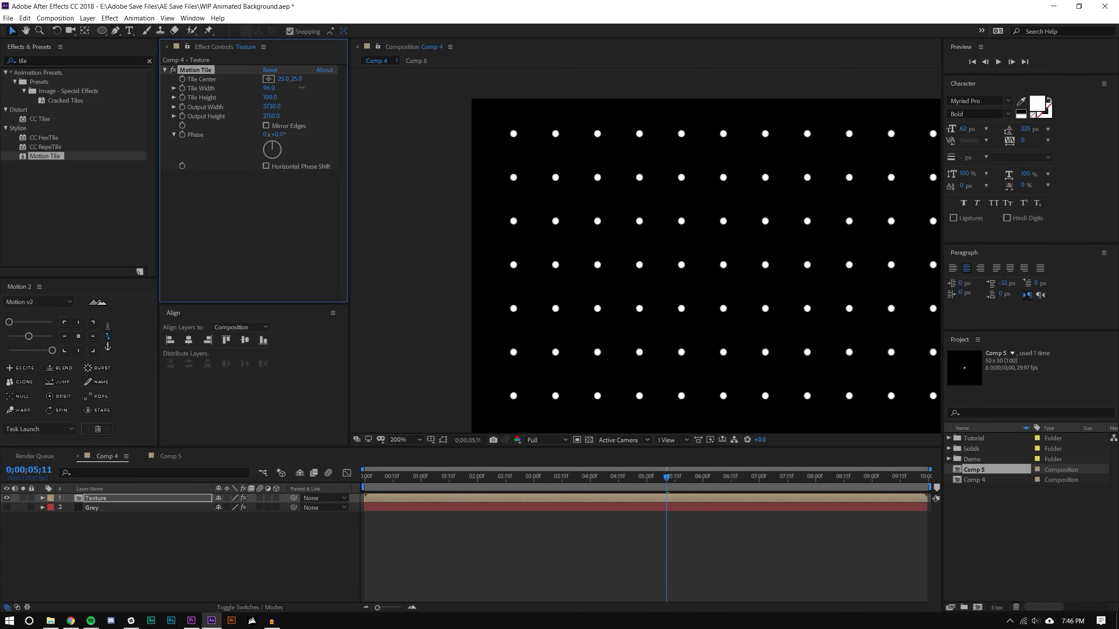
{"action": "scroll", "coordinate": [589, 223], "scroll_direction": "down", "scroll_amount": 4}
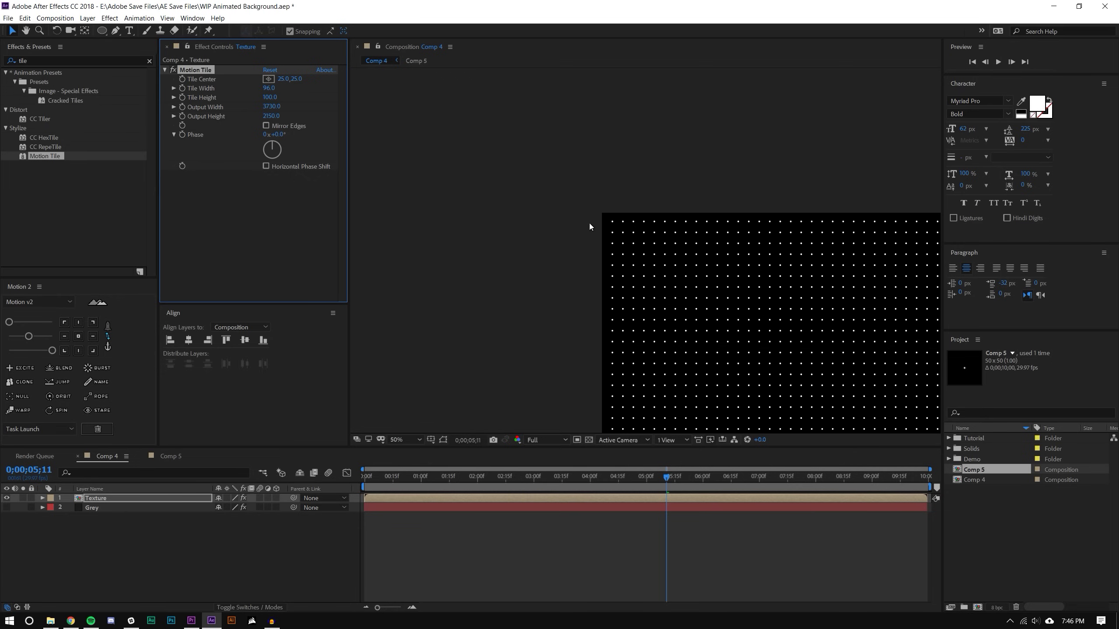
{"action": "scroll", "coordinate": [681, 274], "scroll_direction": "up", "scroll_amount": 6}
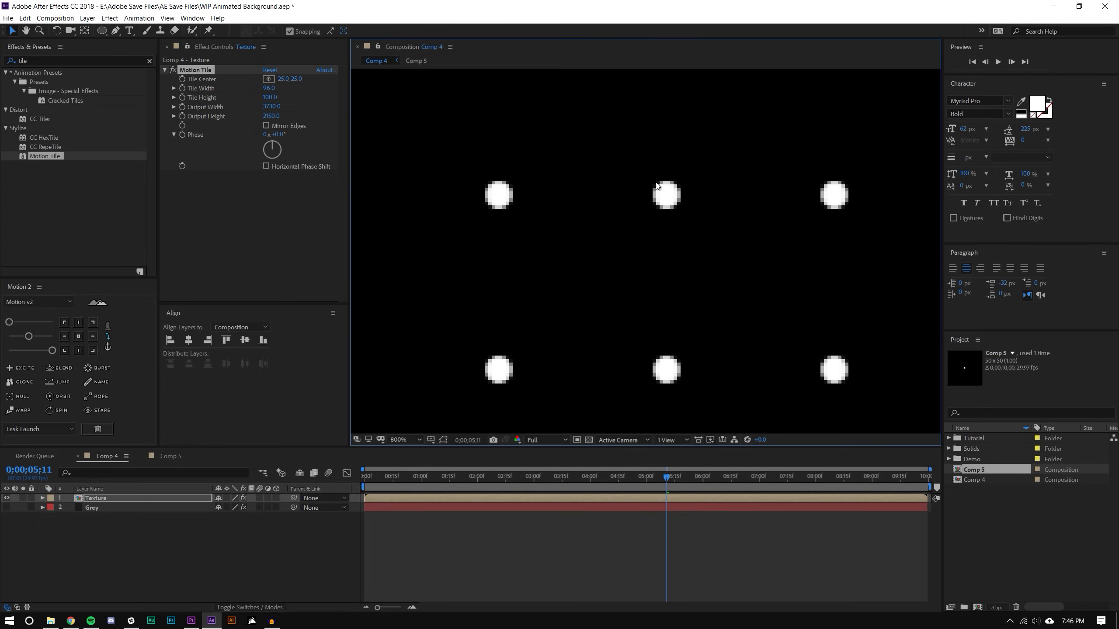
{"action": "scroll", "coordinate": [738, 251], "scroll_direction": "down", "scroll_amount": 8}
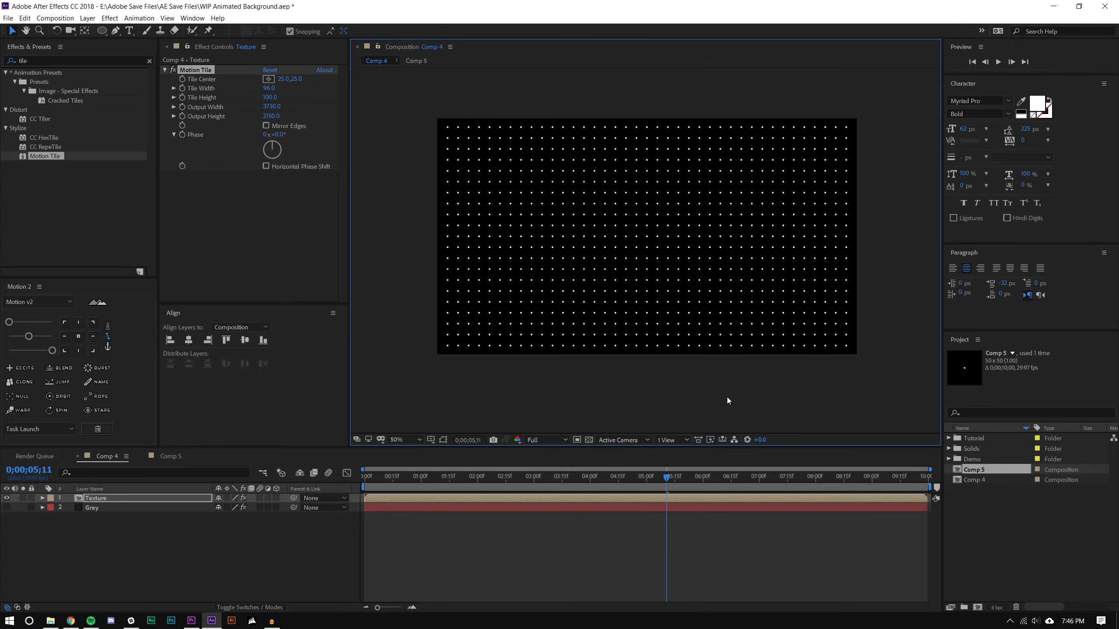
{"action": "left_click", "coordinate": [584, 557]}
{"action": "left_click_drag", "start_coordinate": [575, 476], "coordinate": [650, 422]}
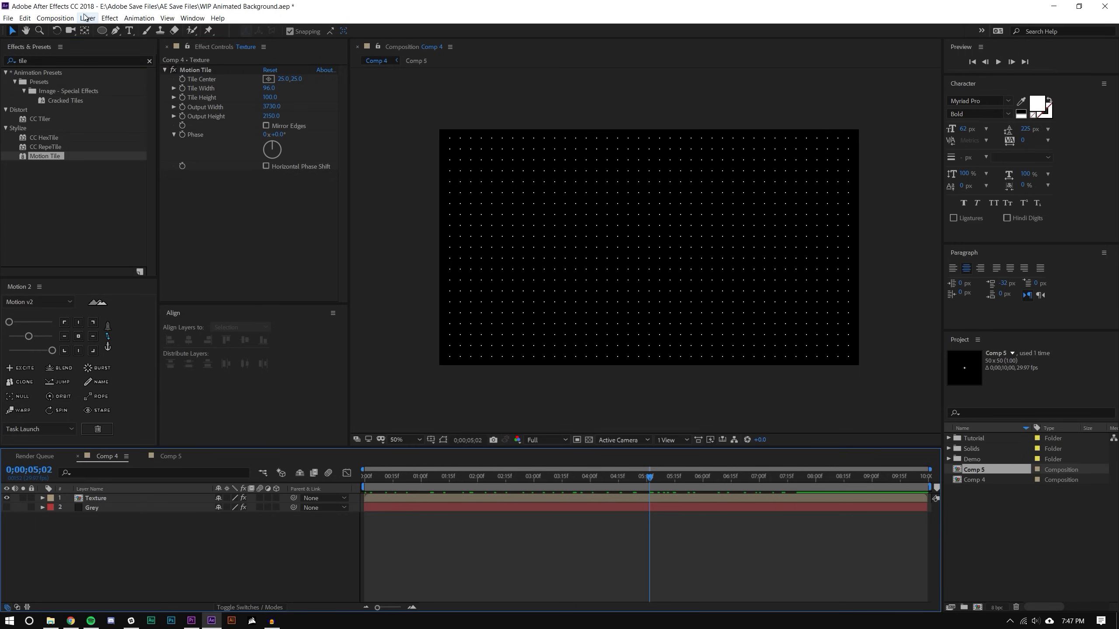
Add a new adjustment layer and apply Time Displacement to it from Effects & Presets.
{"action": "left_click", "coordinate": [139, 17]}
{"action": "mouse_move", "coordinate": [87, 18]}
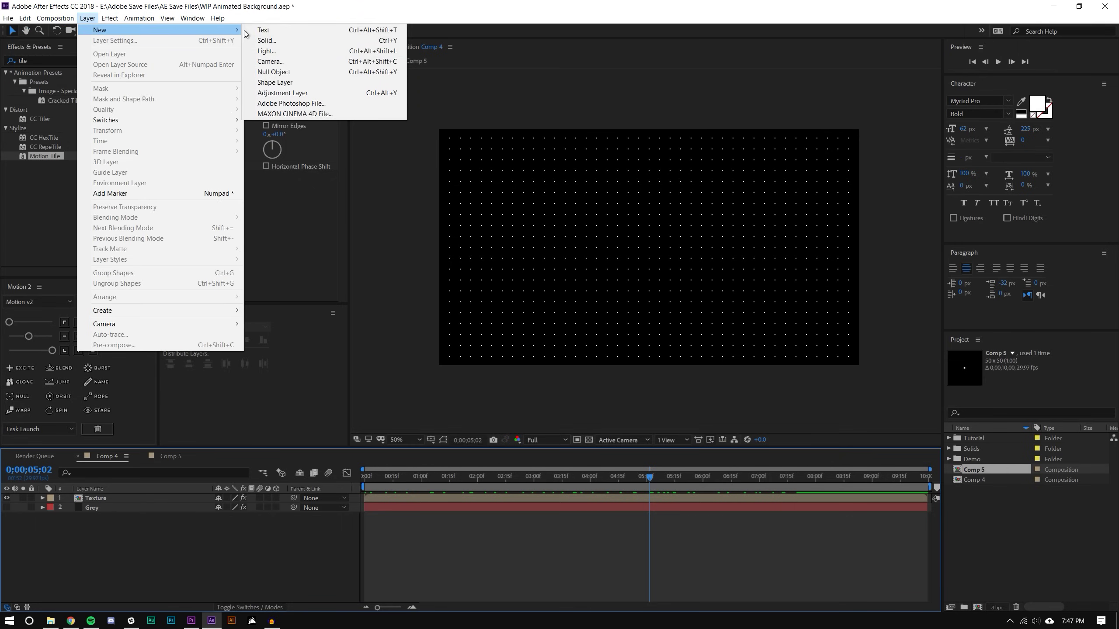
{"action": "left_click", "coordinate": [286, 93]}
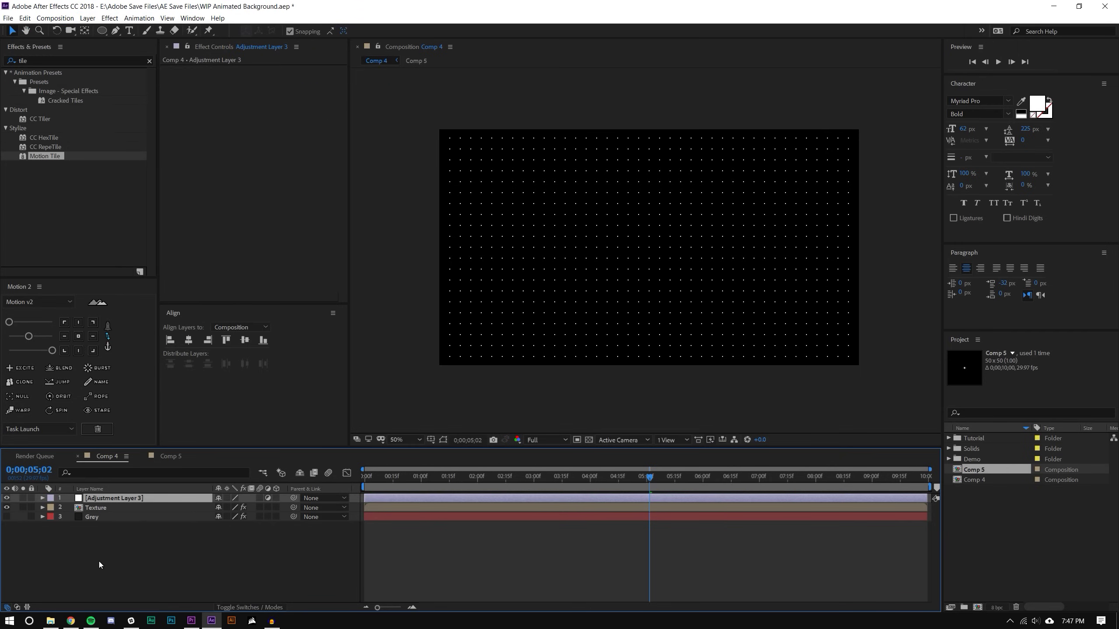
{"action": "left_click", "coordinate": [35, 56]}
{"action": "double_click", "coordinate": [36, 56]}
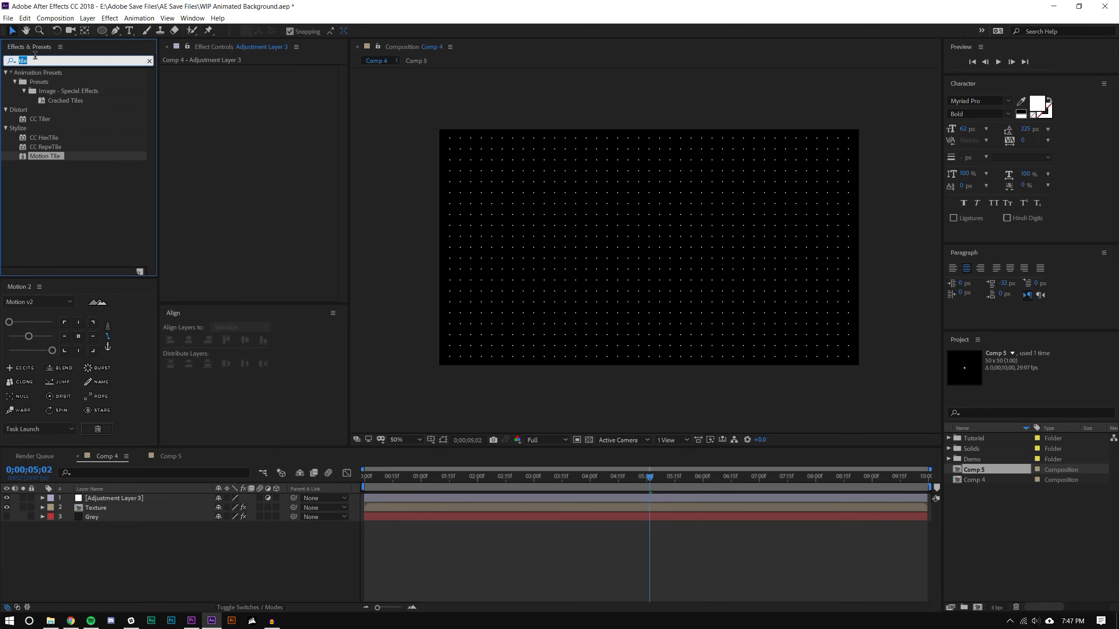
{"action": "type", "text": "time"}
{"action": "left_click_drag", "start_coordinate": [49, 137], "coordinate": [134, 501]}
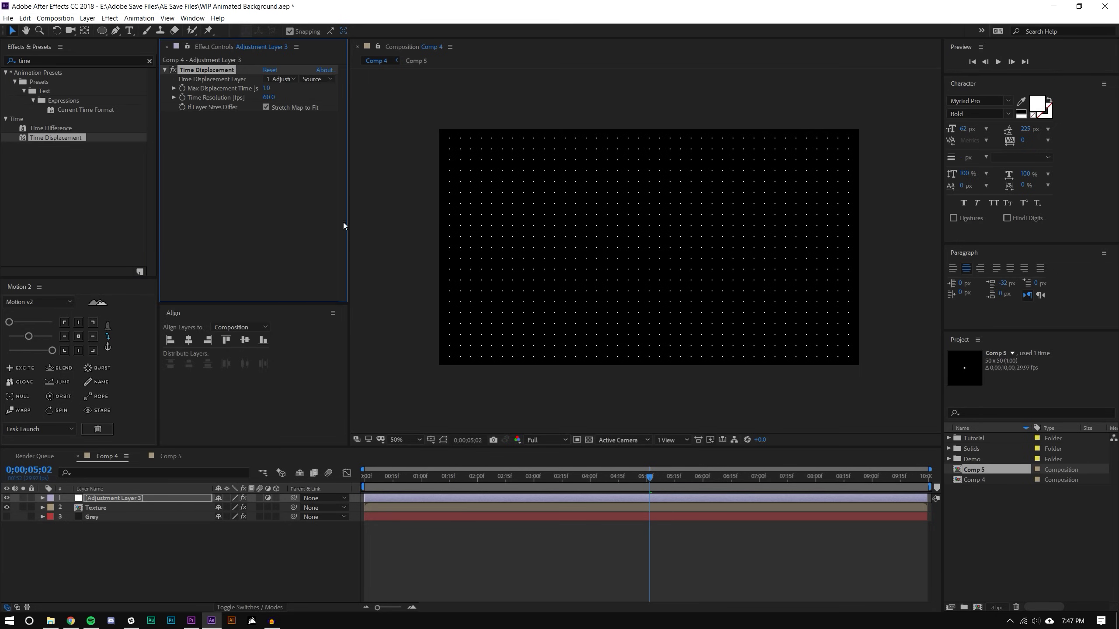
Set Time Displacement's layer to 3. Grey with Effects & Masks as the map source.
{"action": "left_click", "coordinate": [277, 80]}
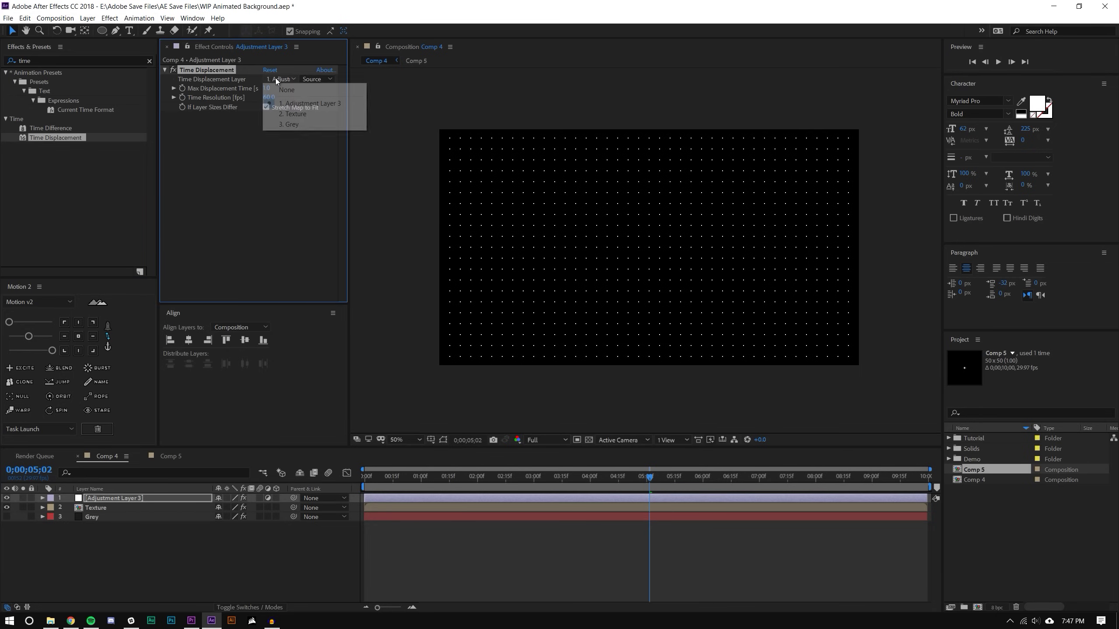
{"action": "left_click", "coordinate": [287, 126]}
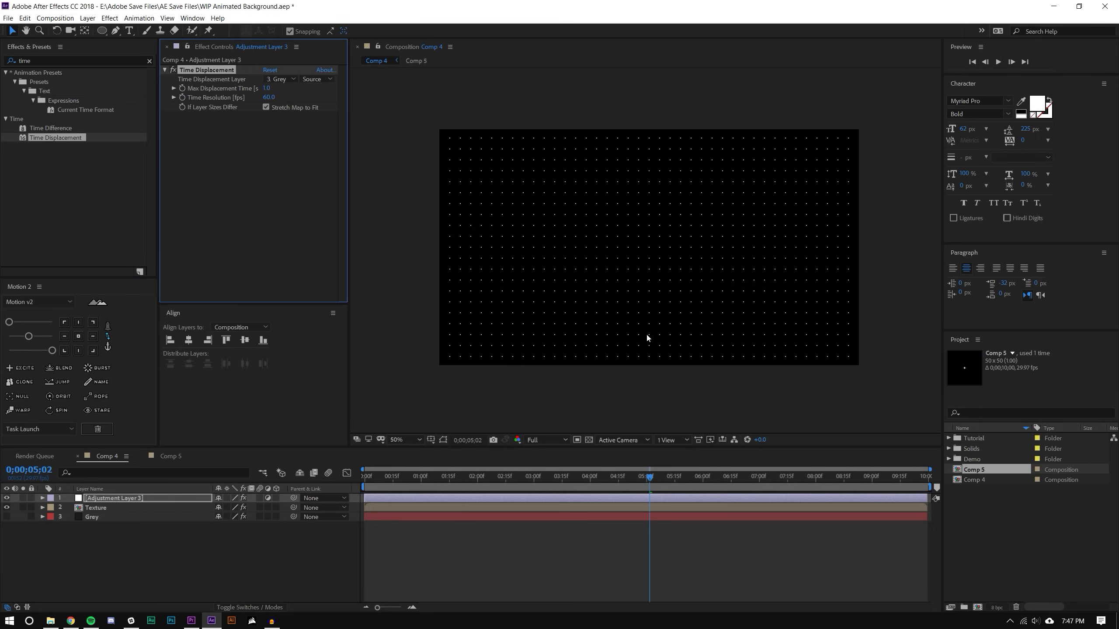
{"action": "left_click", "coordinate": [316, 79]}
{"action": "left_click", "coordinate": [311, 112]}
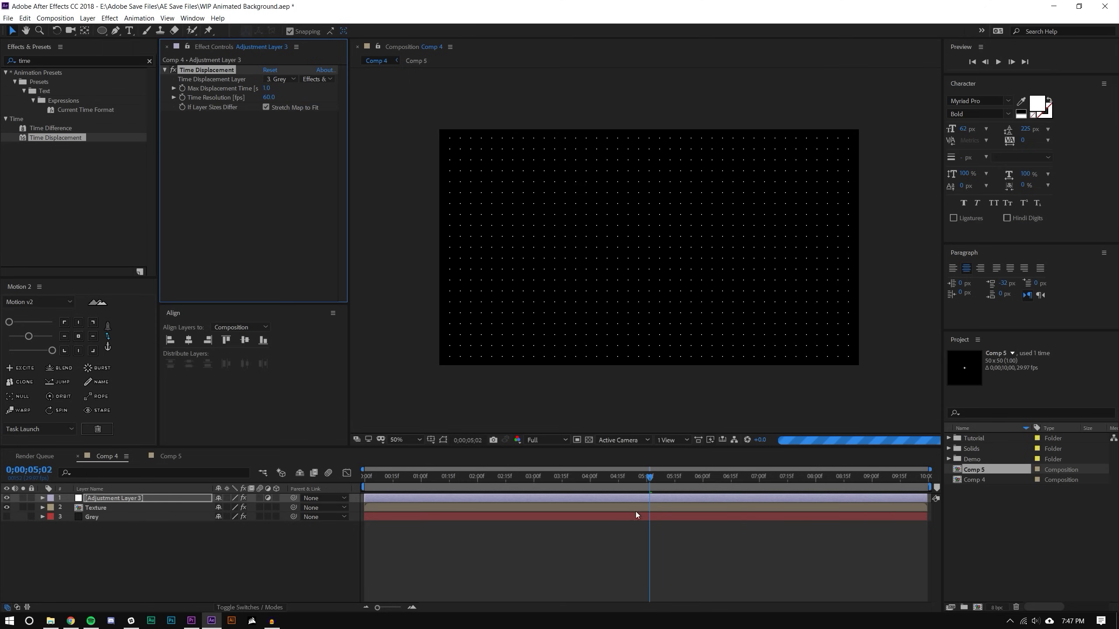
{"action": "left_click", "coordinate": [93, 516]}
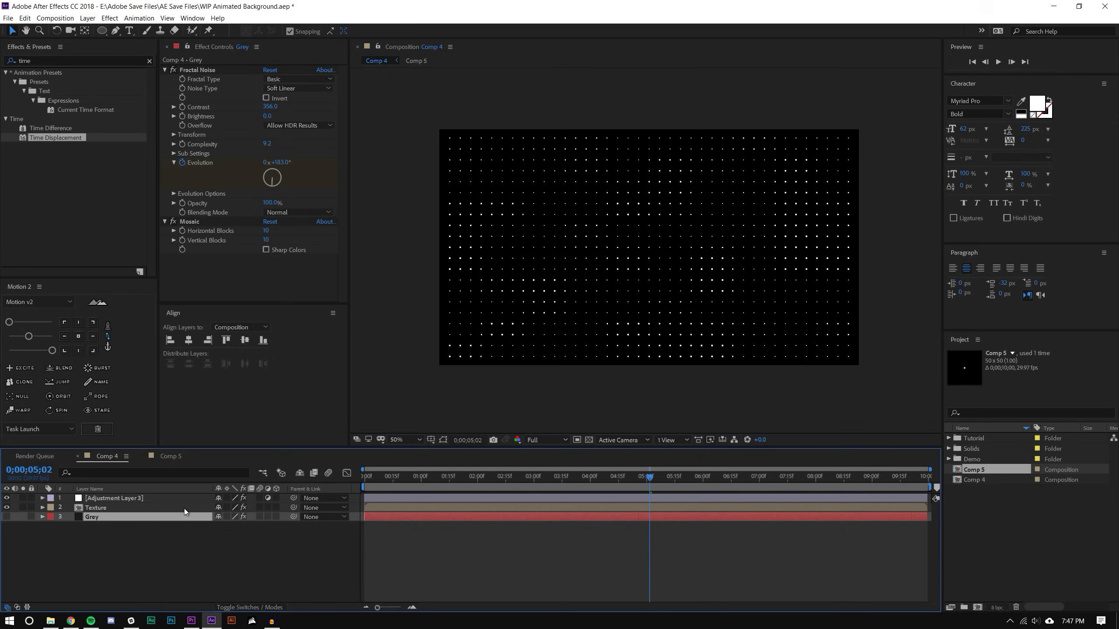
Make the Grey layer visible and pan the composition view across its mosaic.
{"action": "scroll", "coordinate": [650, 240], "scroll_direction": "up", "scroll_amount": 2}
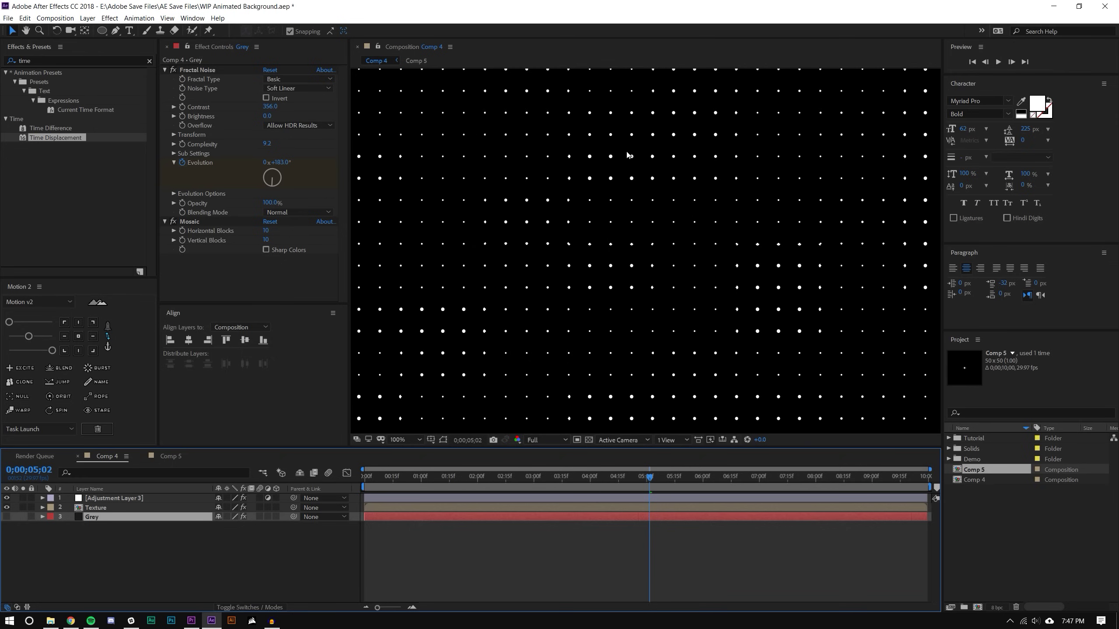
{"action": "scroll", "coordinate": [619, 143], "scroll_direction": "down", "scroll_amount": 2}
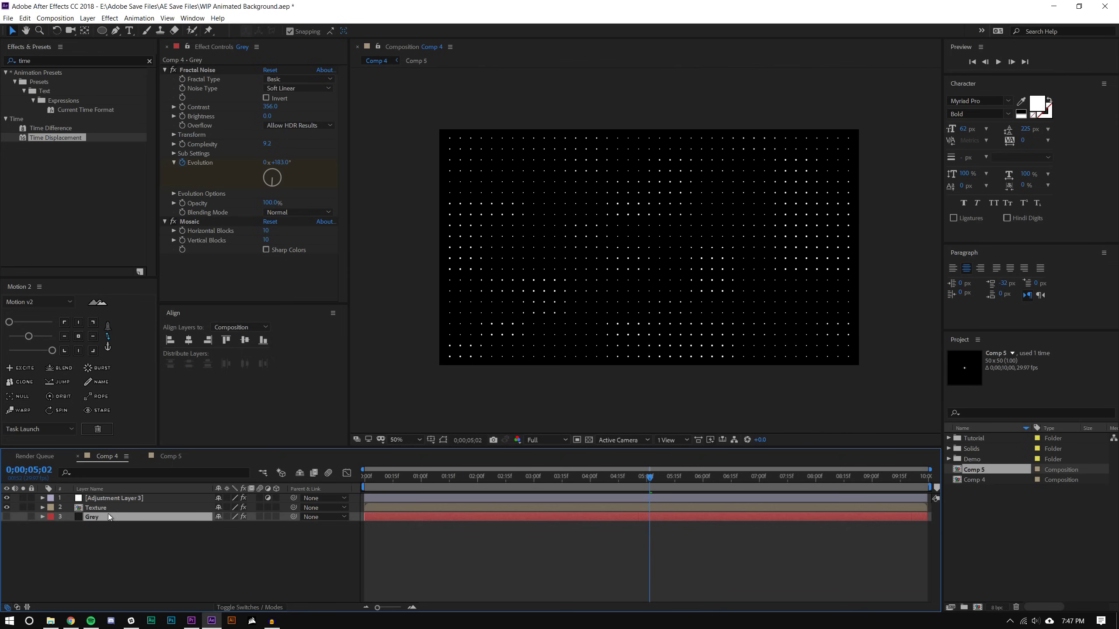
{"action": "left_click", "coordinate": [157, 535]}
{"action": "scroll", "coordinate": [628, 272], "scroll_direction": "up", "scroll_amount": 2}
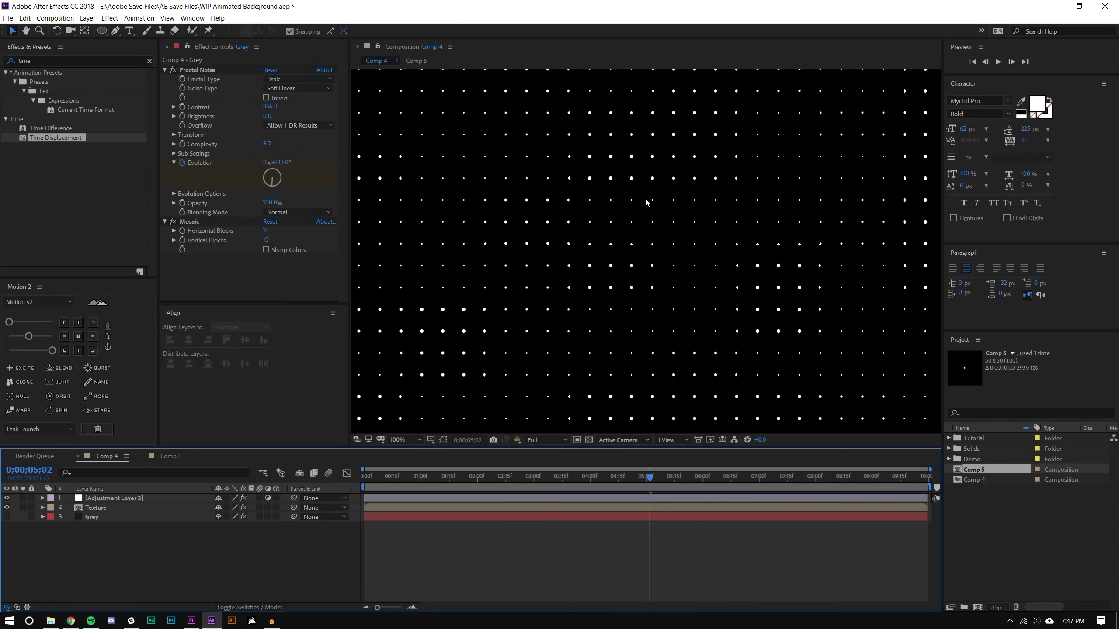
{"action": "scroll", "coordinate": [630, 265], "scroll_direction": "up", "scroll_amount": 3}
{"action": "scroll", "coordinate": [636, 269], "scroll_direction": "down", "scroll_amount": 4}
{"action": "scroll", "coordinate": [646, 261], "scroll_direction": "up", "scroll_amount": 5}
{"action": "scroll", "coordinate": [585, 309], "scroll_direction": "down", "scroll_amount": 4}
{"action": "scroll", "coordinate": [581, 311], "scroll_direction": "down", "scroll_amount": 1}
{"action": "left_click", "coordinate": [6, 517]}
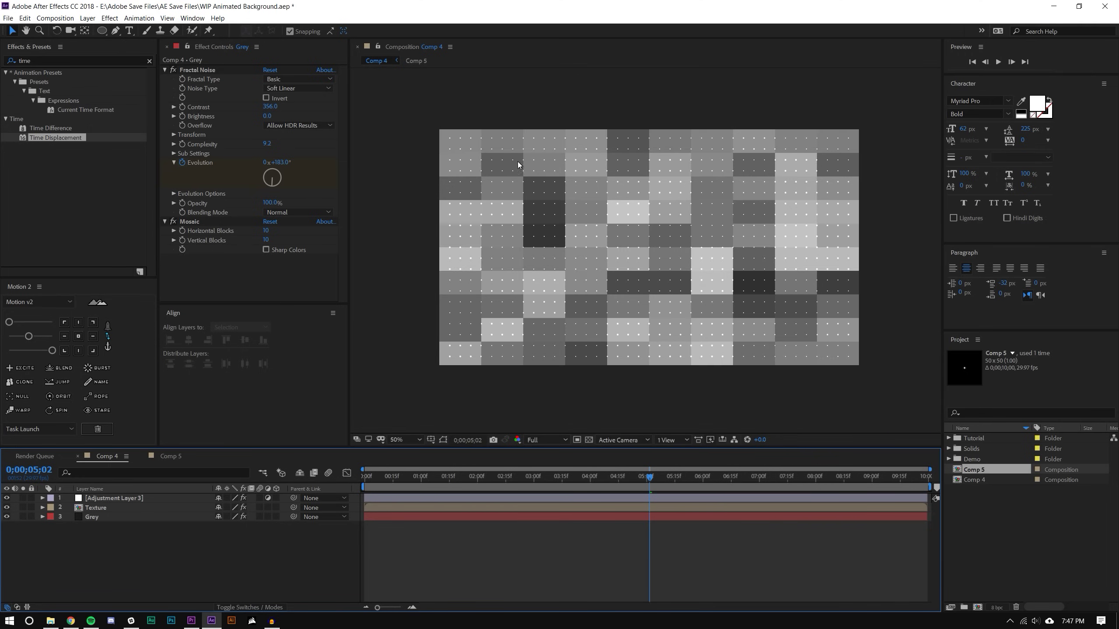
{"action": "scroll", "coordinate": [544, 152], "scroll_direction": "up", "scroll_amount": 1}
{"action": "left_click_drag", "start_coordinate": [544, 153], "coordinate": [827, 296]}
{"action": "scroll", "coordinate": [660, 269], "scroll_direction": "down", "scroll_amount": 1}
{"action": "left_click_drag", "start_coordinate": [707, 205], "coordinate": [549, 216]}
{"action": "key", "text": "v"}
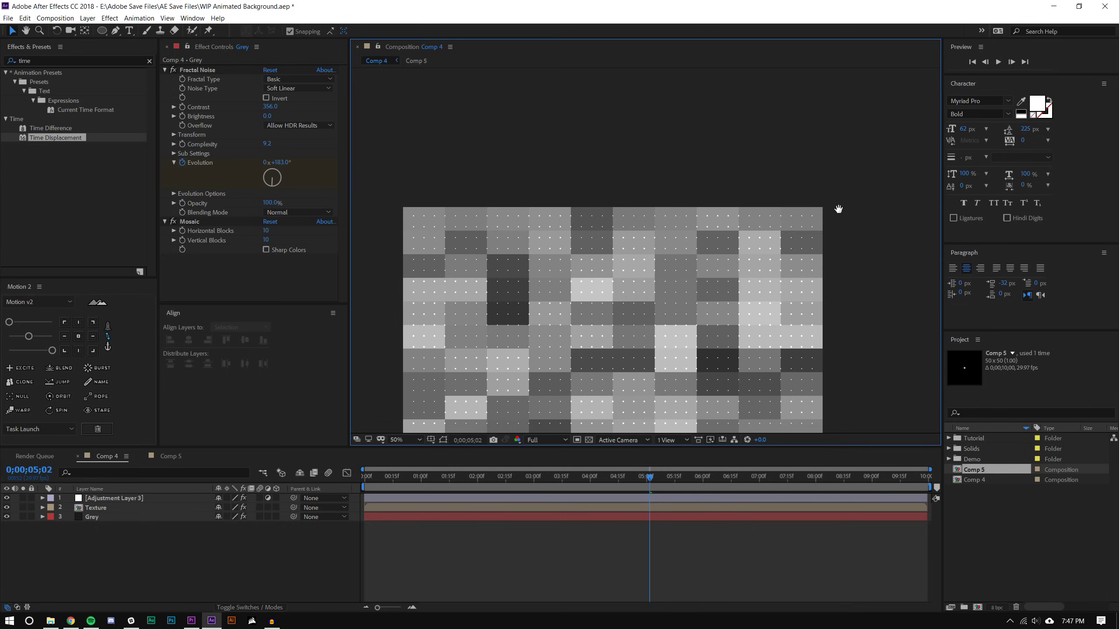
{"action": "left_click_drag", "start_coordinate": [836, 214], "coordinate": [832, 171]}
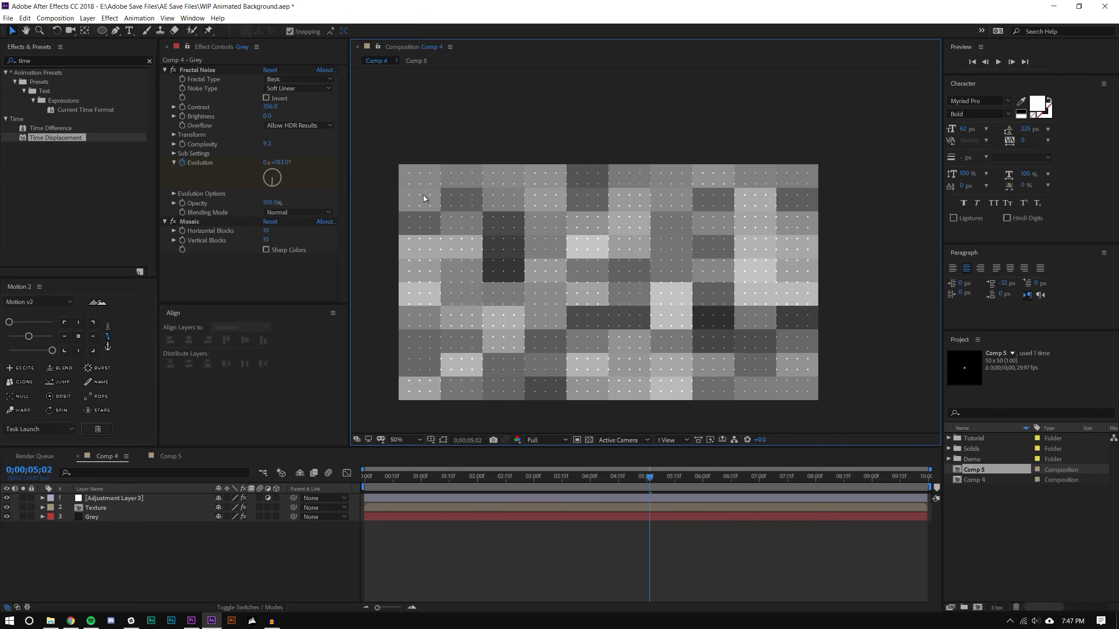
Set Grey's Mosaic to 39 horizontal and 21 vertical blocks, hiding the adjustment effect.
{"action": "mouse_move", "coordinate": [266, 230]}
{"action": "left_mouse_down"}
{"action": "mouse_move", "coordinate": [278, 230]}
{"action": "mouse_move", "coordinate": [271, 240]}
{"action": "left_mouse_up"}
{"action": "left_click", "coordinate": [6, 498]}
{"action": "scroll", "coordinate": [655, 203], "scroll_direction": "up", "scroll_amount": 2}
{"action": "scroll", "coordinate": [655, 203], "scroll_direction": "down", "scroll_amount": 2}
{"action": "left_click_drag", "start_coordinate": [686, 145], "coordinate": [783, 144]}
{"action": "key", "text": "v"}
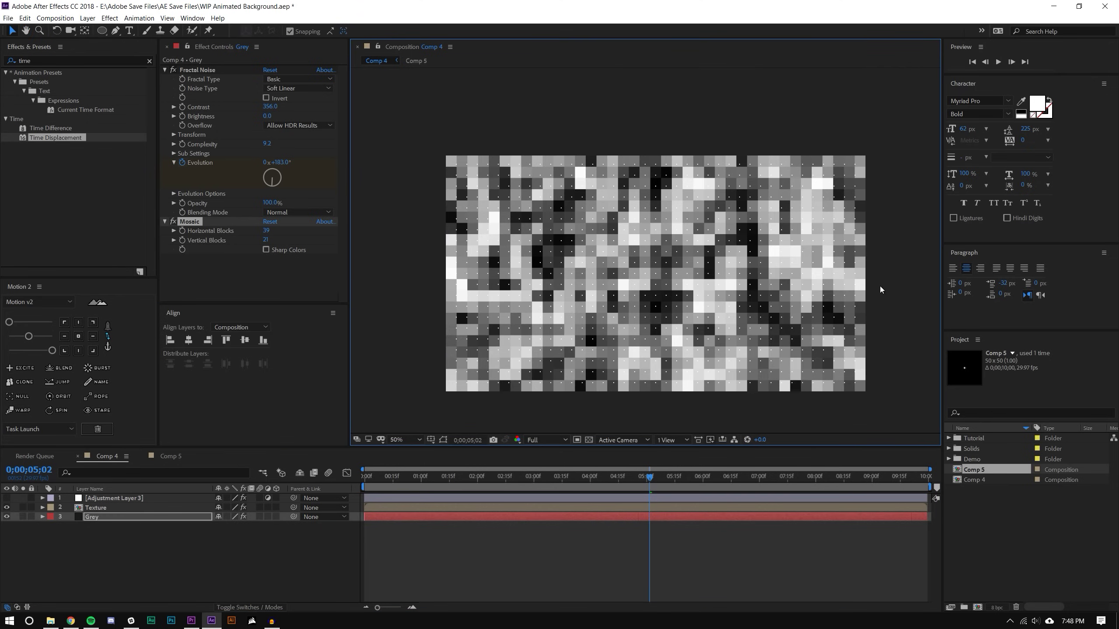
Shrink the Grey layer's Scale to 97.3%.
{"action": "key", "text": "s"}
{"action": "left_click_drag", "start_coordinate": [246, 527], "coordinate": [236, 526]}
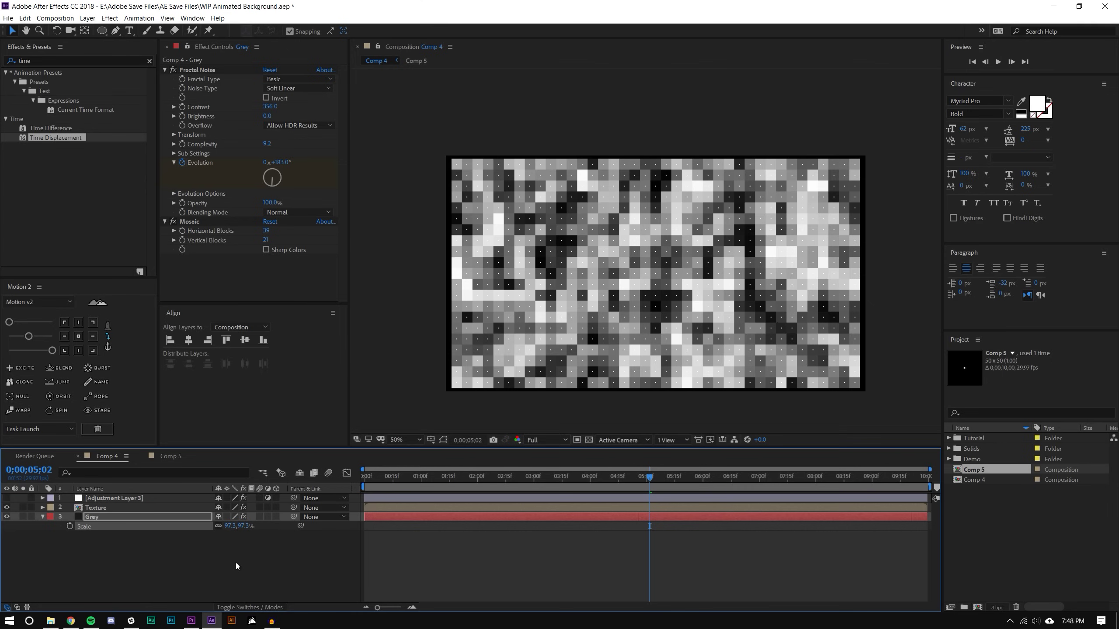
{"action": "left_click", "coordinate": [90, 18]}
Create a new dark gray solid and place it below the Grey layer.
{"action": "mouse_move", "coordinate": [97, 30]}
{"action": "left_click", "coordinate": [281, 40]}
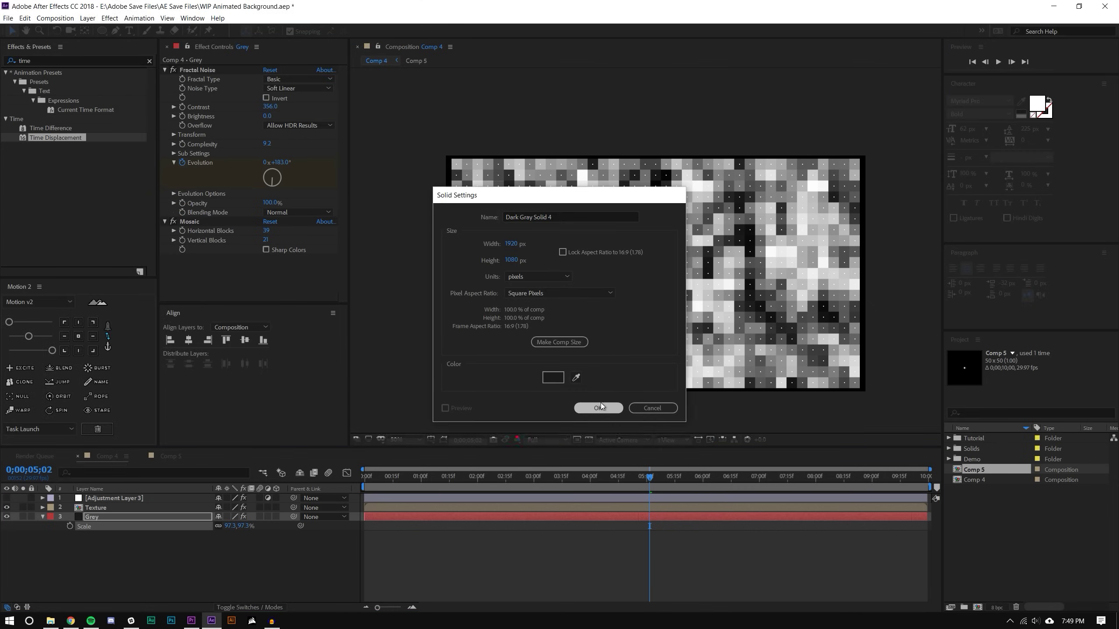
{"action": "left_click", "coordinate": [598, 408]}
{"action": "left_click_drag", "start_coordinate": [106, 512], "coordinate": [112, 542]}
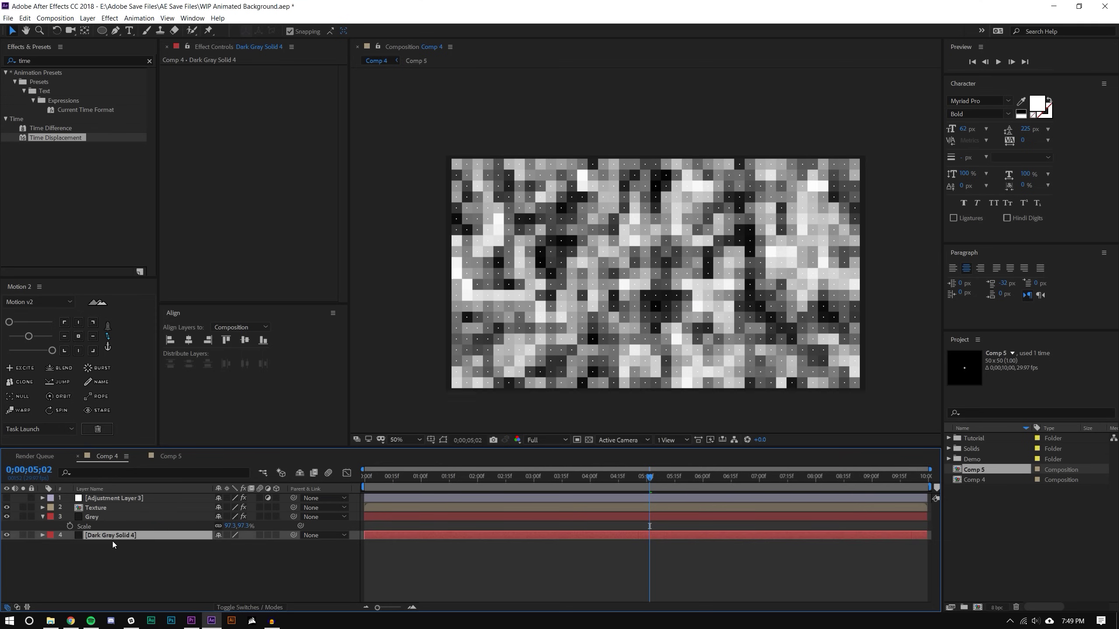
Pre-compose Grey and the dark solid into a precomp named 'Grid'.
{"action": "left_click", "coordinate": [109, 518]}
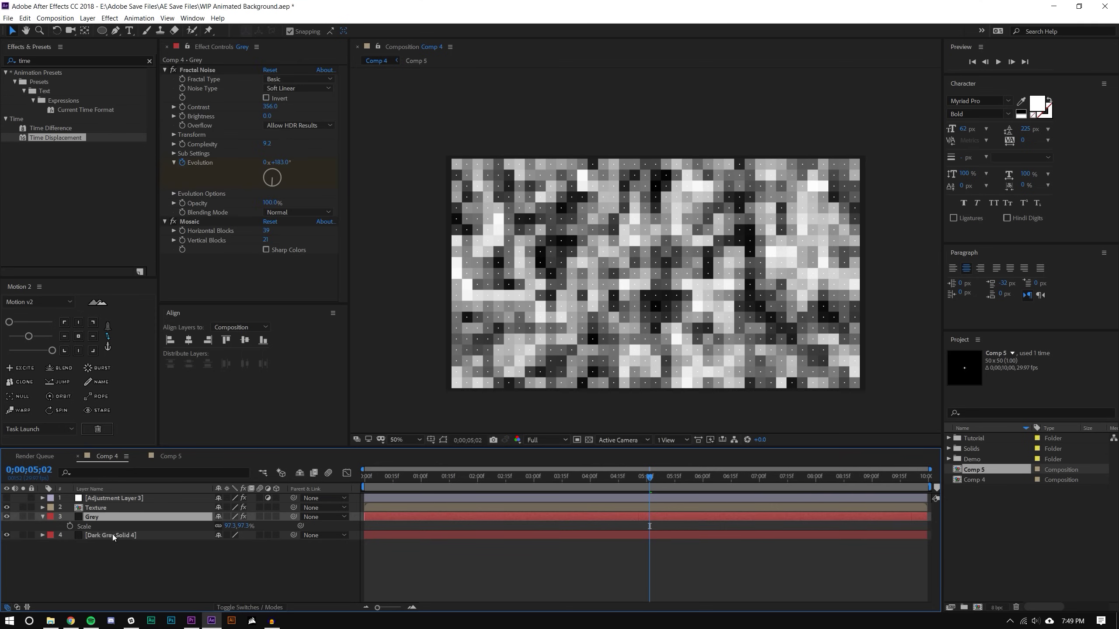
{"action": "left_click", "coordinate": [112, 535], "text": "ctrl"}
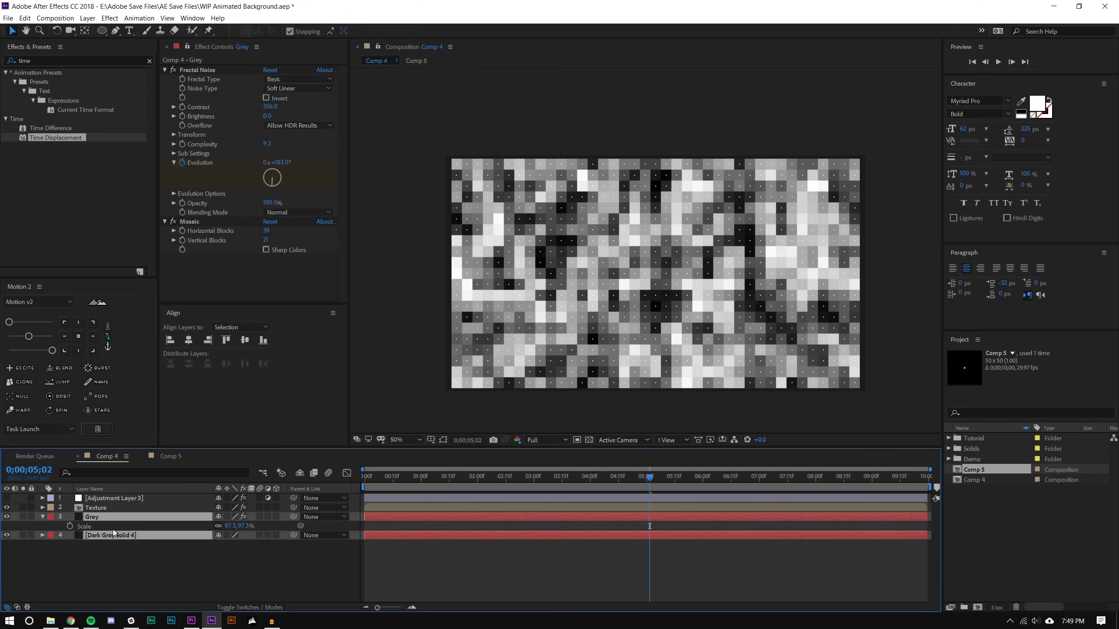
{"action": "key", "text": "ctrl+shift+c"}
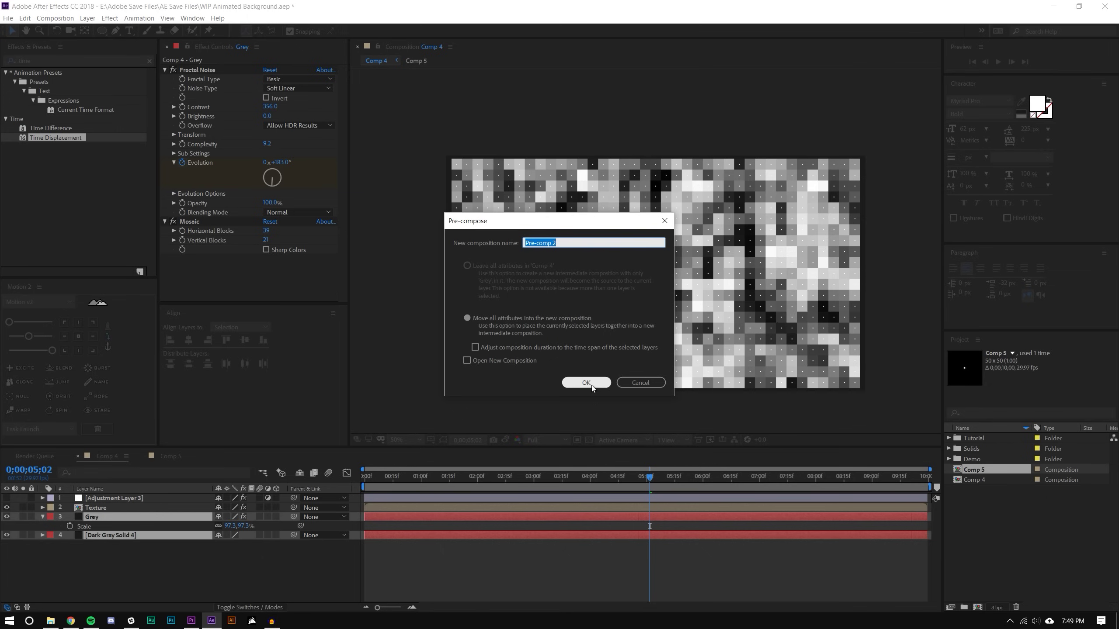
{"action": "type", "text": "Grid"}
{"action": "left_click", "coordinate": [586, 382]}
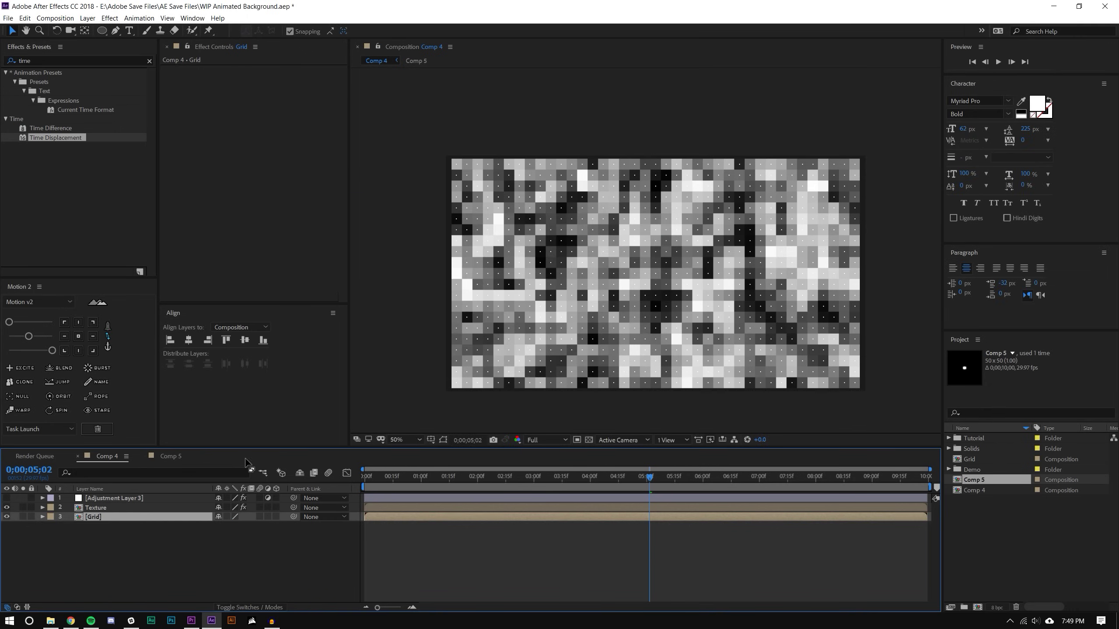
Set Adjustment Layer 3's displacement layer to Grid, hide Grid, and preview from the start.
{"action": "left_click", "coordinate": [100, 499]}
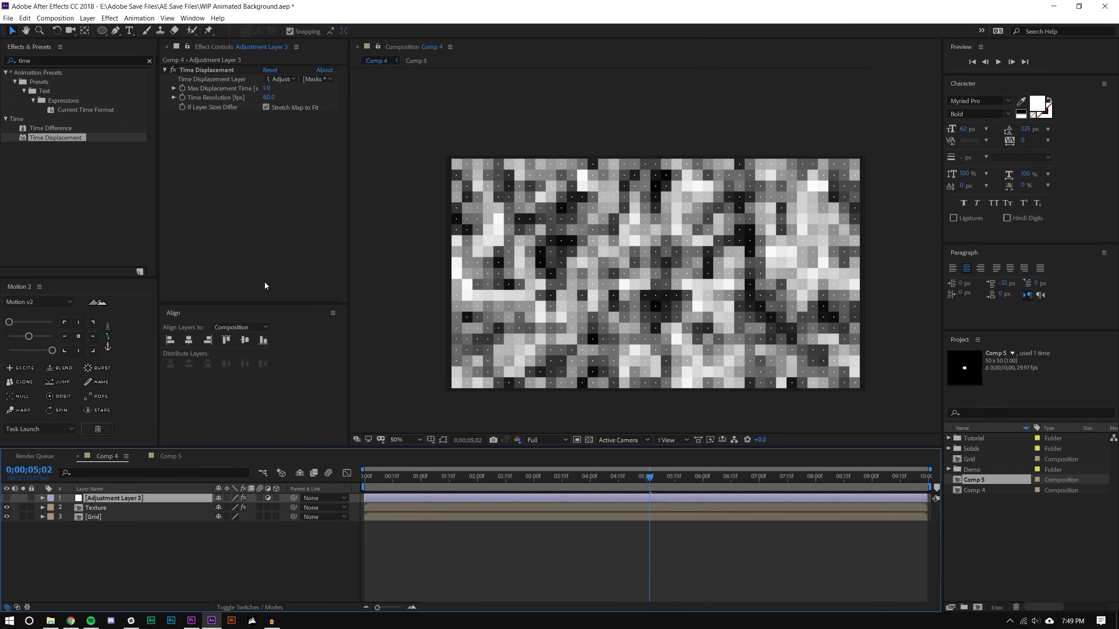
{"action": "left_click", "coordinate": [280, 79]}
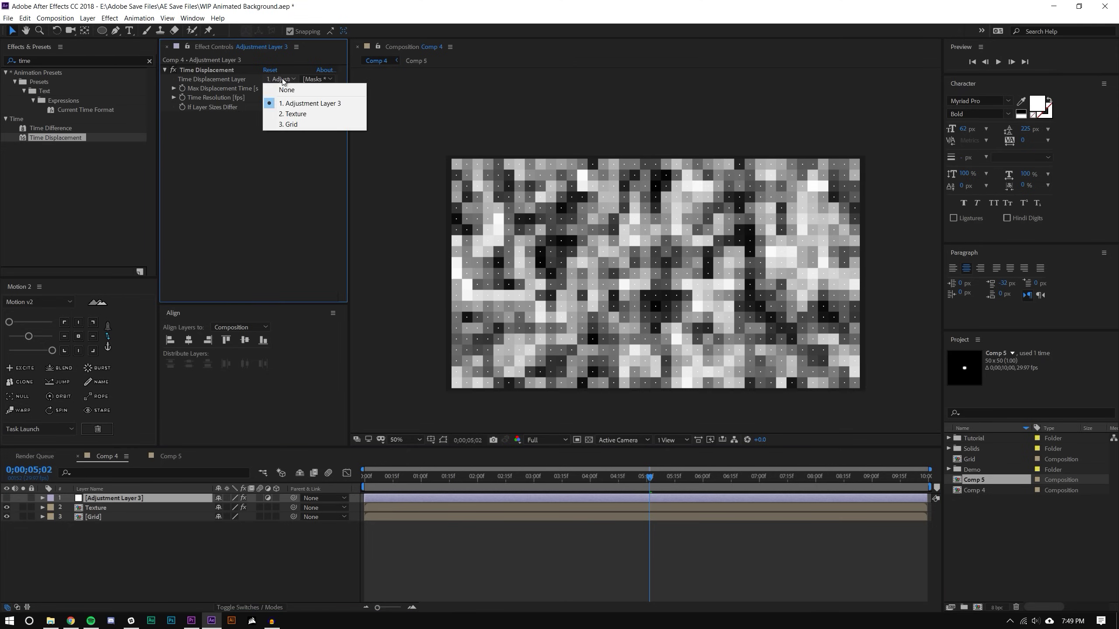
{"action": "left_click", "coordinate": [280, 125]}
{"action": "left_click", "coordinate": [7, 517]}
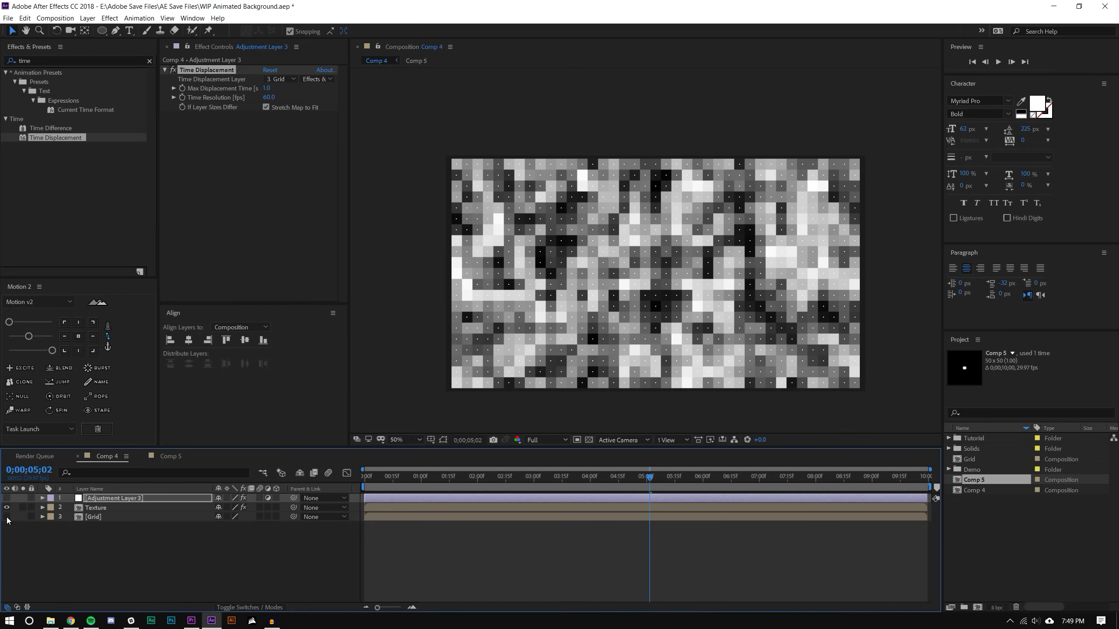
{"action": "left_click", "coordinate": [115, 558]}
{"action": "left_click", "coordinate": [382, 476]}
{"action": "key", "text": "space"}
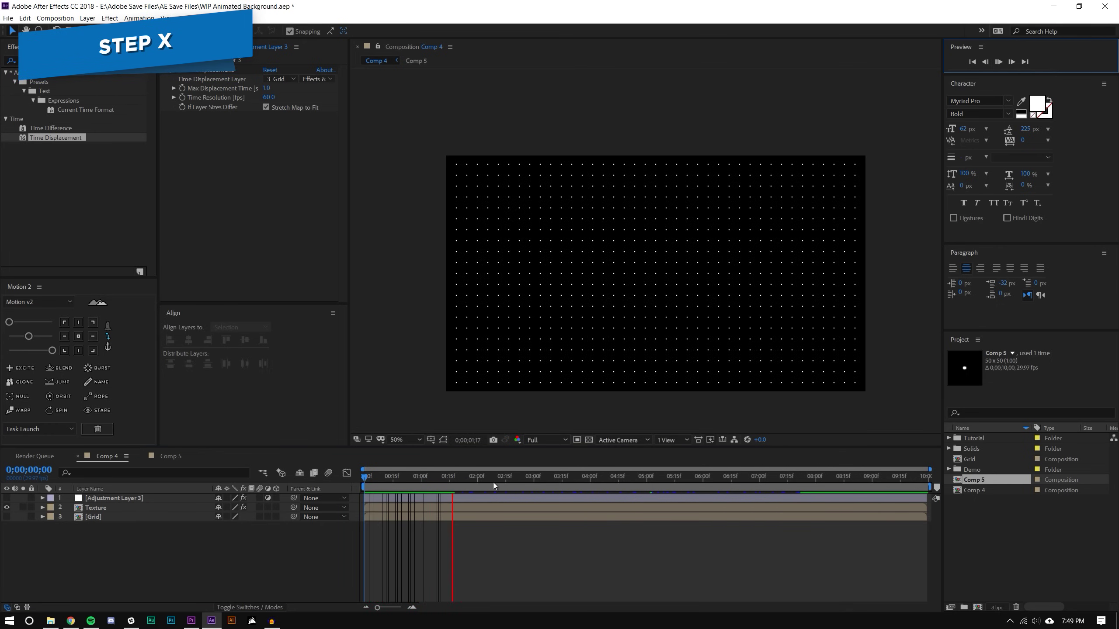
Stop the preview near the start and inspect the Grid layer and Adjustment Layer 3.
{"action": "left_click", "coordinate": [400, 477]}
{"action": "left_click", "coordinate": [398, 476]}
{"action": "left_click", "coordinate": [122, 520]}
{"action": "left_click", "coordinate": [112, 498]}
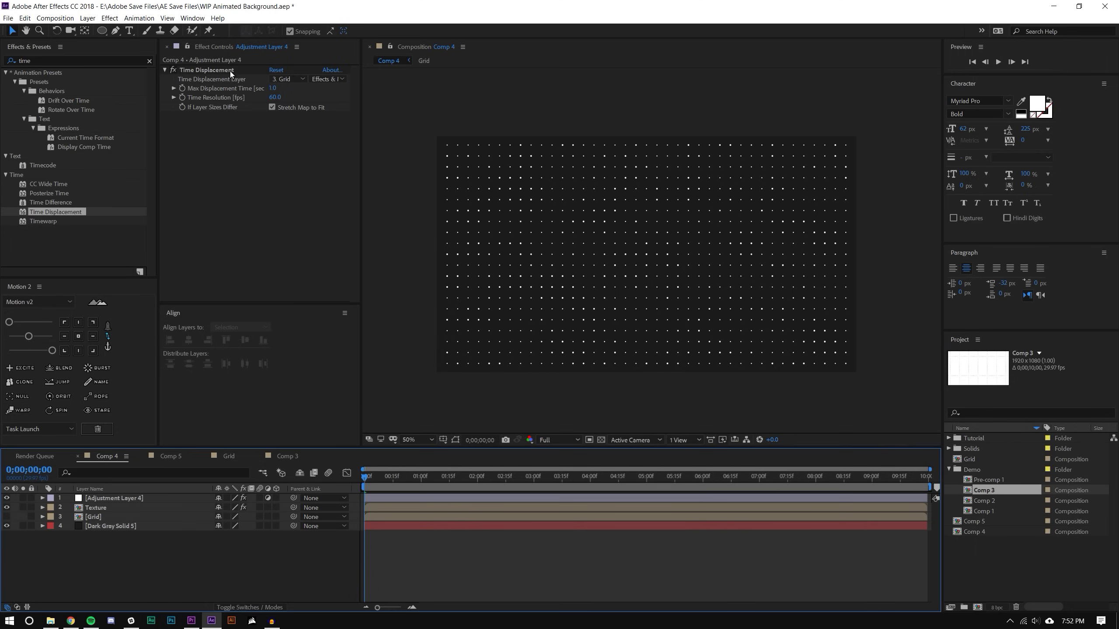
Delete Adjustment Layer 4 and add a fresh adjustment layer with Time Displacement.
{"action": "left_click", "coordinate": [118, 498]}
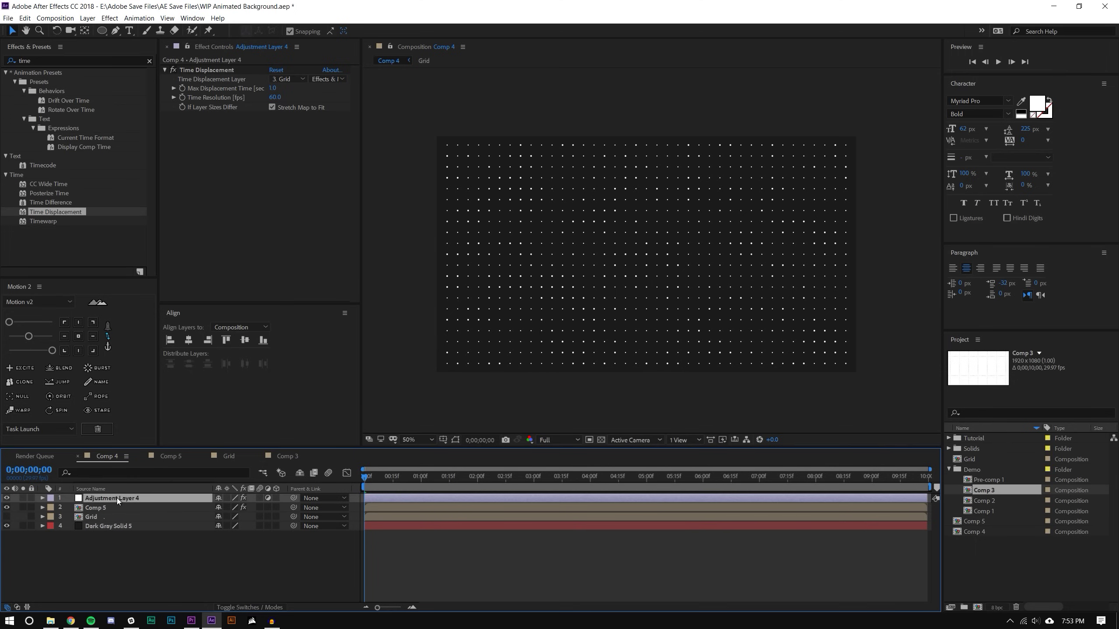
{"action": "key", "text": "Delete"}
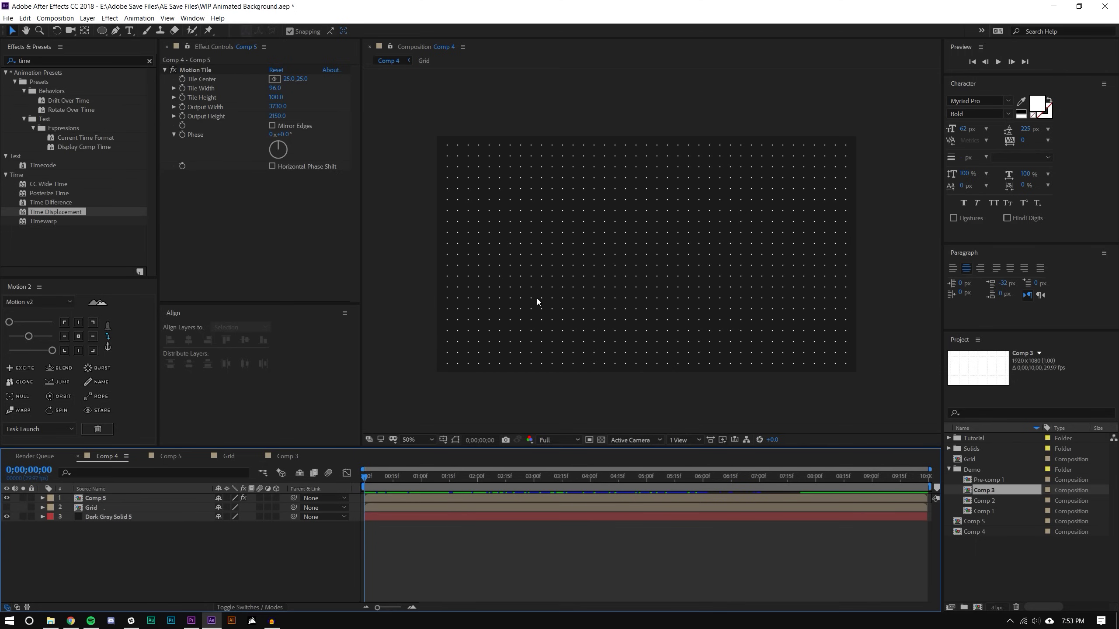
{"action": "left_click", "coordinate": [87, 18]}
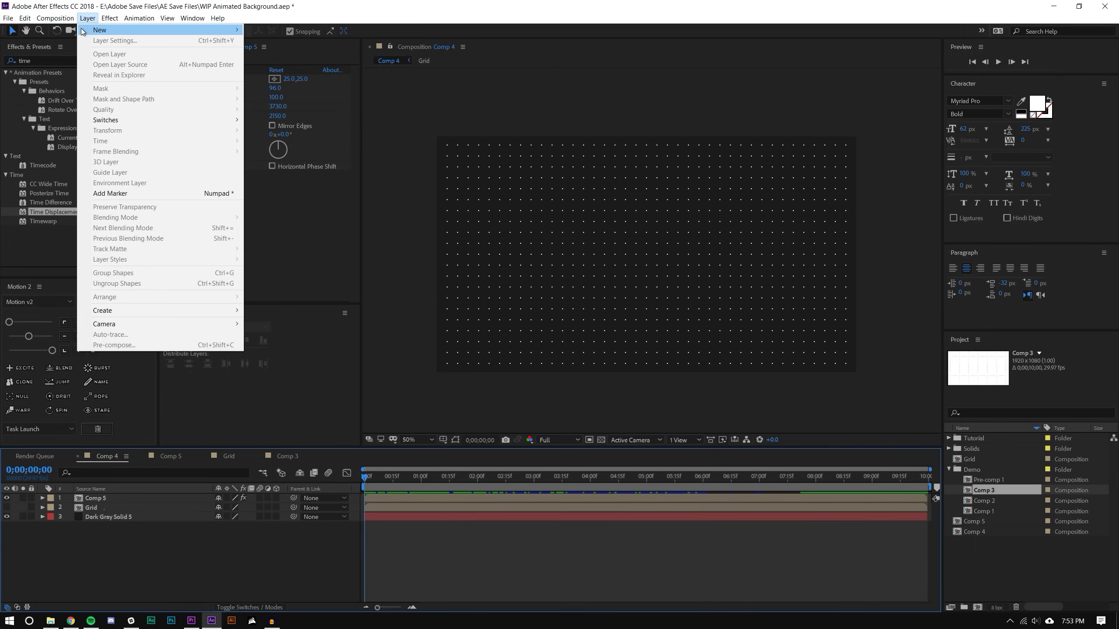
{"action": "mouse_move", "coordinate": [159, 30]}
{"action": "left_click", "coordinate": [280, 93]}
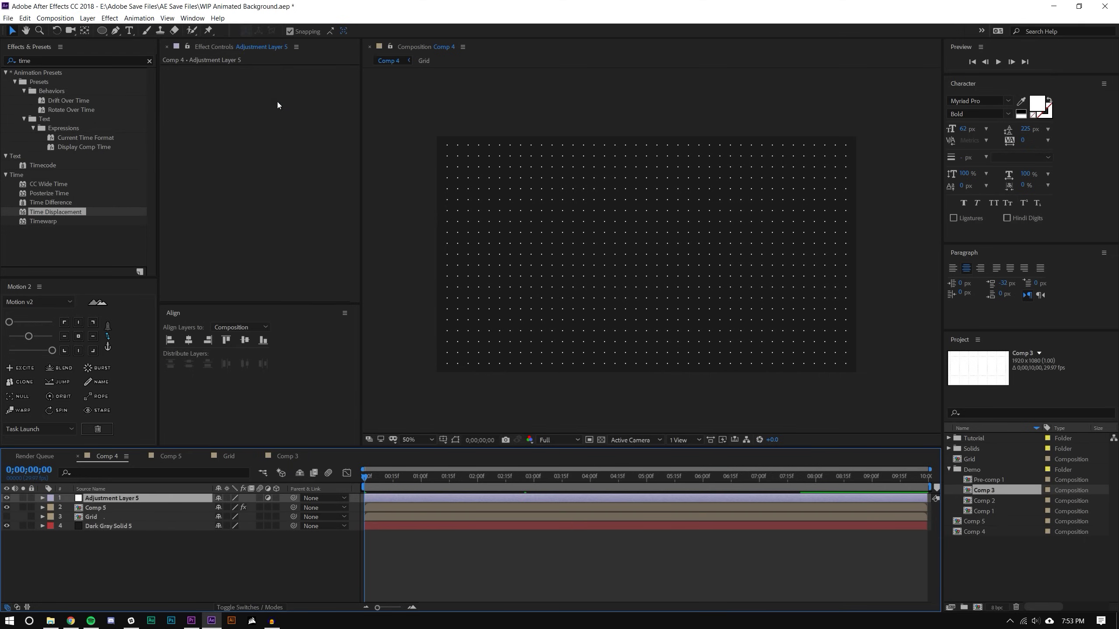
{"action": "left_click_drag", "start_coordinate": [38, 215], "coordinate": [169, 499]}
Set the Time Displacement layer to Grid with Source as the map source.
{"action": "left_click", "coordinate": [286, 81]}
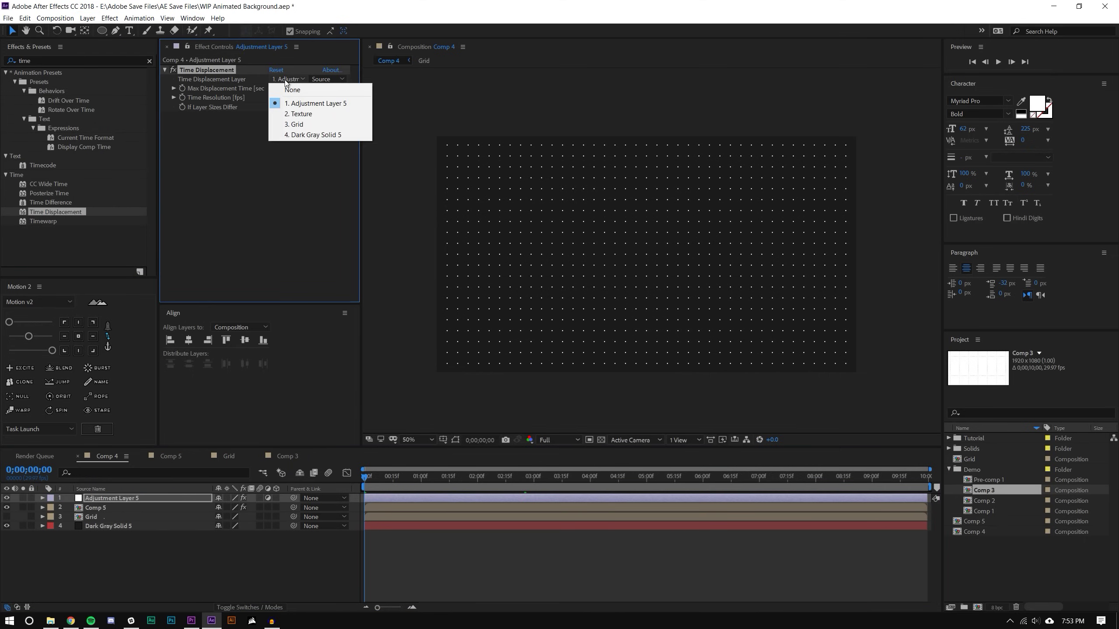
{"action": "left_click", "coordinate": [295, 124]}
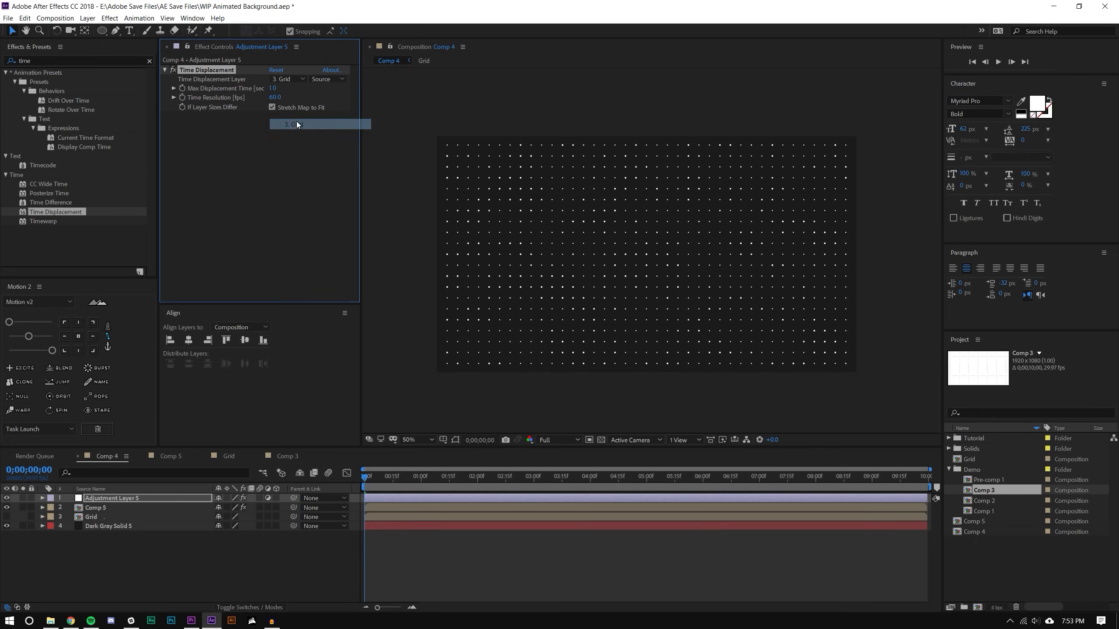
{"action": "left_click", "coordinate": [326, 80]}
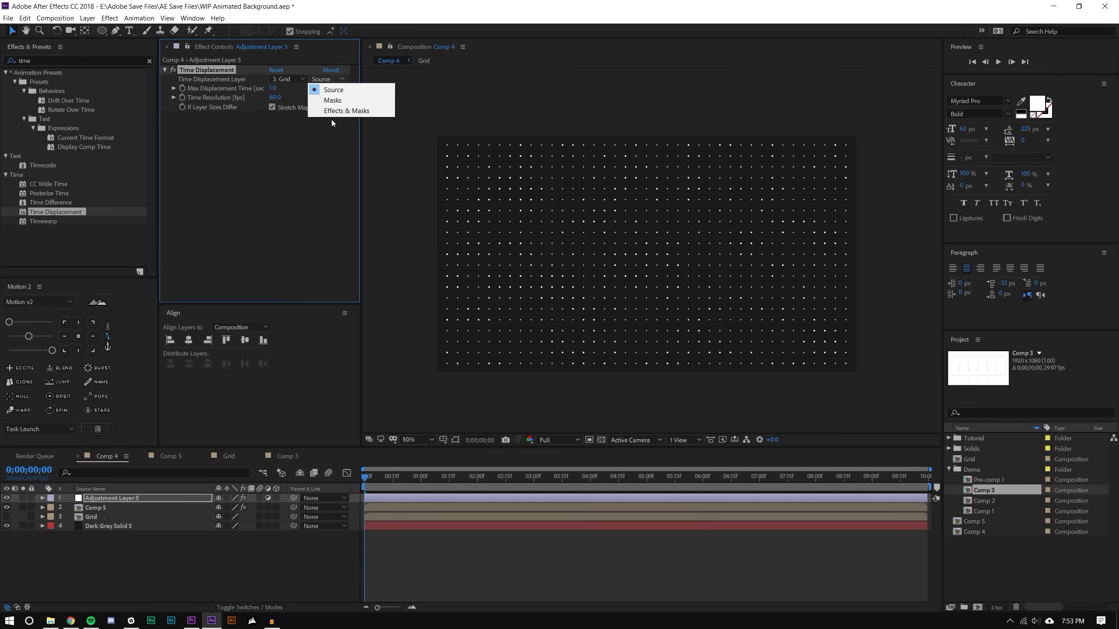
{"action": "left_click", "coordinate": [333, 112]}
{"action": "left_click", "coordinate": [343, 79]}
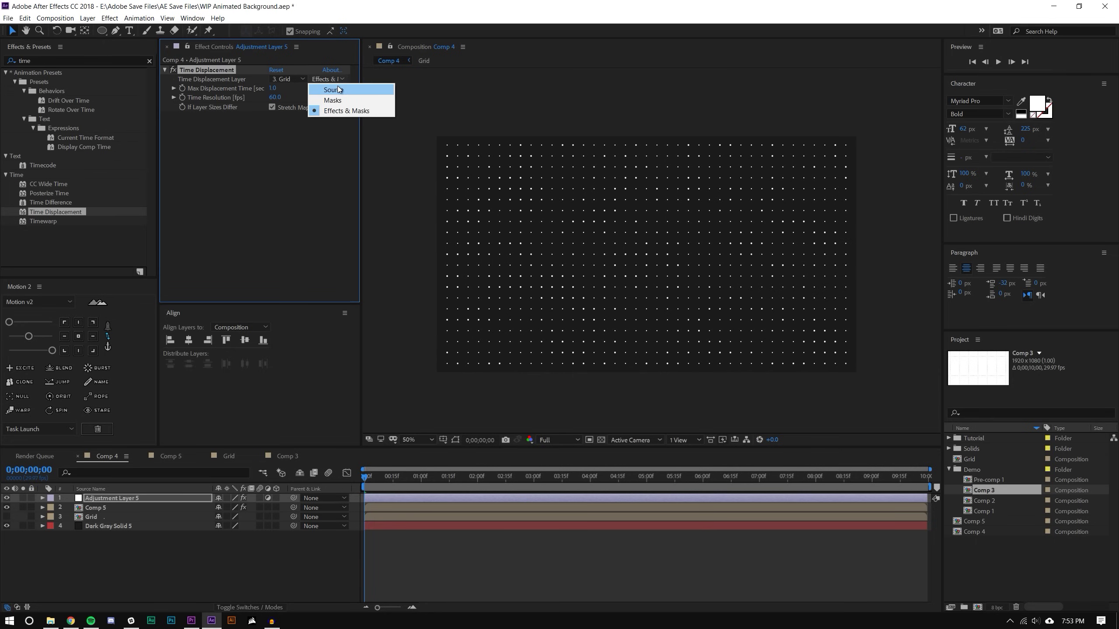
{"action": "left_click", "coordinate": [338, 90]}
{"action": "left_click", "coordinate": [507, 574]}
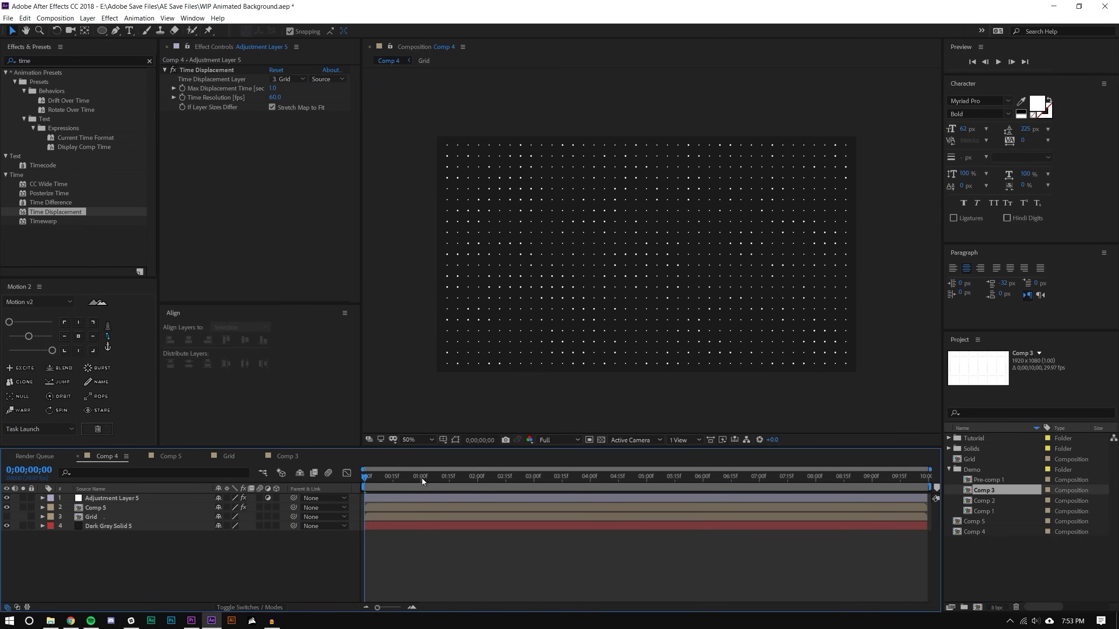
{"action": "scroll", "coordinate": [647, 186], "scroll_direction": "up", "scroll_amount": 2}
{"action": "scroll", "coordinate": [701, 299], "scroll_direction": "down", "scroll_amount": 4}
{"action": "scroll", "coordinate": [769, 311], "scroll_direction": "up", "scroll_amount": 2}
{"action": "left_click", "coordinate": [999, 62]}
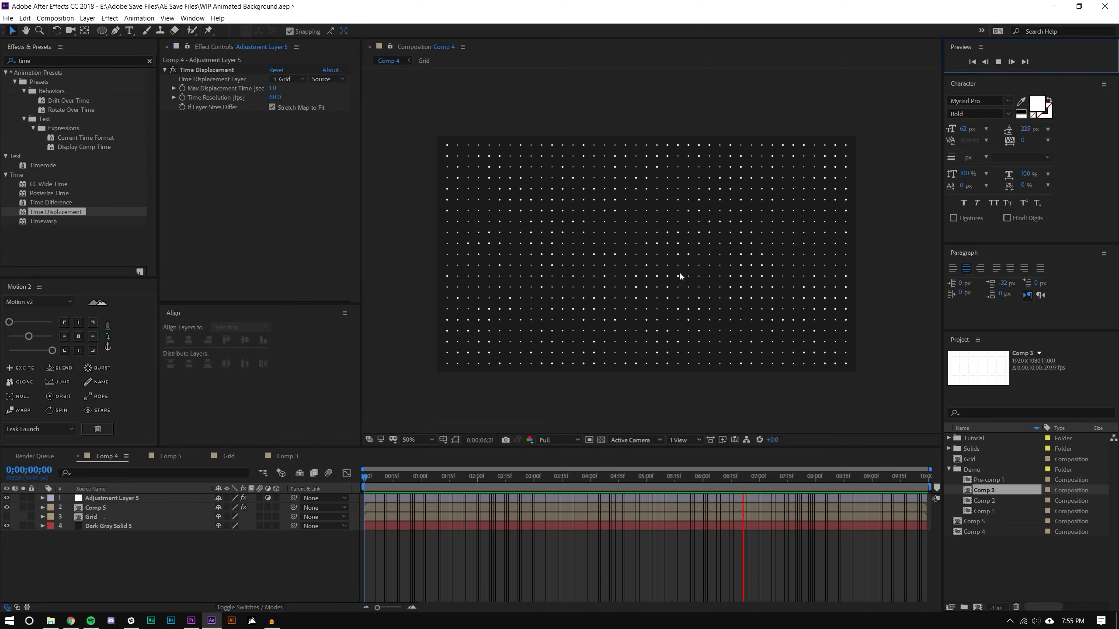
{"action": "left_click", "coordinate": [328, 477]}
{"action": "key", "text": "End"}
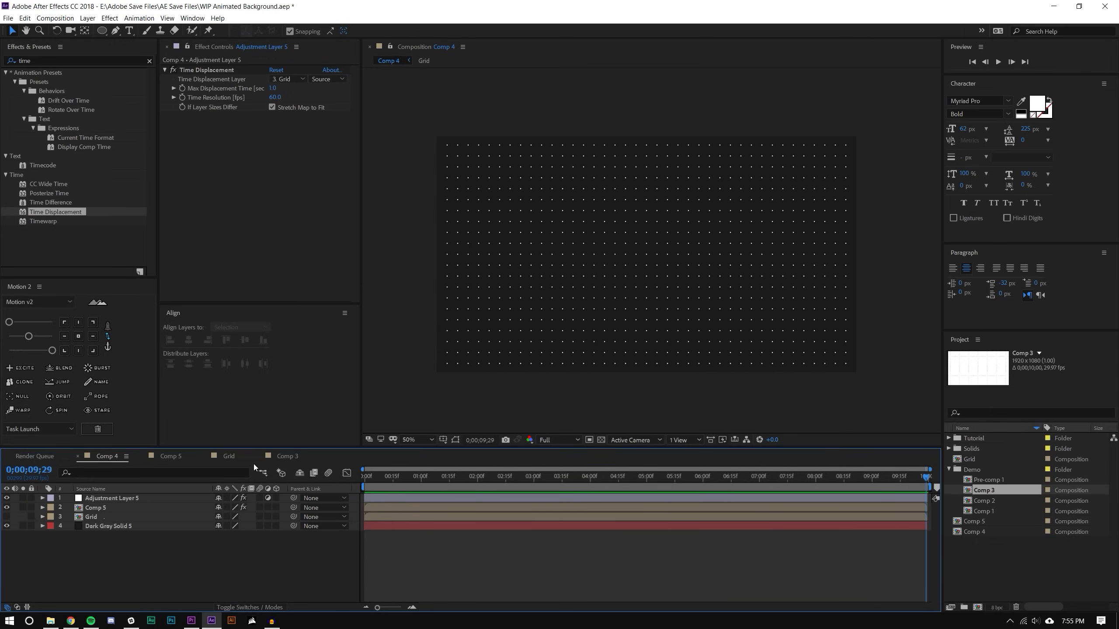
{"action": "left_click", "coordinate": [258, 456]}
In Comp 5, drag Shape Layer 1's Scale keyframes later in time.
{"action": "left_click", "coordinate": [180, 457]}
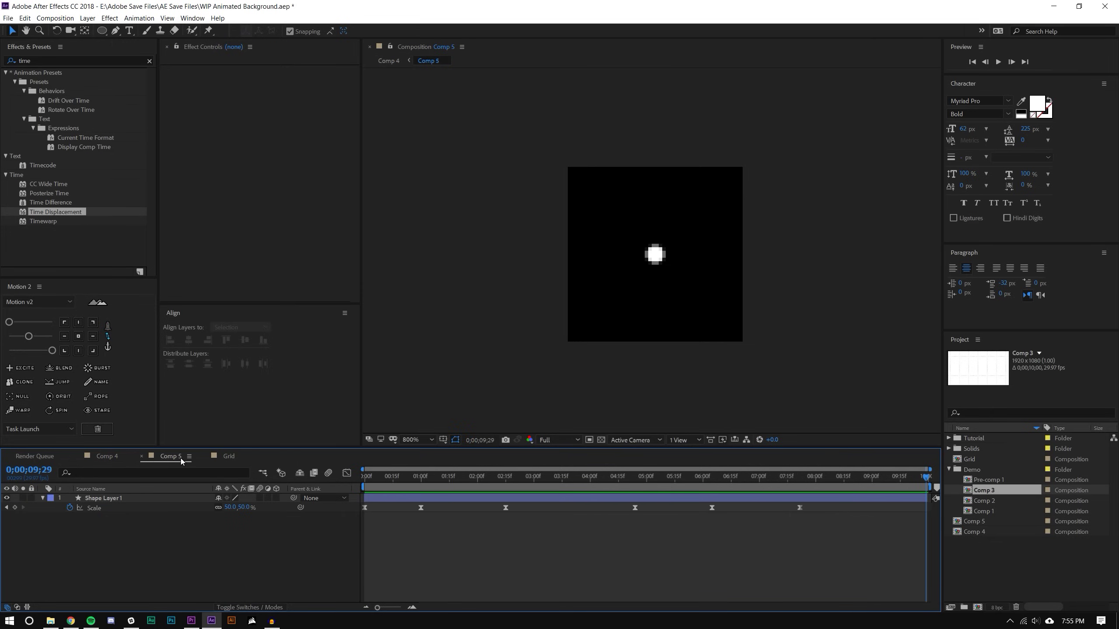
{"action": "left_click_drag", "start_coordinate": [557, 533], "coordinate": [358, 502]}
{"action": "left_click_drag", "start_coordinate": [506, 509], "coordinate": [596, 508]}
{"action": "mouse_move", "coordinate": [823, 528]}
{"action": "left_mouse_down"}
{"action": "mouse_move", "coordinate": [580, 500]}
{"action": "mouse_move", "coordinate": [803, 515]}
{"action": "left_mouse_up"}
{"action": "left_click_drag", "start_coordinate": [713, 510], "coordinate": [784, 501]}
{"action": "left_click_drag", "start_coordinate": [618, 509], "coordinate": [413, 510]}
{"action": "left_click", "coordinate": [413, 510]}
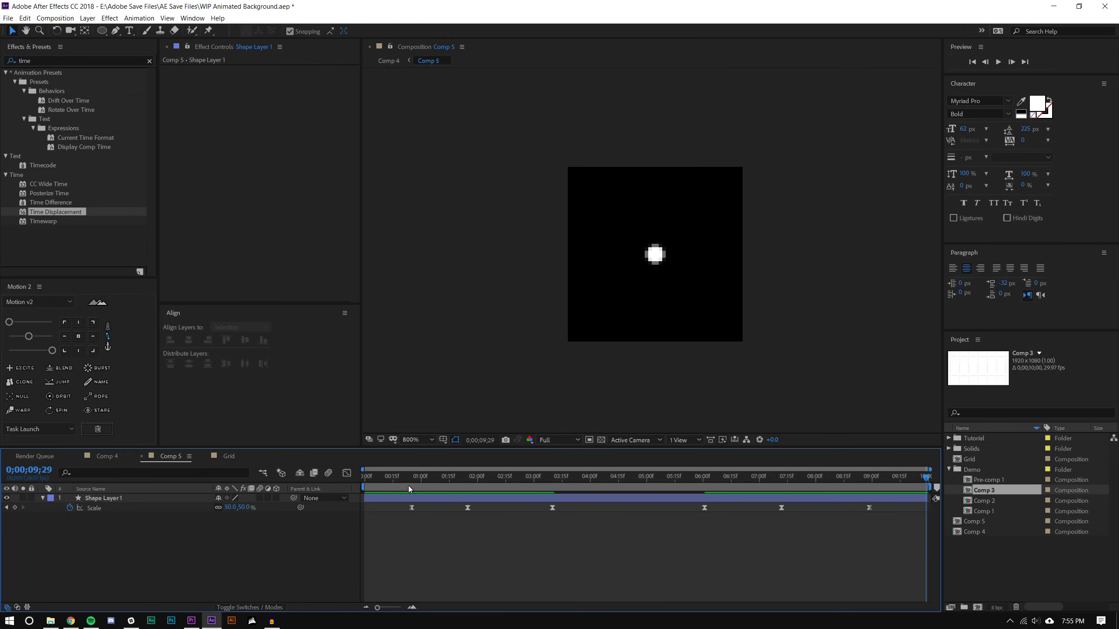
Scrub to 0;00;02;22, then return to Comp 4 at its start.
{"action": "left_click_drag", "start_coordinate": [365, 476], "coordinate": [518, 475]}
{"action": "left_click", "coordinate": [107, 456]}
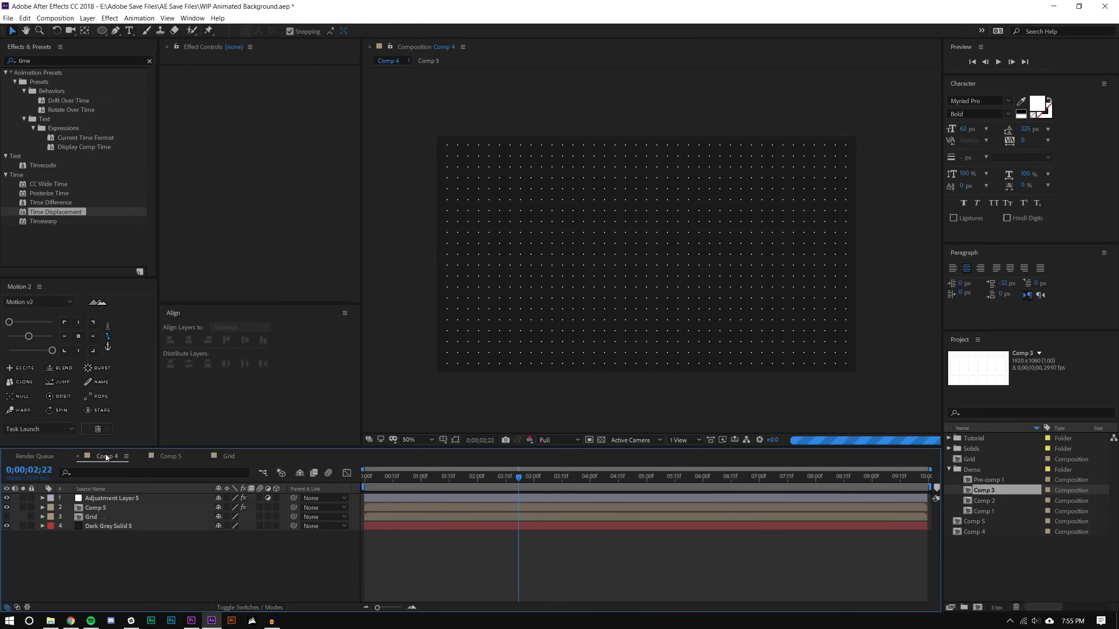
{"action": "left_click", "coordinate": [366, 476]}
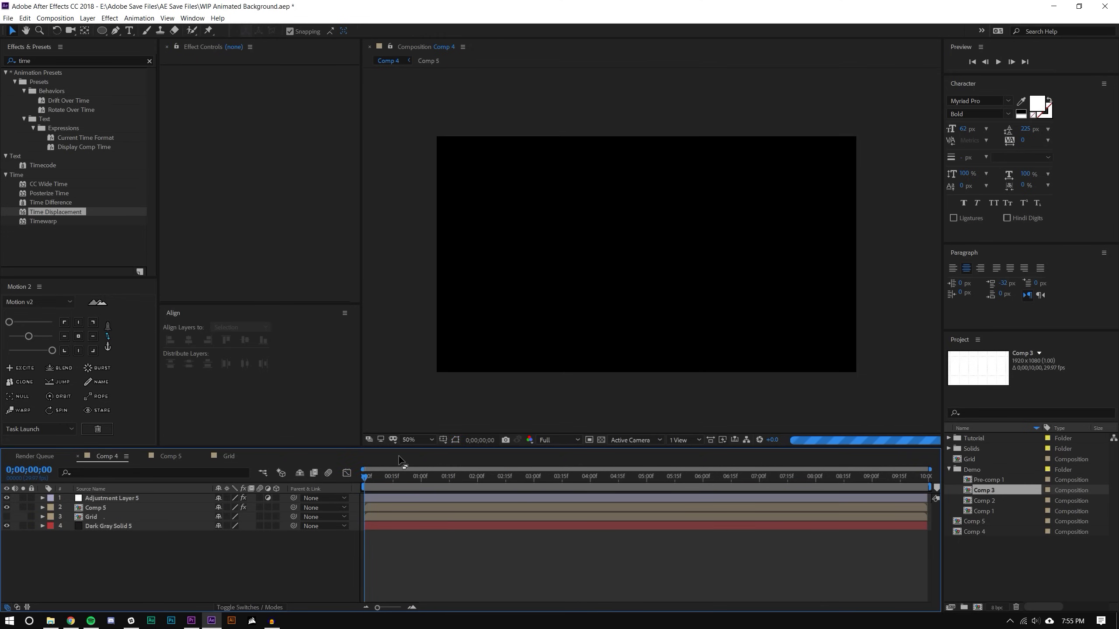
Scrub and preview Comp 4, stop at 0;00;02;19, and select Adjustment Layer 5.
{"action": "left_click_drag", "start_coordinate": [901, 471], "coordinate": [1061, 481]}
{"action": "left_click_drag", "start_coordinate": [849, 475], "coordinate": [365, 475]}
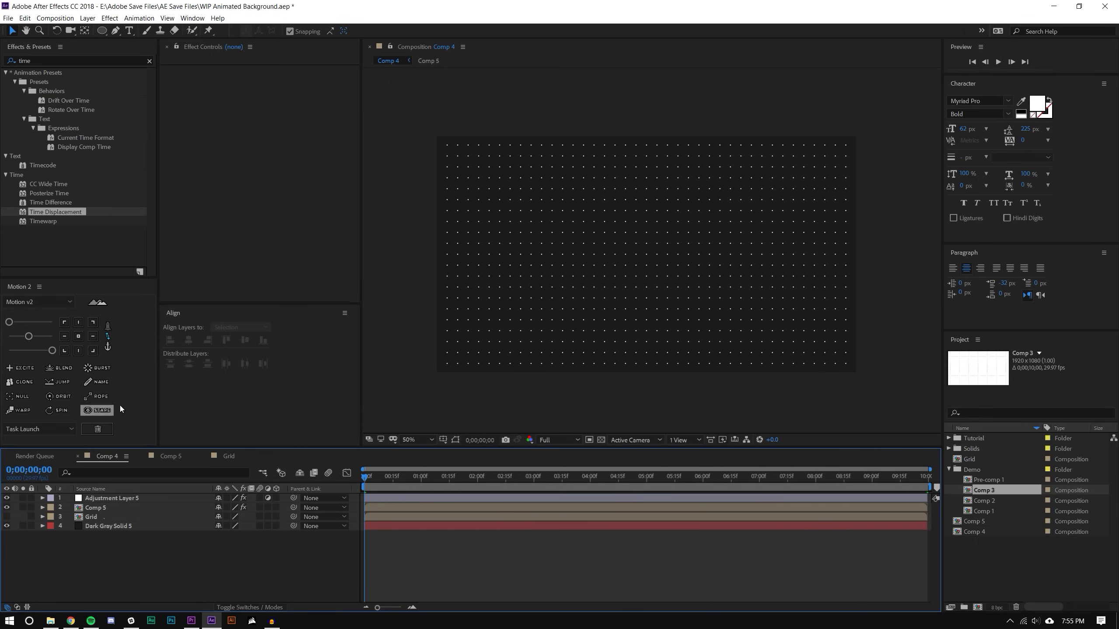
{"action": "left_click", "coordinate": [998, 62]}
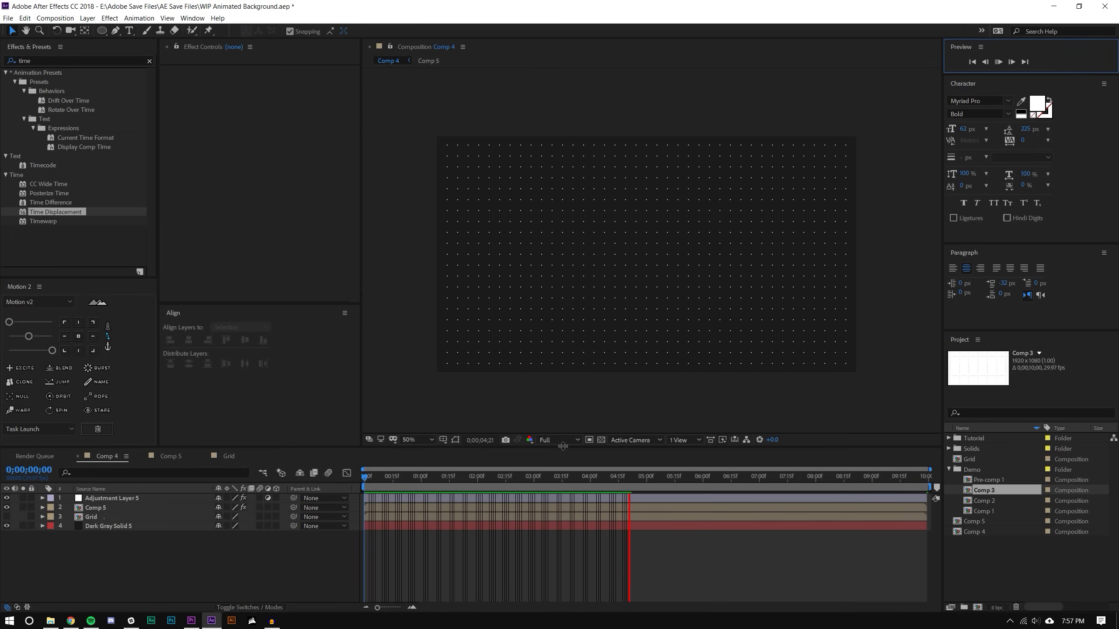
{"action": "scroll", "coordinate": [713, 323], "scroll_direction": "up", "scroll_amount": 2}
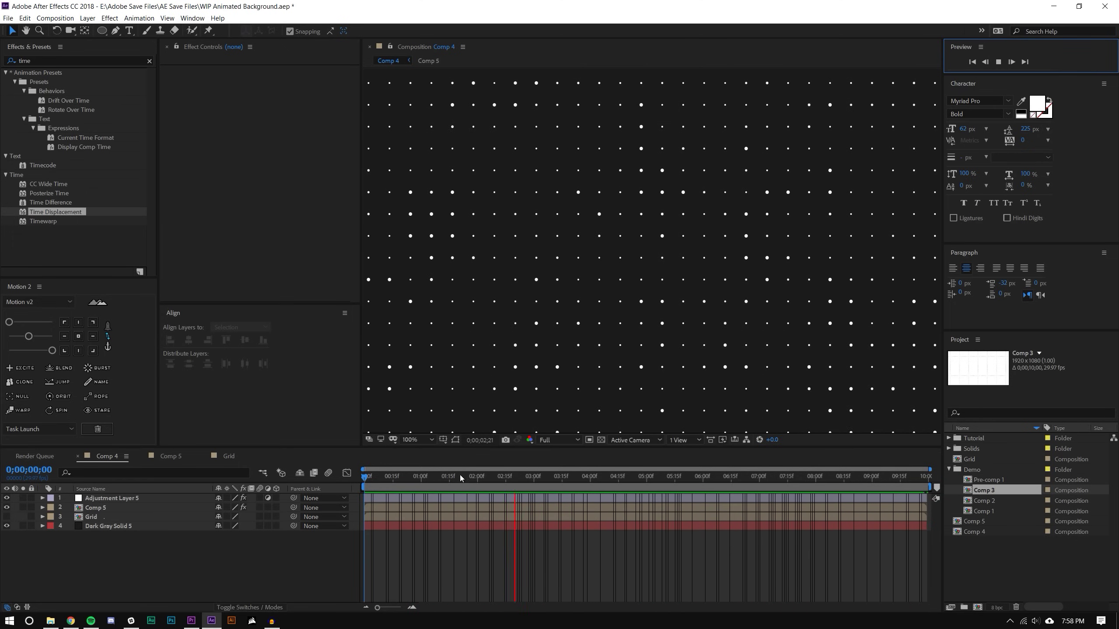
{"action": "left_click", "coordinate": [513, 476]}
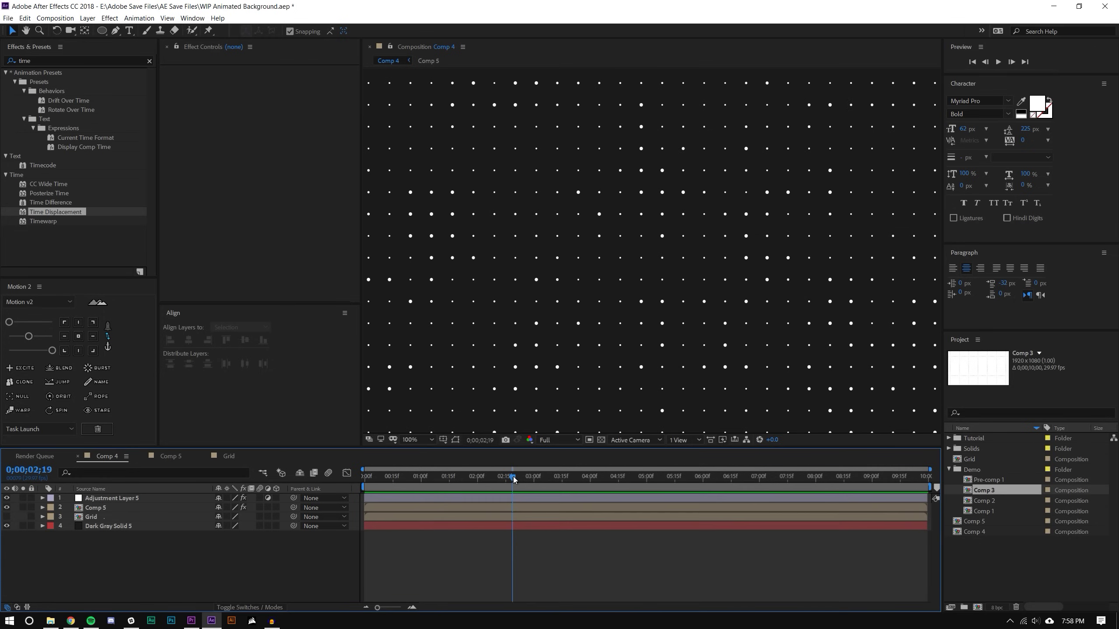
{"action": "left_click", "coordinate": [106, 496]}
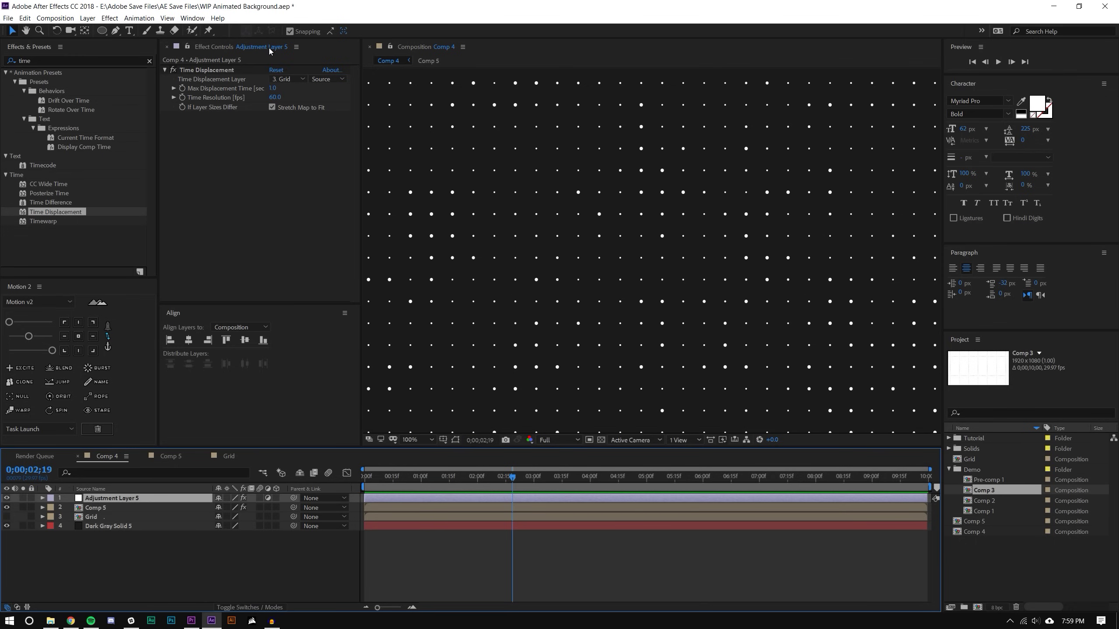
Set Time Displacement's Max Displacement Time to 2.0.
{"action": "left_click", "coordinate": [273, 88]}
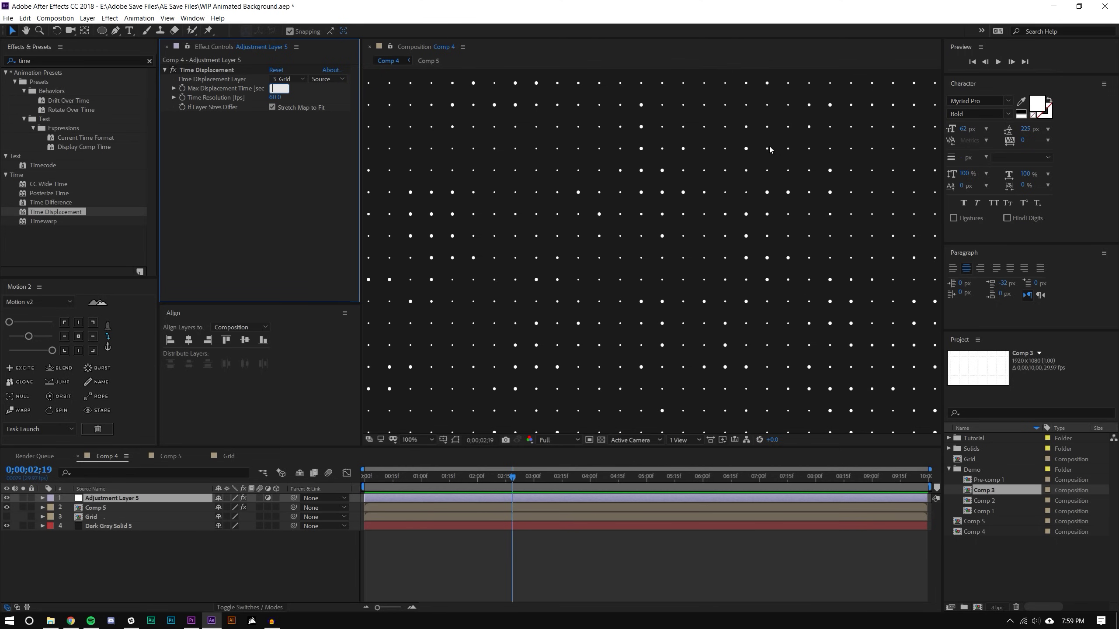
{"action": "type", "text": "2"}
{"action": "key", "text": "Return"}
{"action": "scroll", "coordinate": [762, 254], "scroll_direction": "down", "scroll_amount": 2}
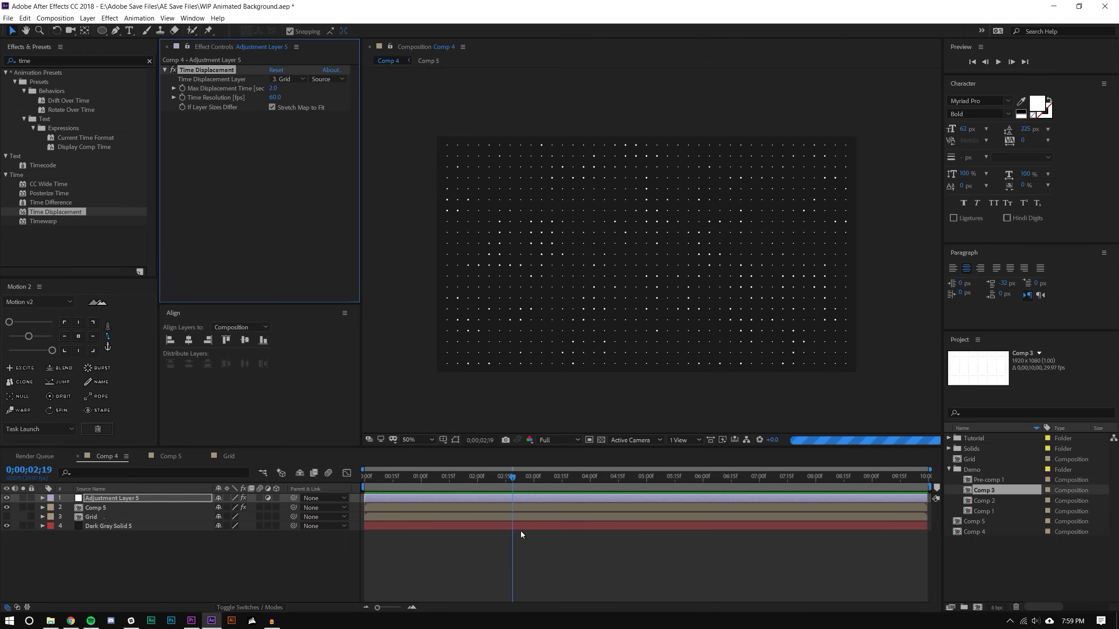
Scrub and preview Comp 4 at Quarter resolution.
{"action": "left_click_drag", "start_coordinate": [873, 482], "coordinate": [989, 479]}
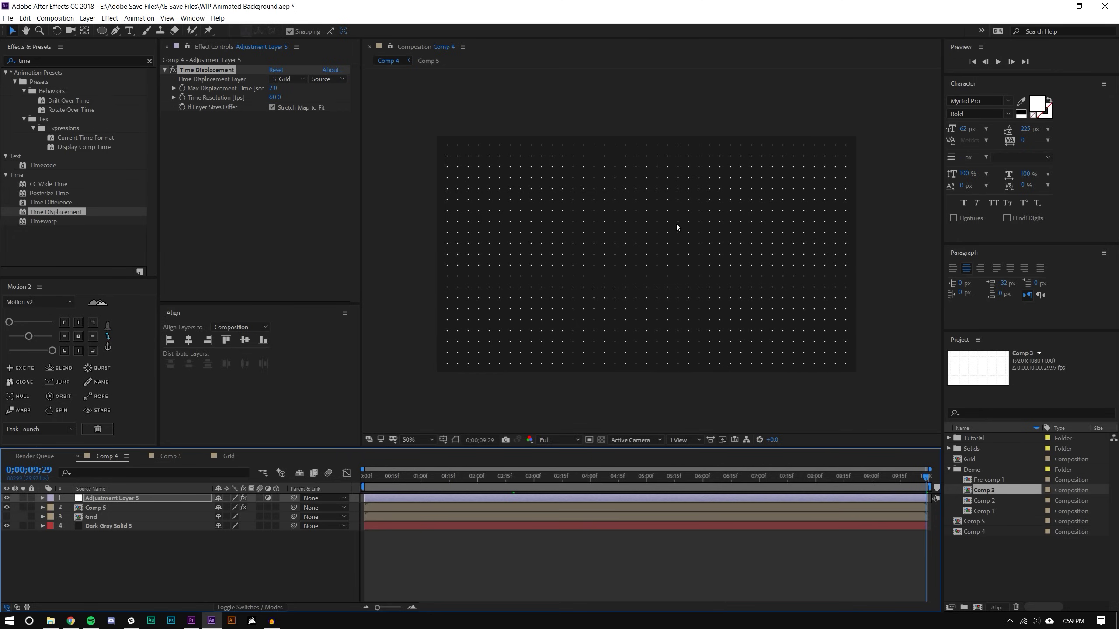
{"action": "left_click_drag", "start_coordinate": [551, 475], "coordinate": [364, 472]}
{"action": "key", "text": "space"}
{"action": "left_click", "coordinate": [558, 439]}
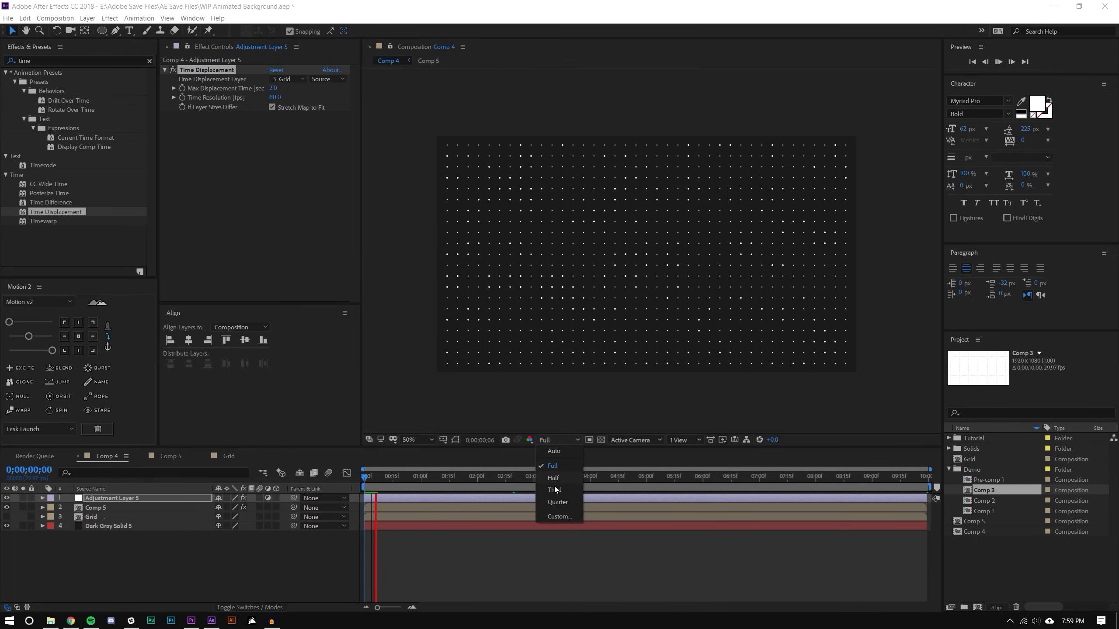
{"action": "left_click", "coordinate": [557, 503]}
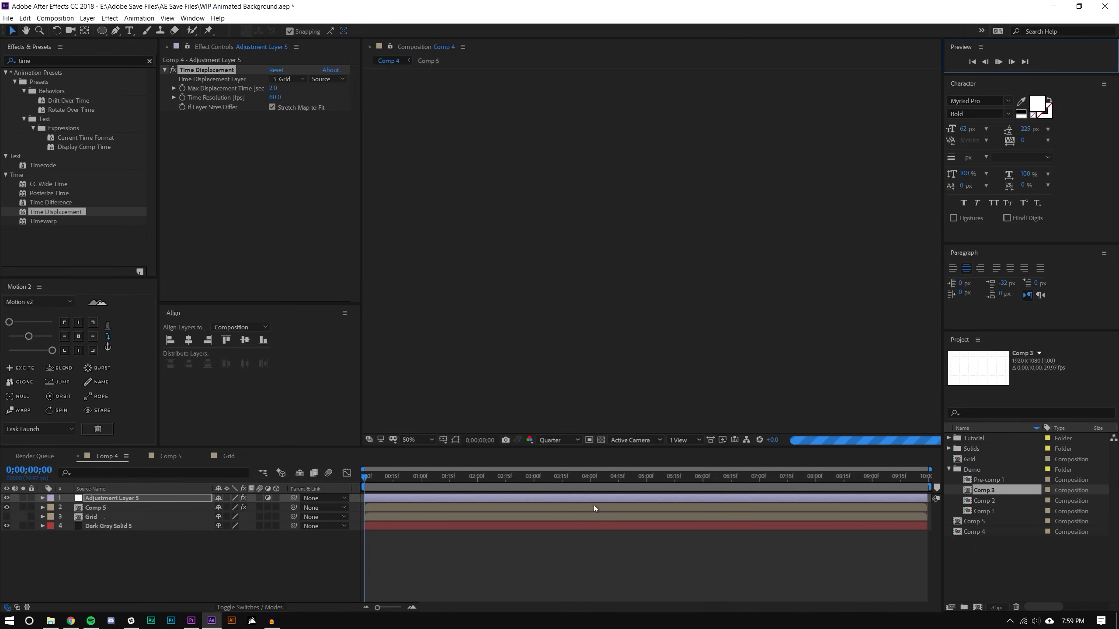
{"action": "left_click", "coordinate": [511, 540]}
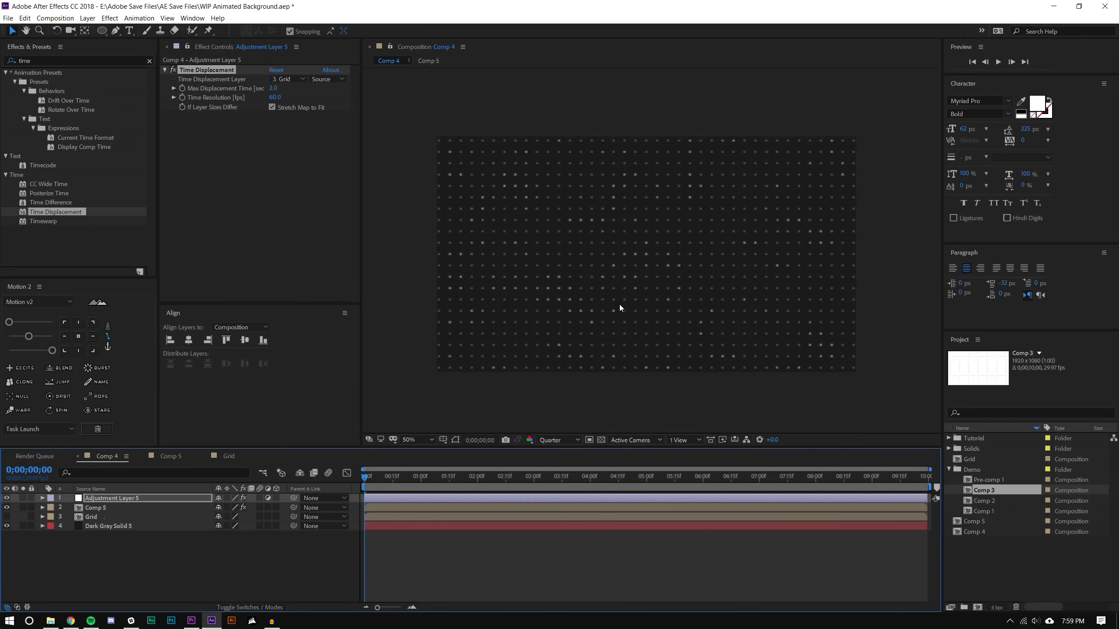
Lower Max Displacement Time to 1.5 and then to 1.0.
{"action": "left_click", "coordinate": [272, 88]}
{"action": "type", "text": "1.5"}
{"action": "key", "text": "Return"}
{"action": "left_click", "coordinate": [273, 88]}
{"action": "type", "text": "1"}
{"action": "key", "text": "Tab"}
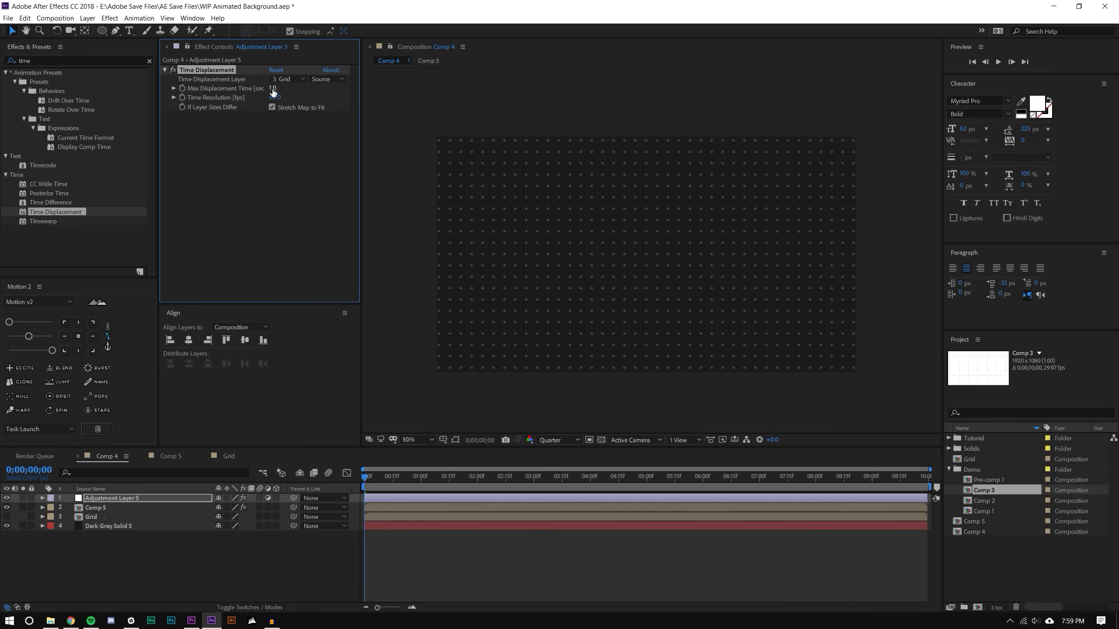
Open Comp 5 and compress Shape Layer 1's six Scale keyframes so the pulse ends earlier.
{"action": "double_click", "coordinate": [455, 507]}
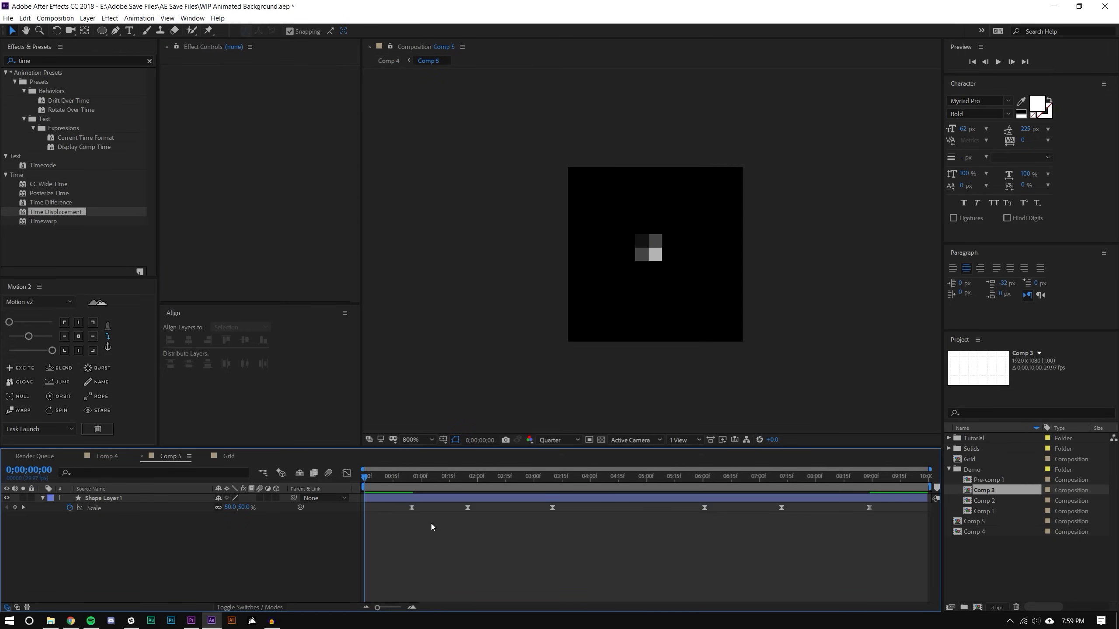
{"action": "mouse_move", "coordinate": [401, 505]}
{"action": "left_mouse_down"}
{"action": "mouse_move", "coordinate": [553, 527]}
{"action": "mouse_move", "coordinate": [388, 513]}
{"action": "mouse_move", "coordinate": [490, 514]}
{"action": "left_mouse_up"}
{"action": "left_click", "coordinate": [878, 529]}
{"action": "left_click_drag", "start_coordinate": [883, 507], "coordinate": [599, 537]}
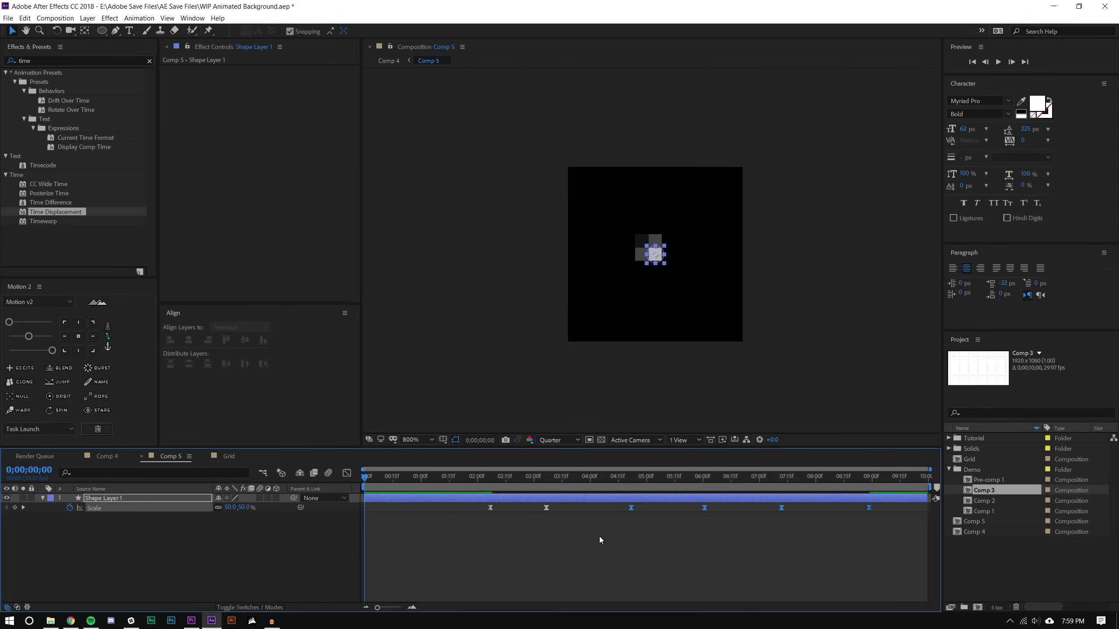
{"action": "left_click", "coordinate": [849, 514]}
{"action": "left_click_drag", "start_coordinate": [883, 507], "coordinate": [614, 527]}
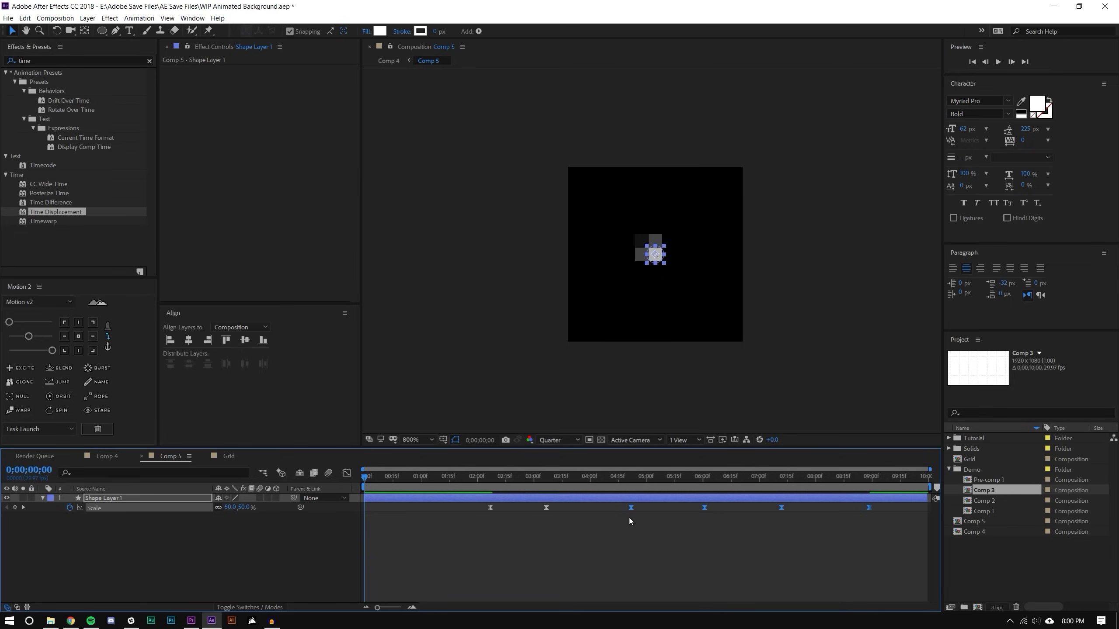
{"action": "left_click", "coordinate": [736, 536]}
{"action": "left_click_drag", "start_coordinate": [897, 503], "coordinate": [417, 532]}
{"action": "left_click_drag", "start_coordinate": [868, 507], "coordinate": [806, 524]}
{"action": "left_click", "coordinate": [758, 541]}
Scrub the pulse around 6 seconds, then return to Comp 4 and preview it.
{"action": "left_click_drag", "start_coordinate": [476, 478], "coordinate": [645, 477]}
{"action": "left_click_drag", "start_coordinate": [779, 498], "coordinate": [531, 494]}
{"action": "left_click", "coordinate": [104, 456]}
{"action": "key", "text": "space"}
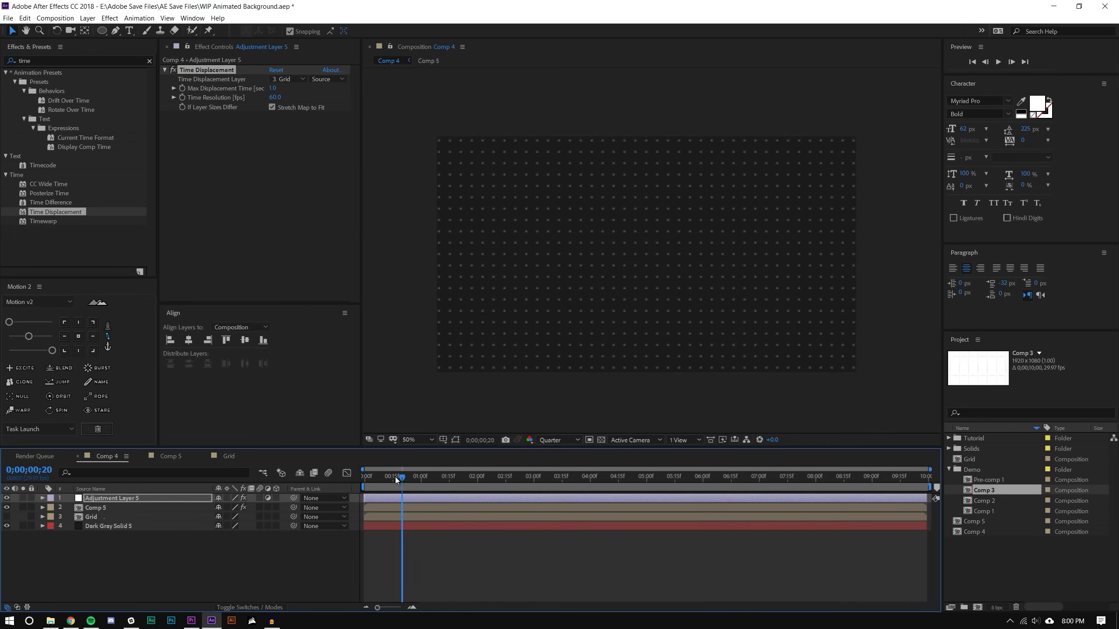
Stop the preview, restore Full resolution, go to 0;00;06;14, and switch to Comp 5.
{"action": "left_click", "coordinate": [767, 581]}
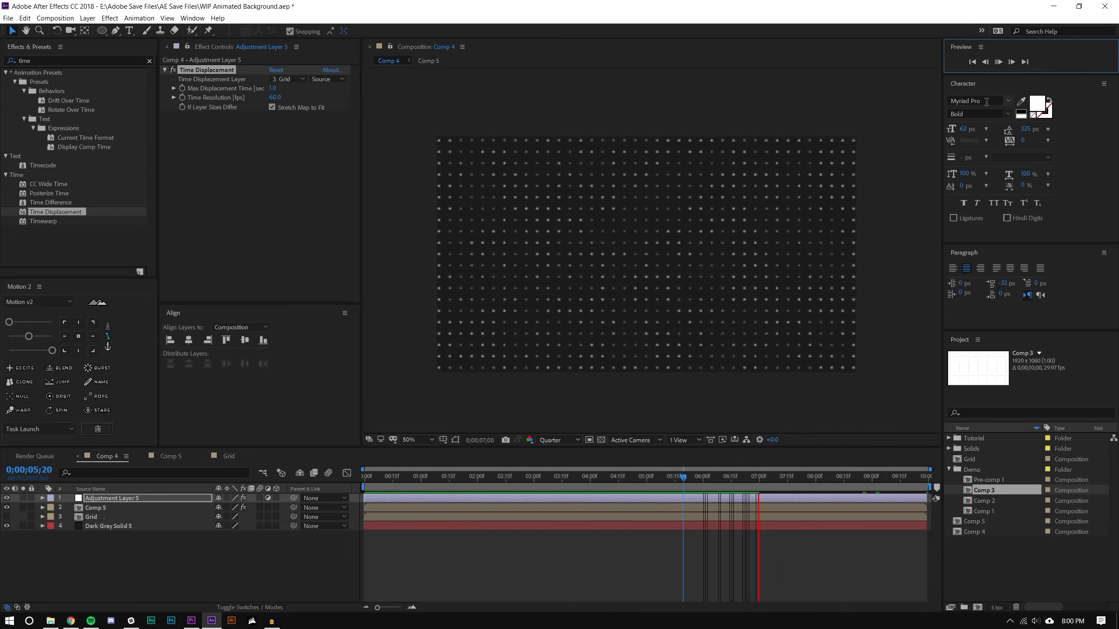
{"action": "left_click", "coordinate": [559, 440]}
{"action": "left_click", "coordinate": [551, 467]}
{"action": "scroll", "coordinate": [747, 135], "scroll_direction": "up", "scroll_amount": 2}
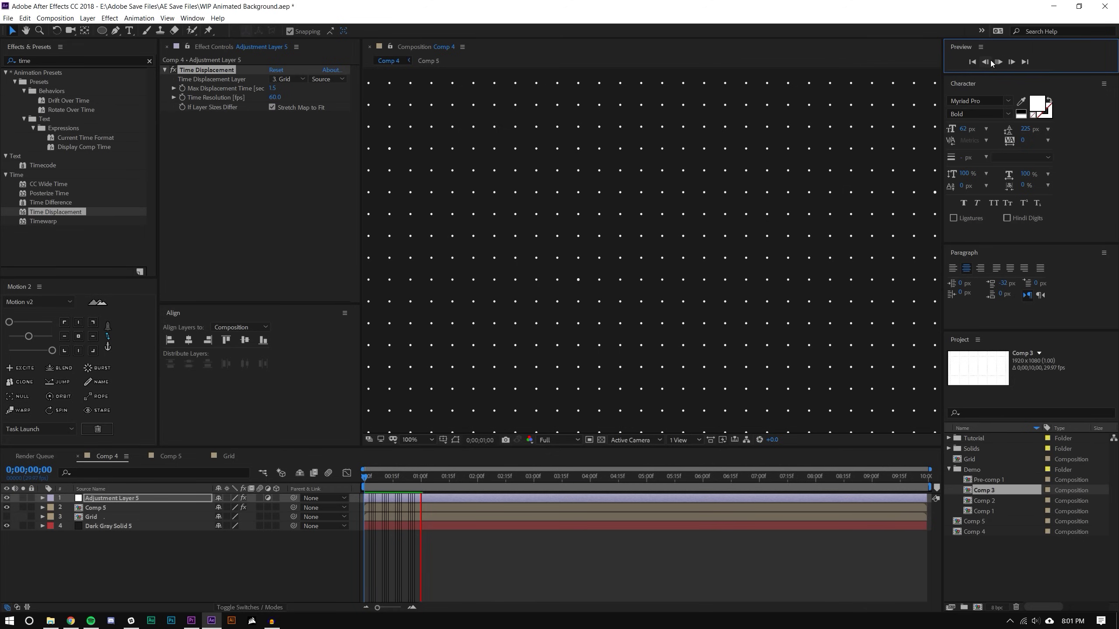
{"action": "scroll", "coordinate": [747, 134], "scroll_direction": "down", "scroll_amount": 2}
{"action": "left_click", "coordinate": [729, 475]}
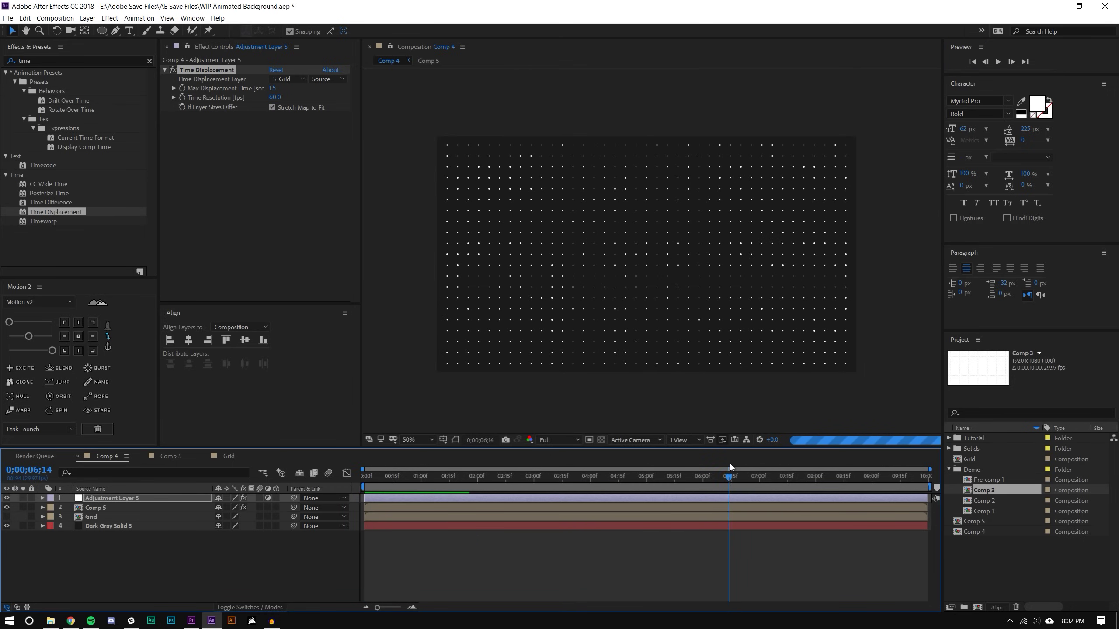
{"action": "left_click", "coordinate": [262, 548]}
{"action": "scroll", "coordinate": [640, 299], "scroll_direction": "up", "scroll_amount": 2}
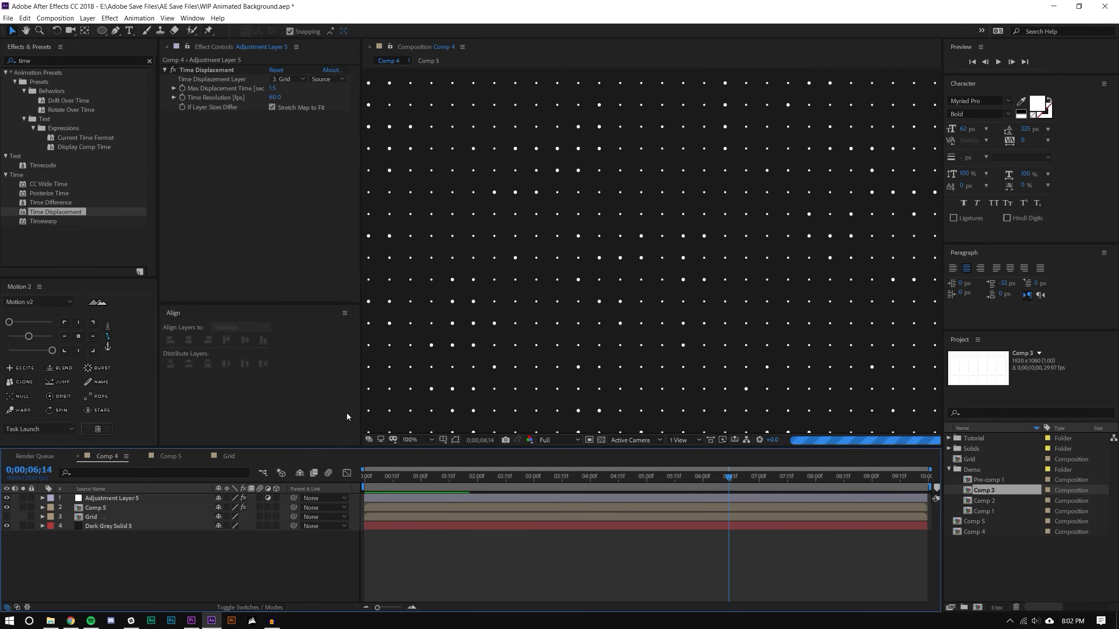
{"action": "left_click", "coordinate": [168, 457]}
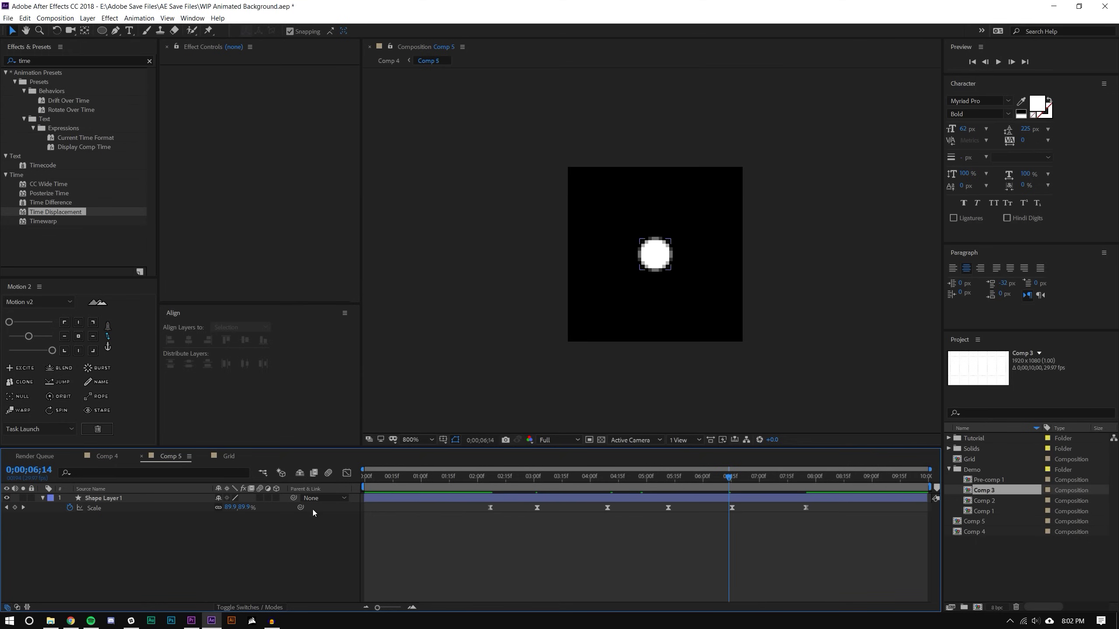
Hide the white circle layer and draw a full-height vertical line with a 1 px stroke.
{"action": "key", "text": "period"}
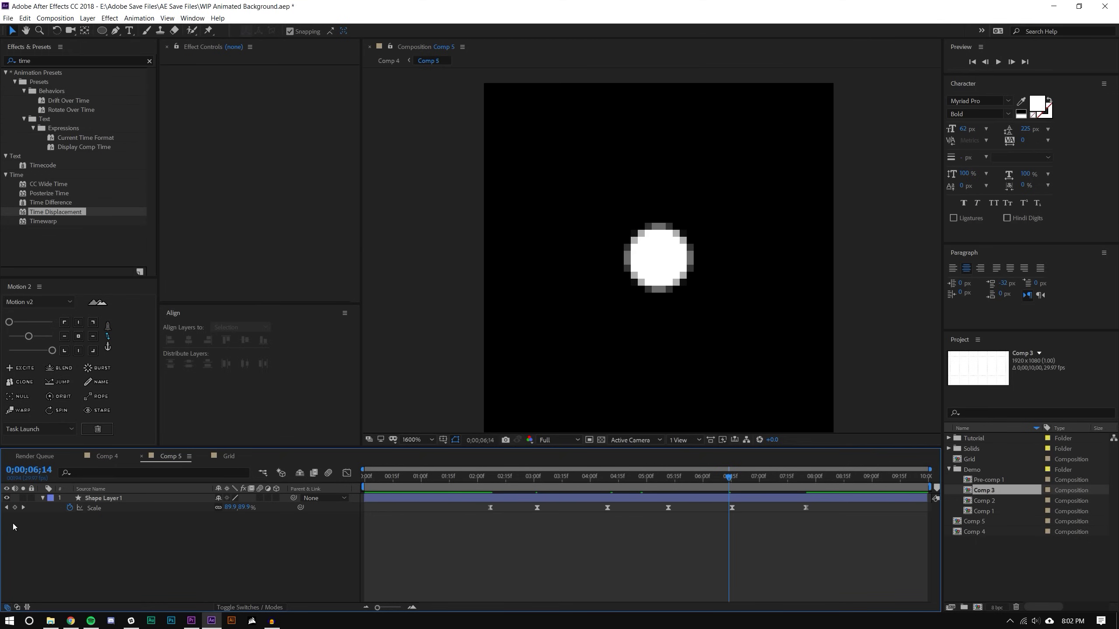
{"action": "left_click", "coordinate": [6, 498]}
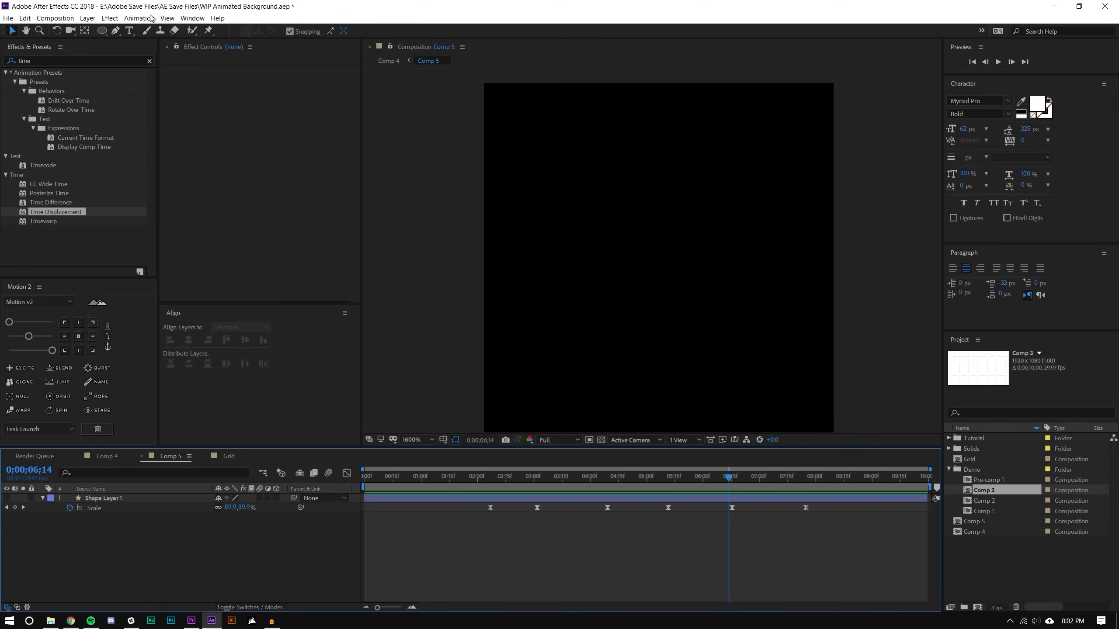
{"action": "left_click", "coordinate": [116, 30]}
{"action": "left_click", "coordinate": [661, 141]}
{"action": "left_click", "coordinate": [662, 396]}
{"action": "left_click", "coordinate": [11, 31]}
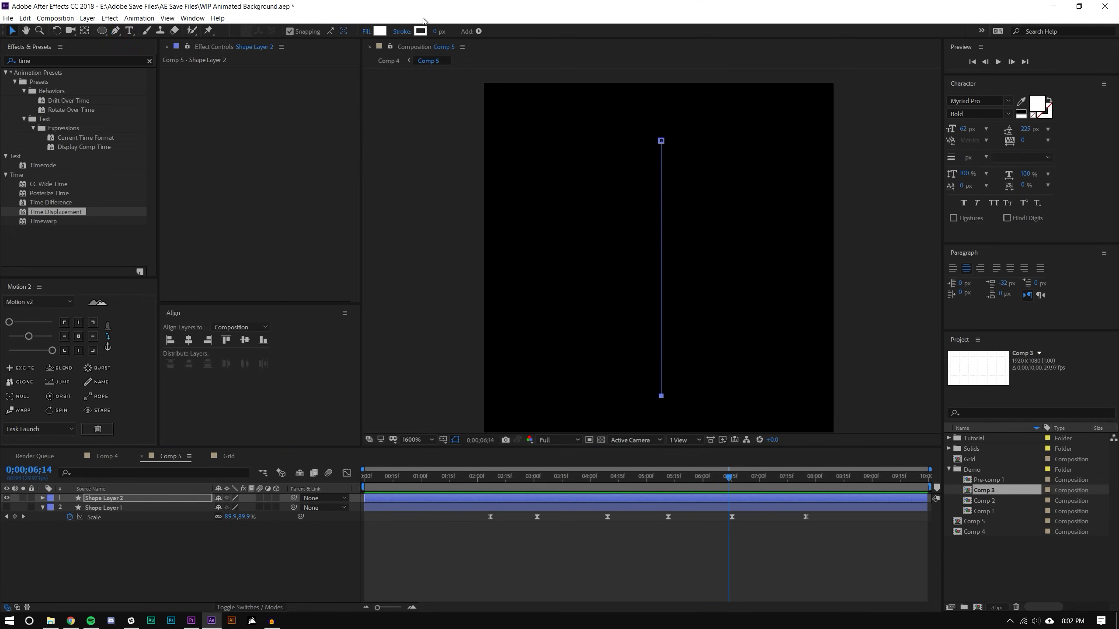
{"action": "left_click", "coordinate": [438, 31]}
{"action": "type", "text": "1"}
{"action": "key", "text": "Return"}
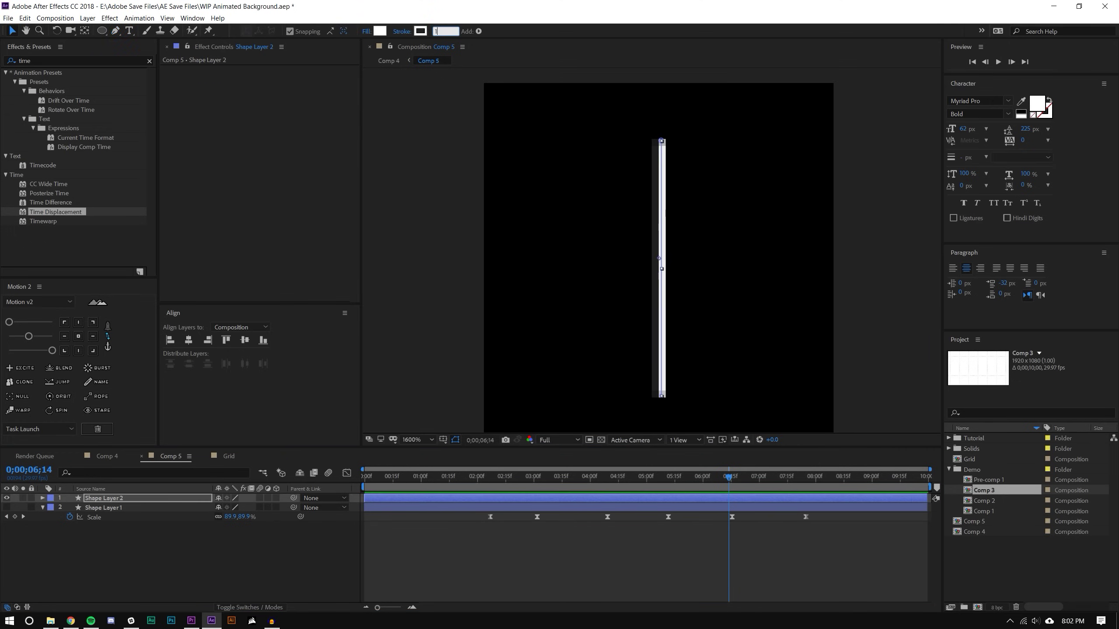
{"action": "left_click", "coordinate": [657, 260]}
Centre the line's anchor point and align the line horizontally and vertically in the comp.
{"action": "left_click", "coordinate": [76, 338]}
{"action": "left_click", "coordinate": [249, 349]}
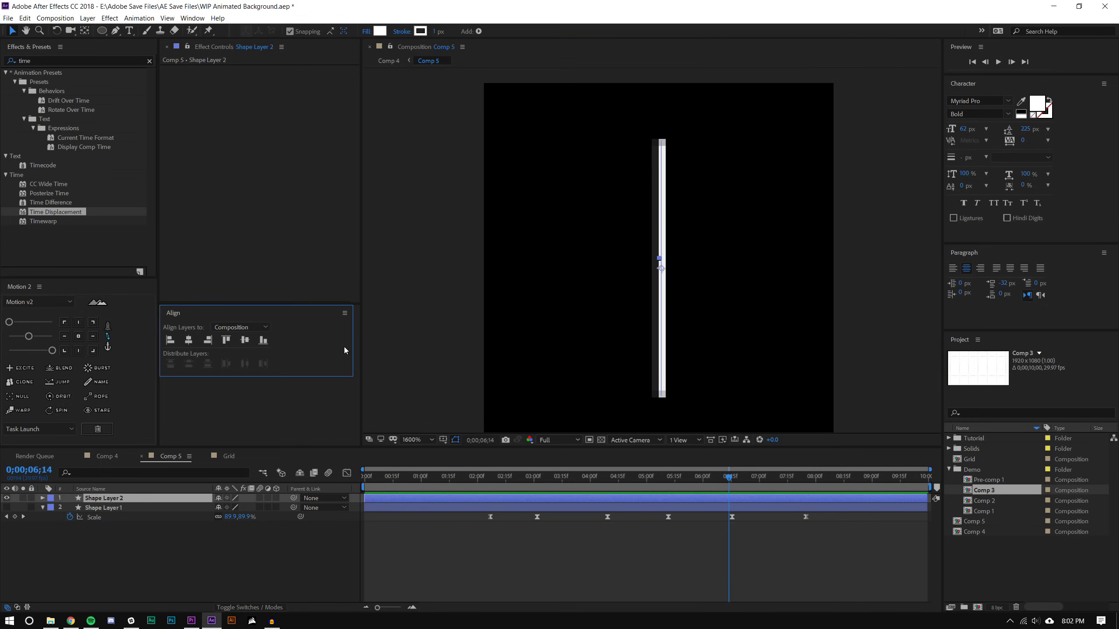
{"action": "scroll", "coordinate": [691, 293], "scroll_direction": "down", "scroll_amount": 1}
{"action": "left_click_drag", "start_coordinate": [659, 246], "coordinate": [641, 258]}
{"action": "left_click", "coordinate": [244, 340]}
{"action": "left_click", "coordinate": [189, 340]}
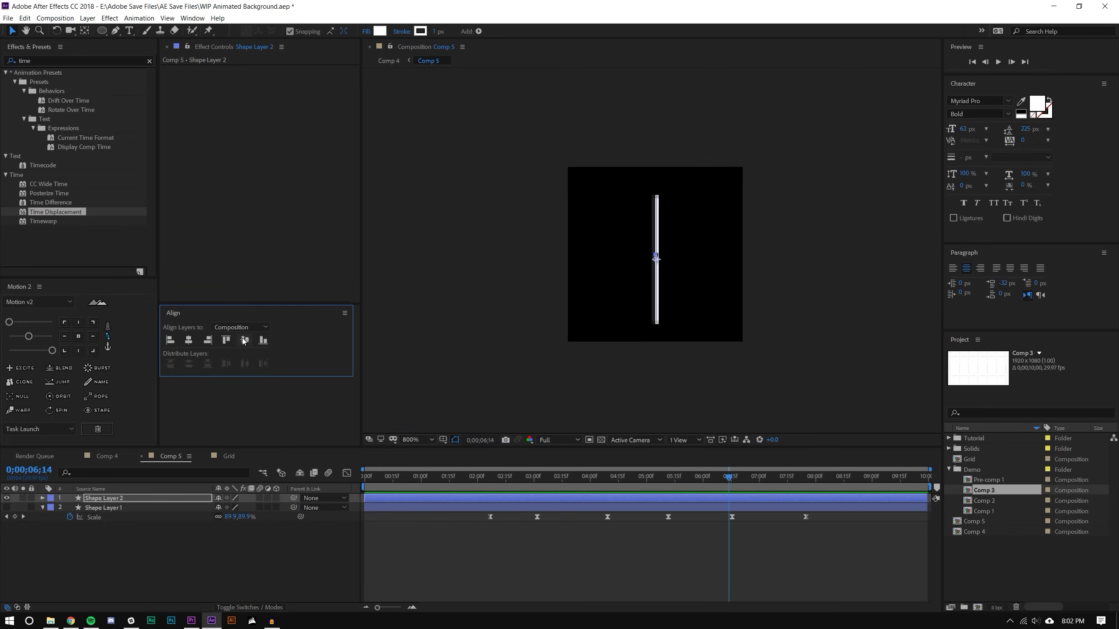
{"action": "left_click", "coordinate": [302, 583]}
{"action": "left_click", "coordinate": [601, 417]}
{"action": "left_click", "coordinate": [659, 265]}
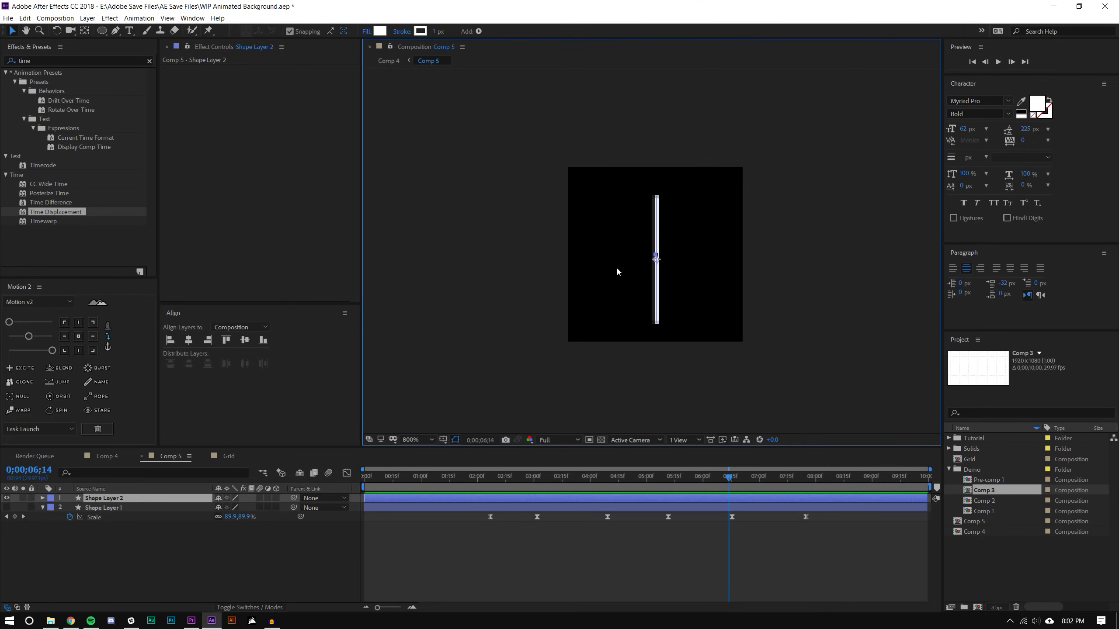
{"action": "left_click", "coordinate": [78, 336]}
Turn on the proportional grid, nudge the line up onto it, and duplicate the bar layer.
{"action": "key", "text": "period"}
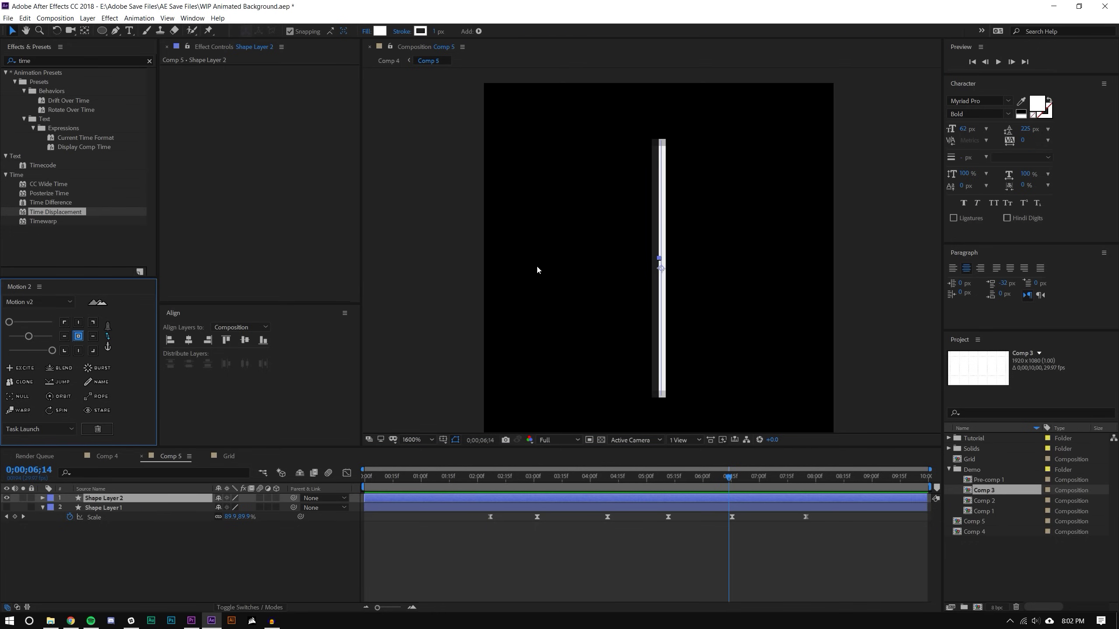
{"action": "key", "text": "comma"}
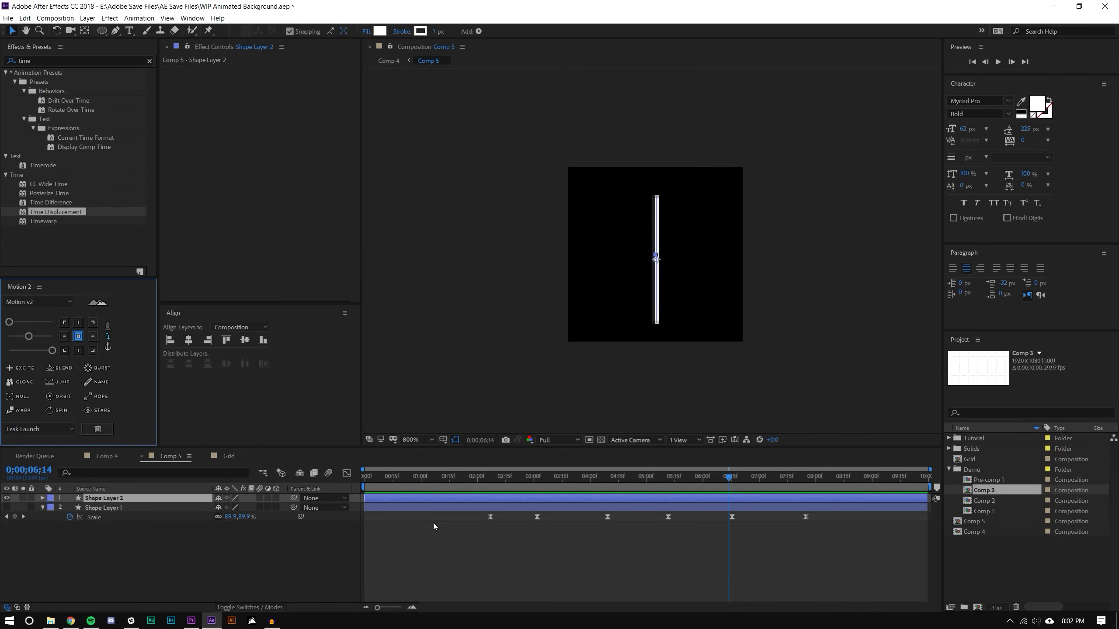
{"action": "left_click", "coordinate": [444, 440]}
{"action": "left_click", "coordinate": [458, 458]}
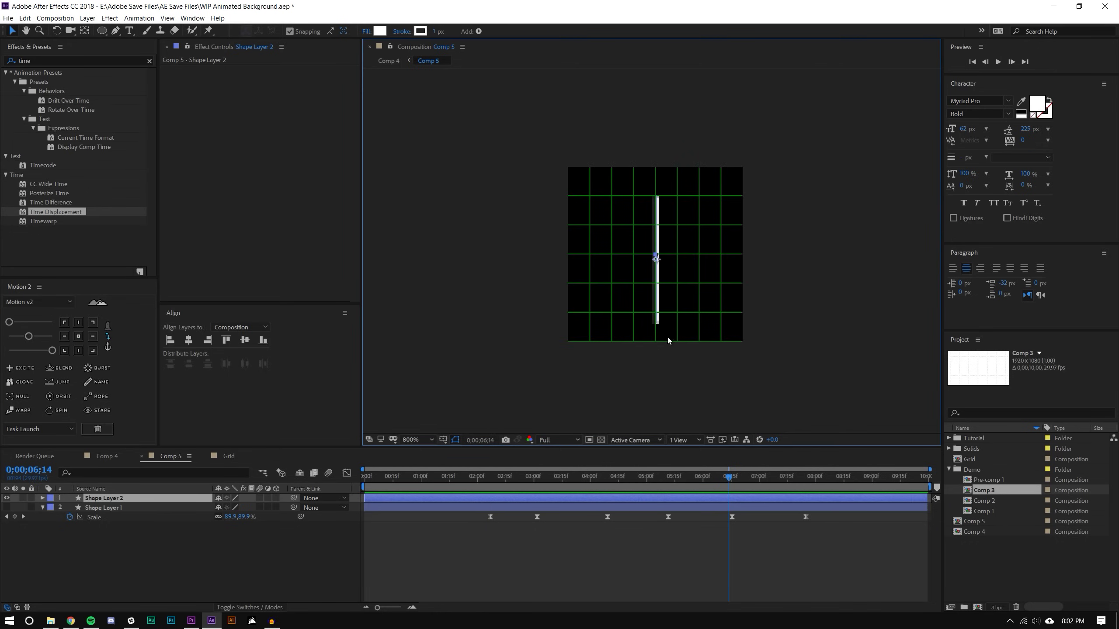
{"action": "key", "text": "period"}
{"action": "left_click_drag", "start_coordinate": [662, 265], "coordinate": [661, 257]}
{"action": "key", "text": "period"}
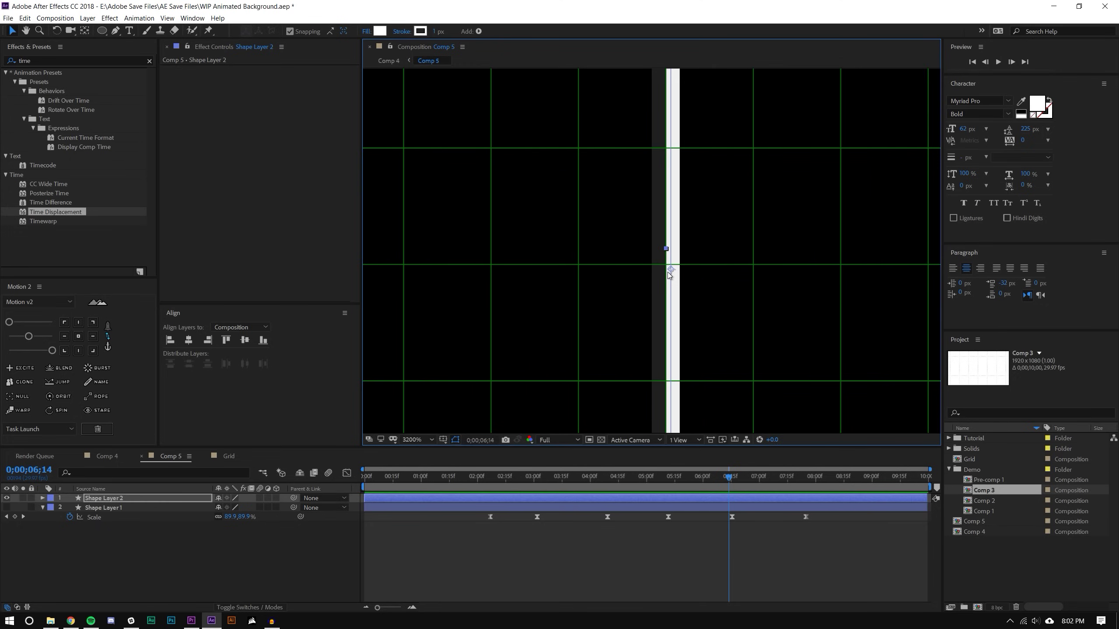
{"action": "key", "text": "comma"}
{"action": "key", "text": "comma"}
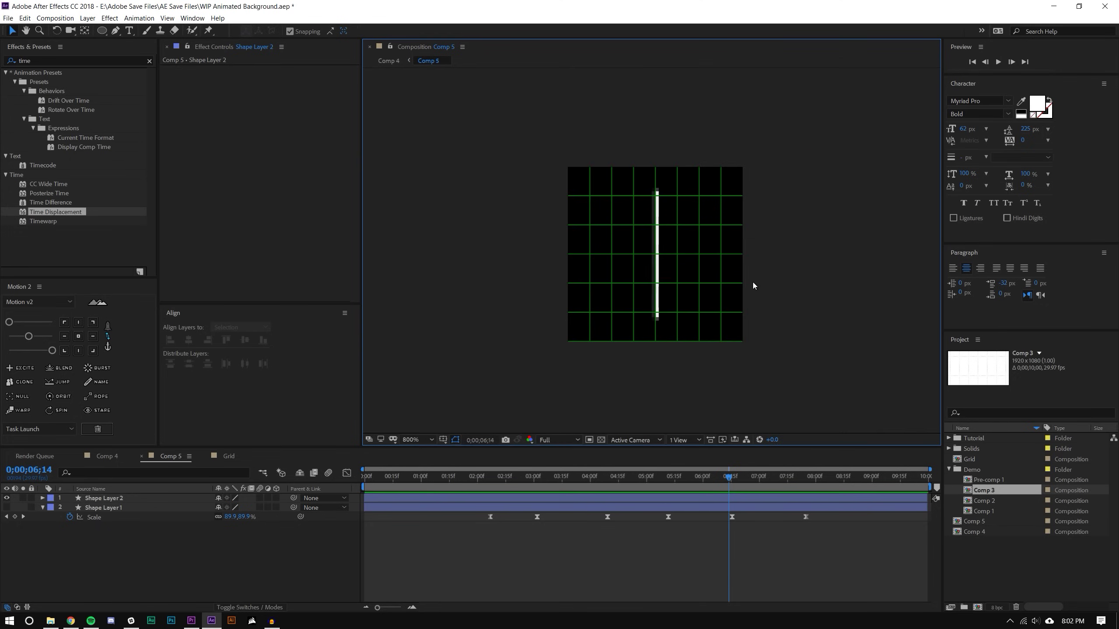
{"action": "key", "text": "period"}
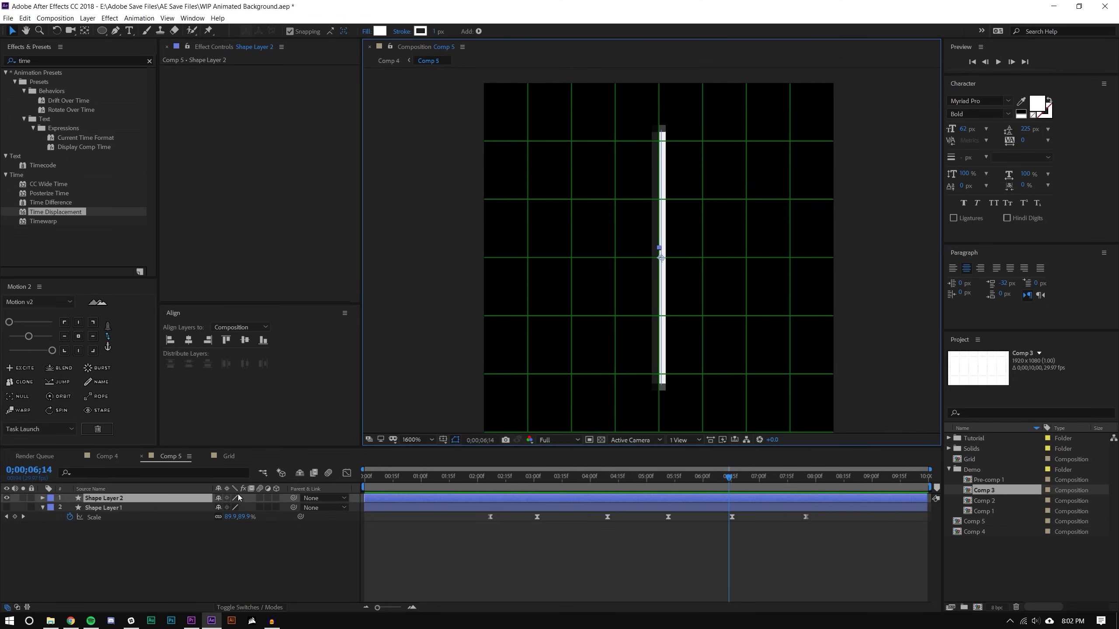
{"action": "key", "text": "ctrl+d"}
Rotate the duplicate bar 90° to form a cross.
{"action": "key", "text": "r"}
{"action": "left_click", "coordinate": [231, 507]}
{"action": "key", "text": "Return"}
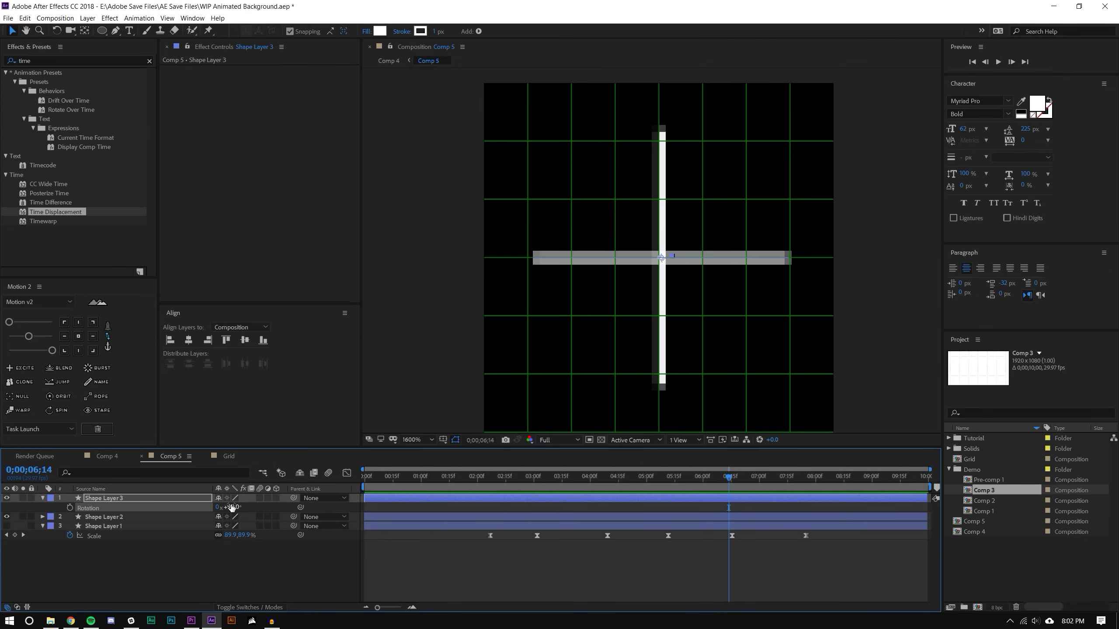
{"action": "left_click", "coordinate": [247, 559]}
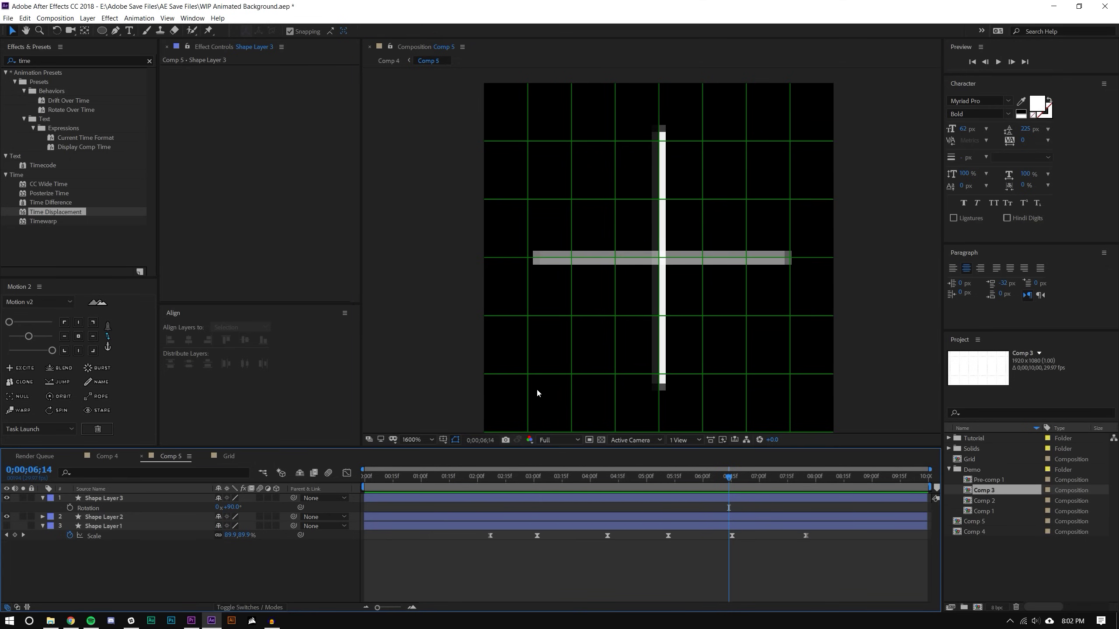
Give both bar layers a 2 px stroke width.
{"action": "left_click", "coordinate": [111, 497]}
{"action": "left_click", "coordinate": [125, 517], "text": "ctrl"}
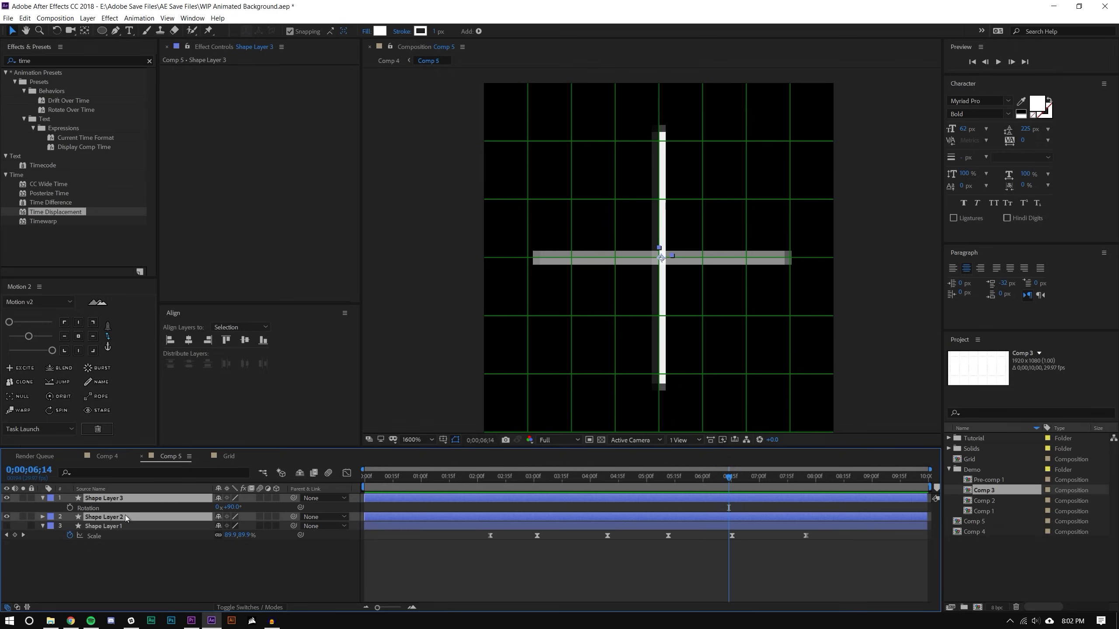
{"action": "left_click", "coordinate": [435, 32]}
{"action": "type", "text": "2"}
{"action": "key", "text": "Return"}
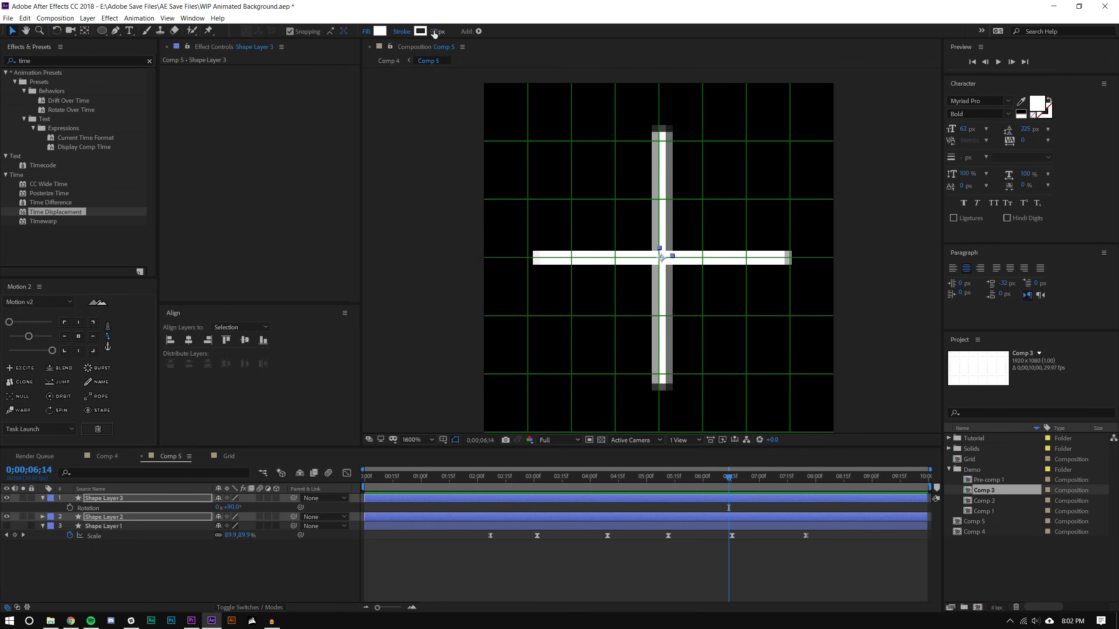
At the one-second point, shorten the horizontal bar to 100, 25% scale.
{"action": "key", "text": "s"}
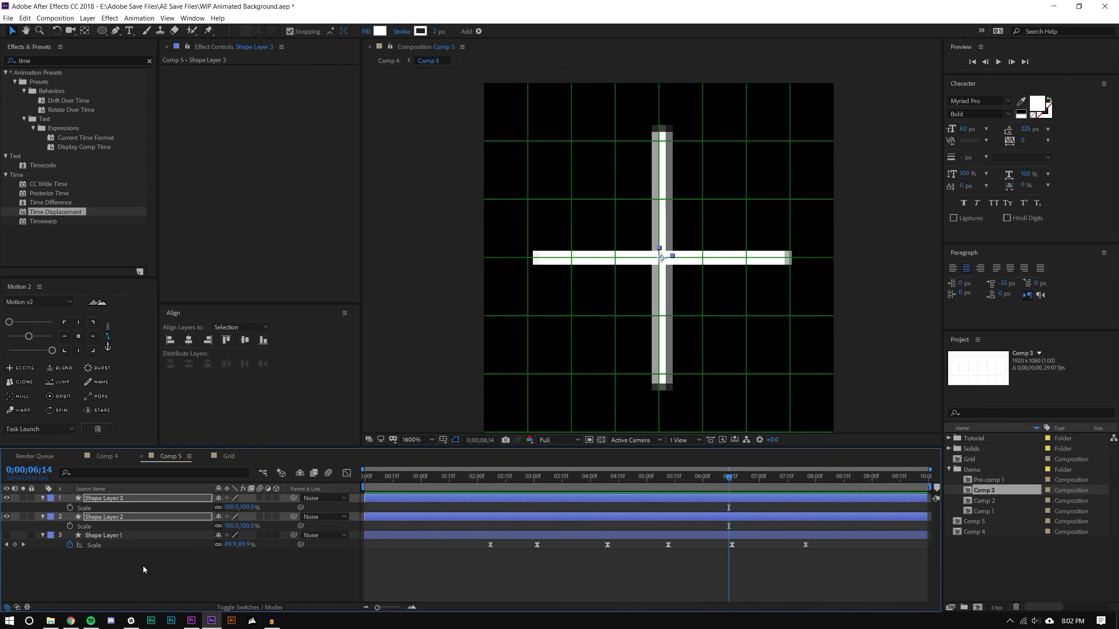
{"action": "left_click", "coordinate": [296, 579]}
{"action": "left_click_drag", "start_coordinate": [406, 476], "coordinate": [421, 478]}
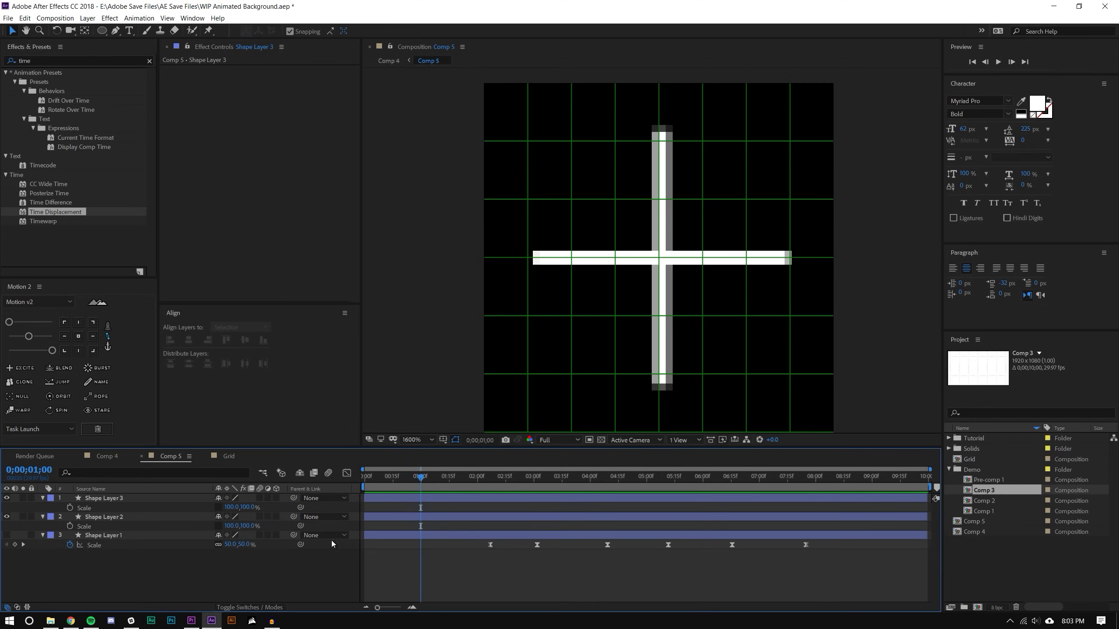
{"action": "left_click_drag", "start_coordinate": [232, 507], "coordinate": [243, 507]}
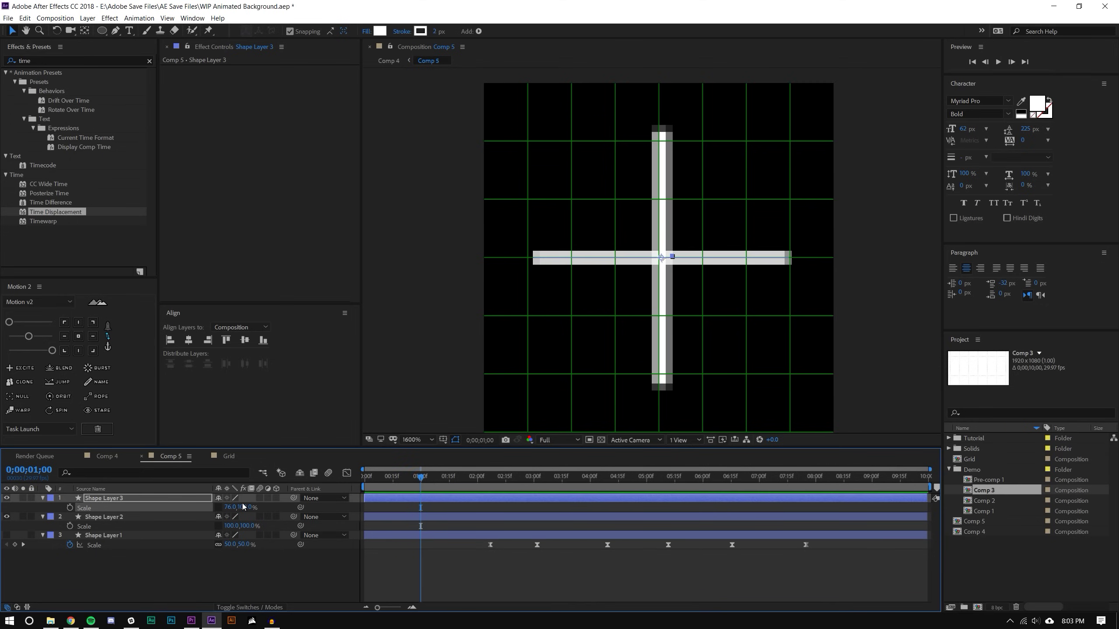
{"action": "key", "text": "ctrl+z"}
{"action": "left_click_drag", "start_coordinate": [257, 510], "coordinate": [213, 510]}
{"action": "left_click", "coordinate": [247, 508]}
{"action": "key", "text": "Return"}
Centre the horizontal bar on the vertical bar and move the vertical bar onto the green grid line.
{"action": "key", "text": "period"}
{"action": "key", "text": "period"}
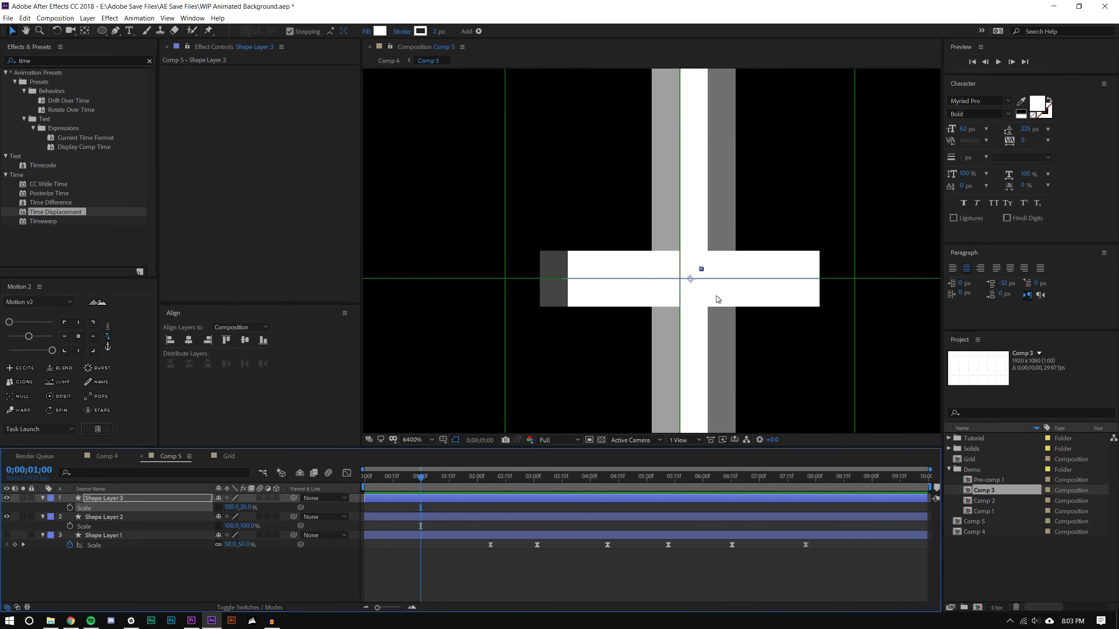
{"action": "left_click_drag", "start_coordinate": [697, 287], "coordinate": [679, 286]}
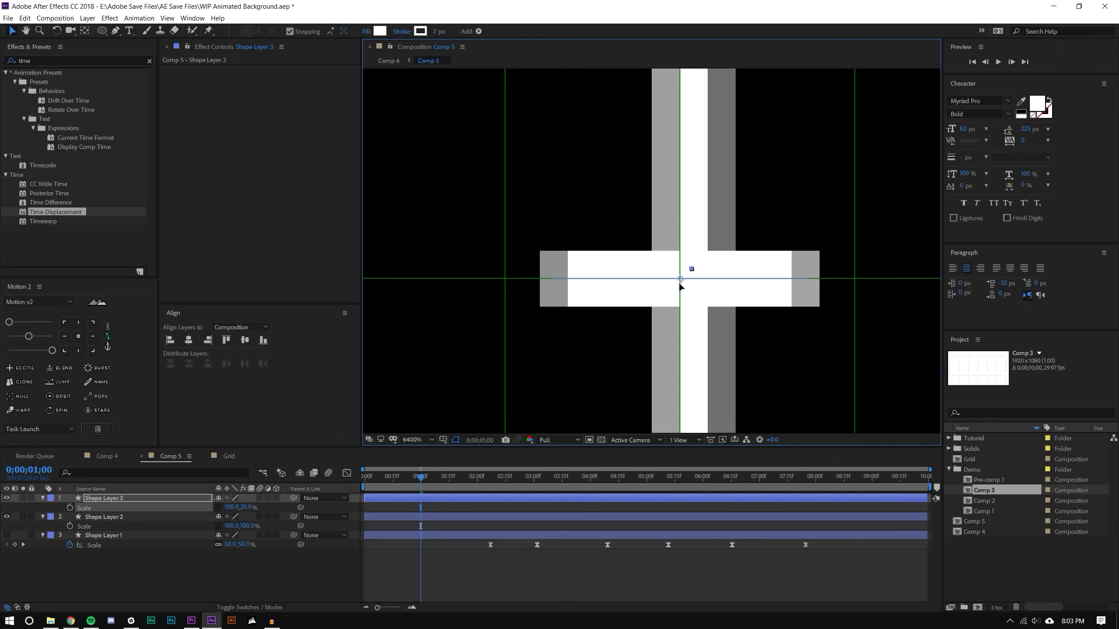
{"action": "key", "text": "comma"}
{"action": "key", "text": "comma"}
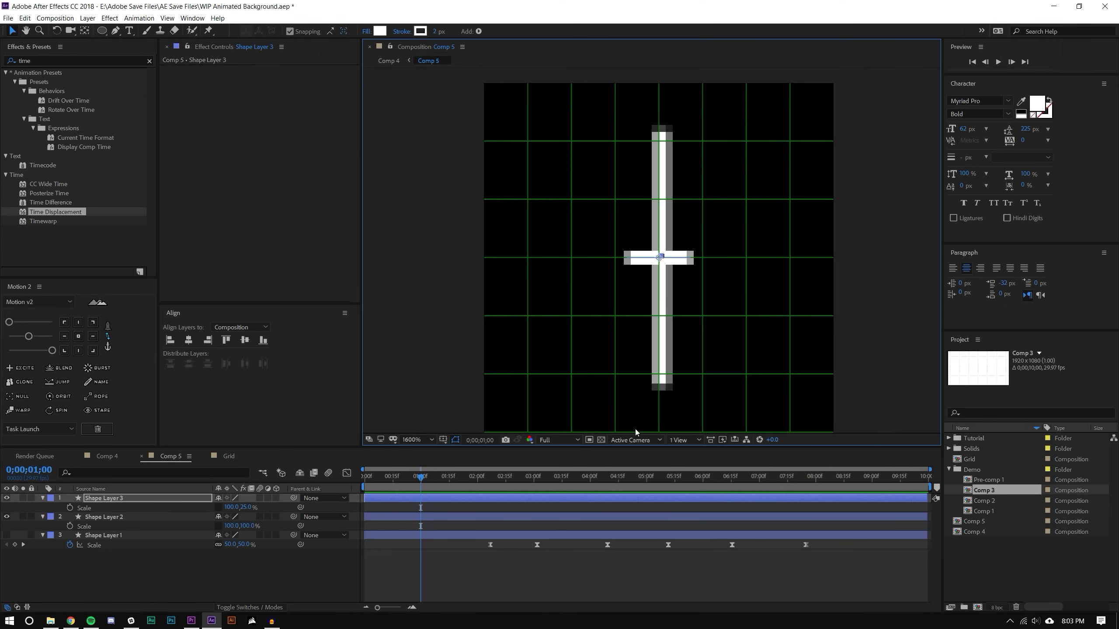
{"action": "left_click", "coordinate": [119, 516]}
{"action": "key", "text": "period"}
{"action": "key", "text": "period"}
{"action": "key", "text": "period"}
{"action": "left_click_drag", "start_coordinate": [734, 315], "coordinate": [709, 312]}
{"action": "key", "text": "comma"}
{"action": "key", "text": "comma"}
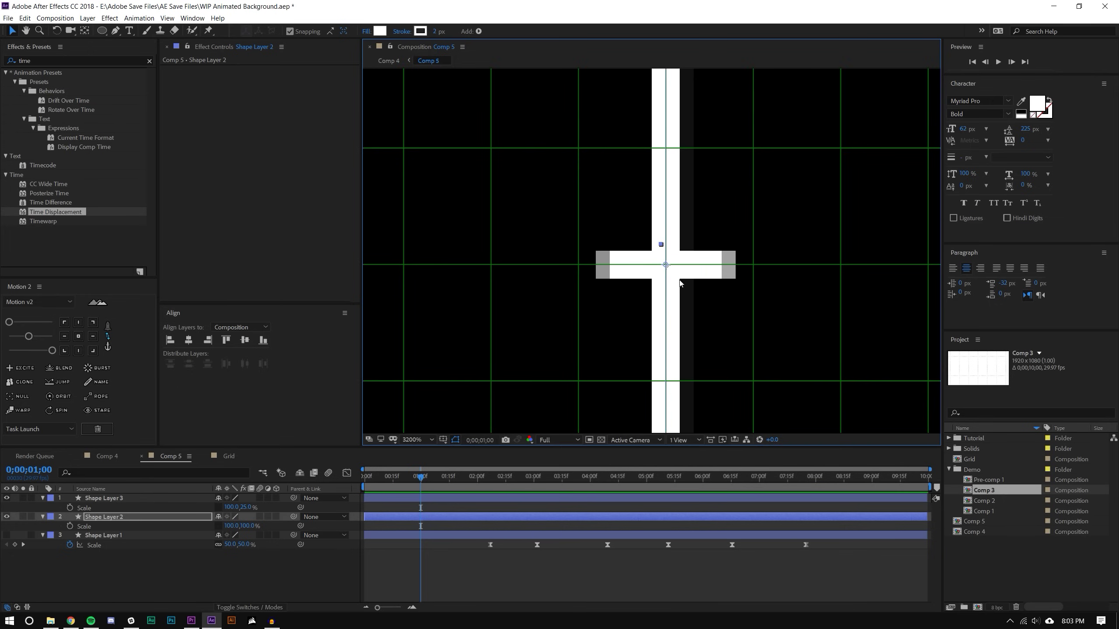
Set the vertical bar's scale to 100, 25%.
{"action": "left_click", "coordinate": [248, 526]}
{"action": "type", "text": "25"}
{"action": "key", "text": "Return"}
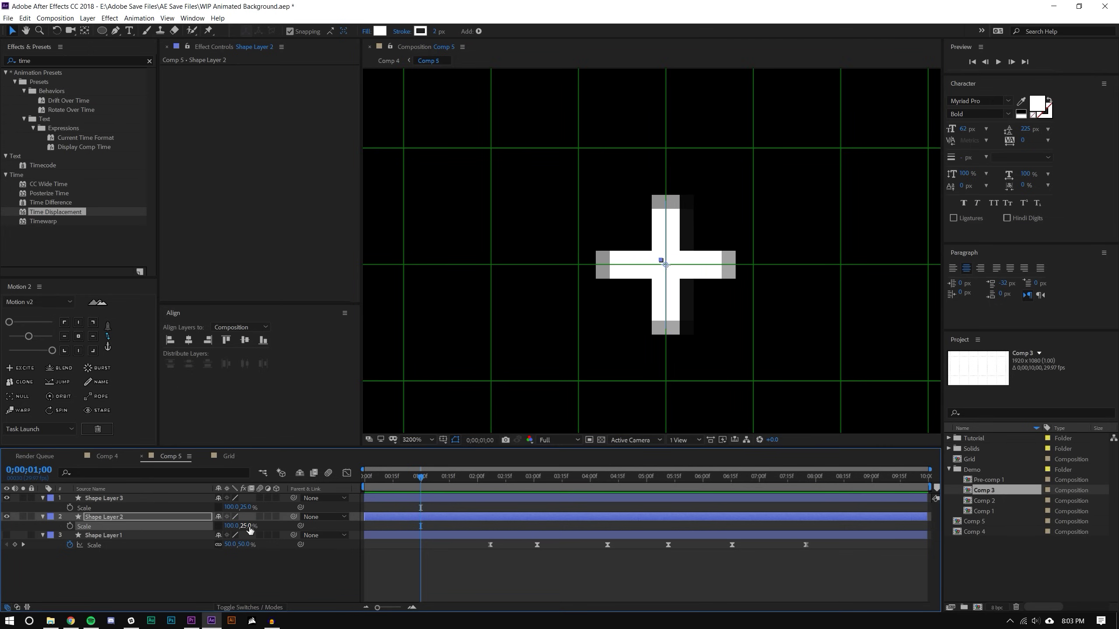
{"action": "left_click", "coordinate": [285, 584]}
{"action": "key", "text": "comma"}
{"action": "key", "text": "comma"}
{"action": "key", "text": "period"}
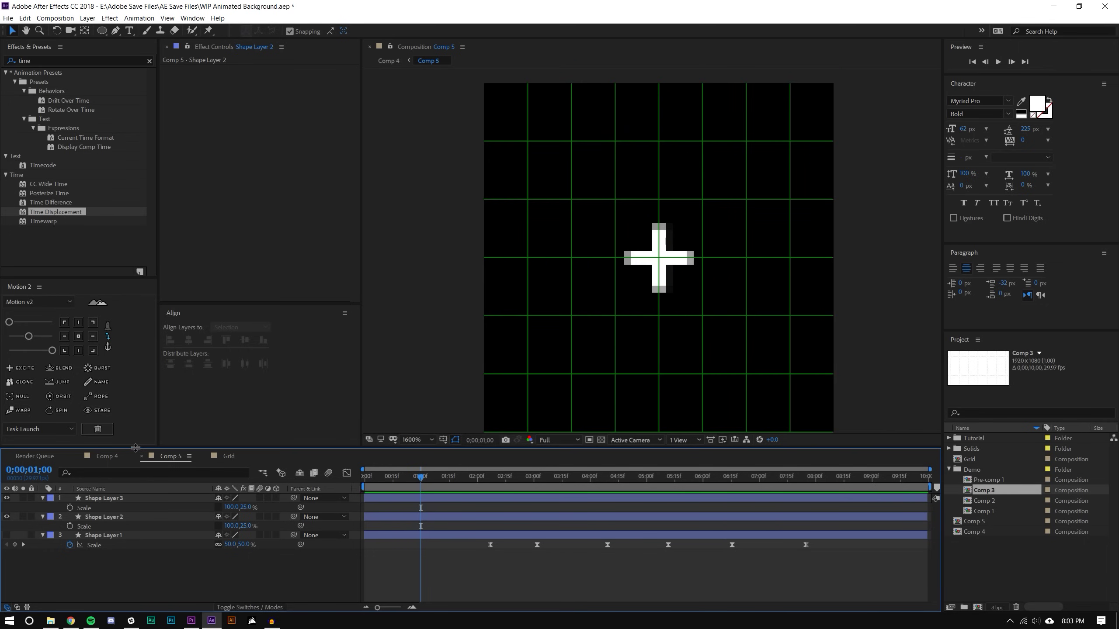
Select both bar layers and expand their shape contents.
{"action": "left_click", "coordinate": [126, 501]}
{"action": "left_click", "coordinate": [80, 517], "text": "shift"}
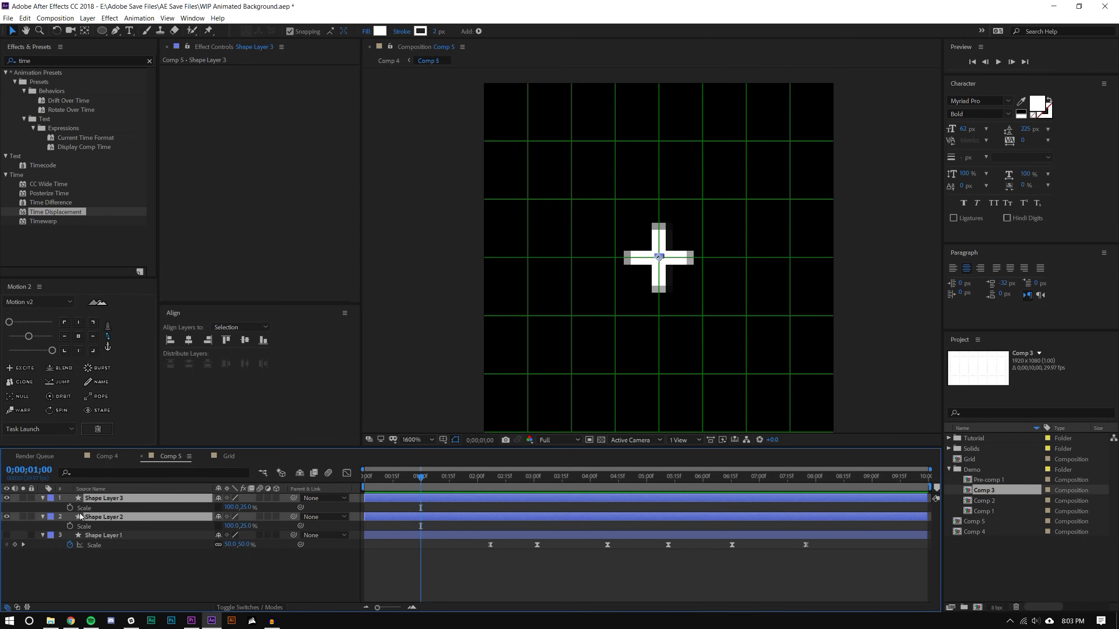
{"action": "left_click", "coordinate": [42, 498]}
{"action": "left_click", "coordinate": [53, 517]}
{"action": "left_click", "coordinate": [53, 509]}
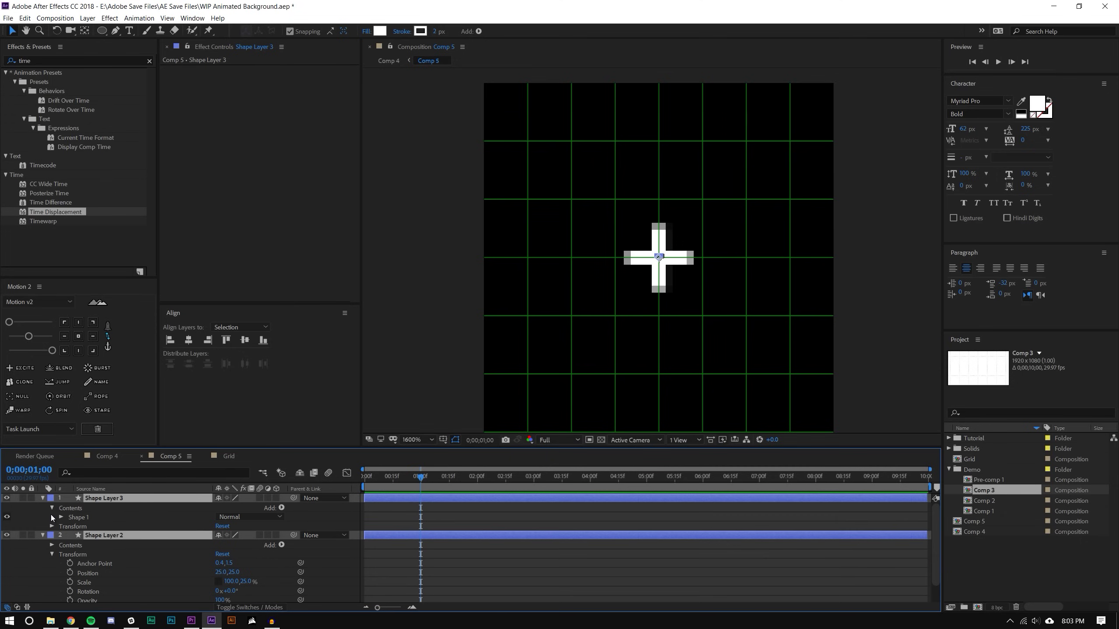
Set the horizontal bar's Stroke 1 width to 1 px and keyframe it.
{"action": "left_click", "coordinate": [52, 554]}
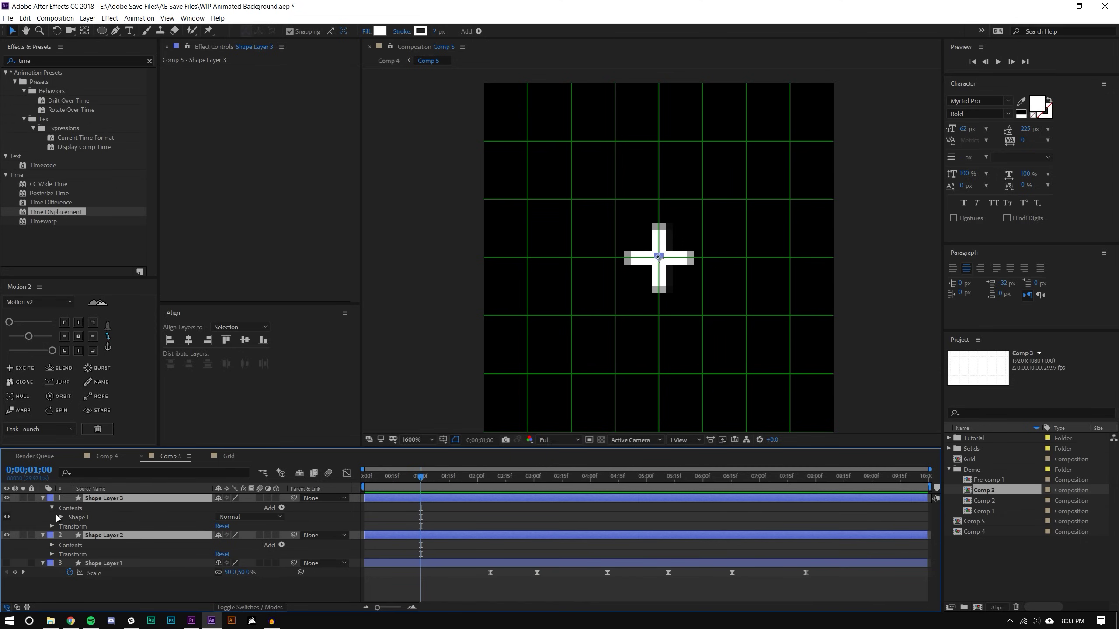
{"action": "left_click", "coordinate": [61, 517]}
{"action": "left_click", "coordinate": [63, 528]}
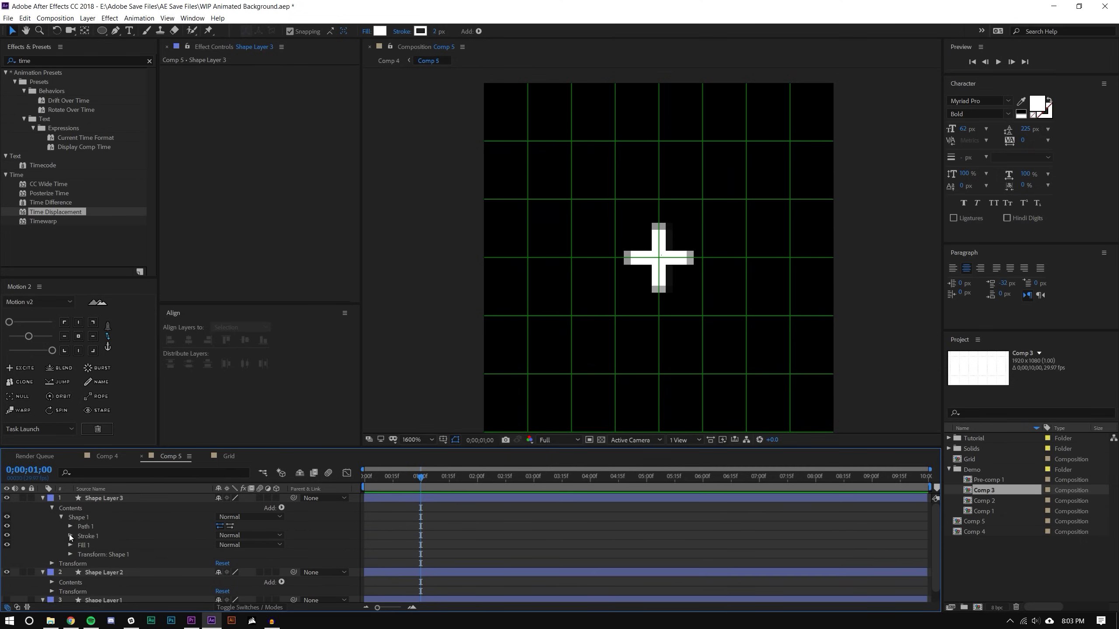
{"action": "left_click", "coordinate": [69, 535]}
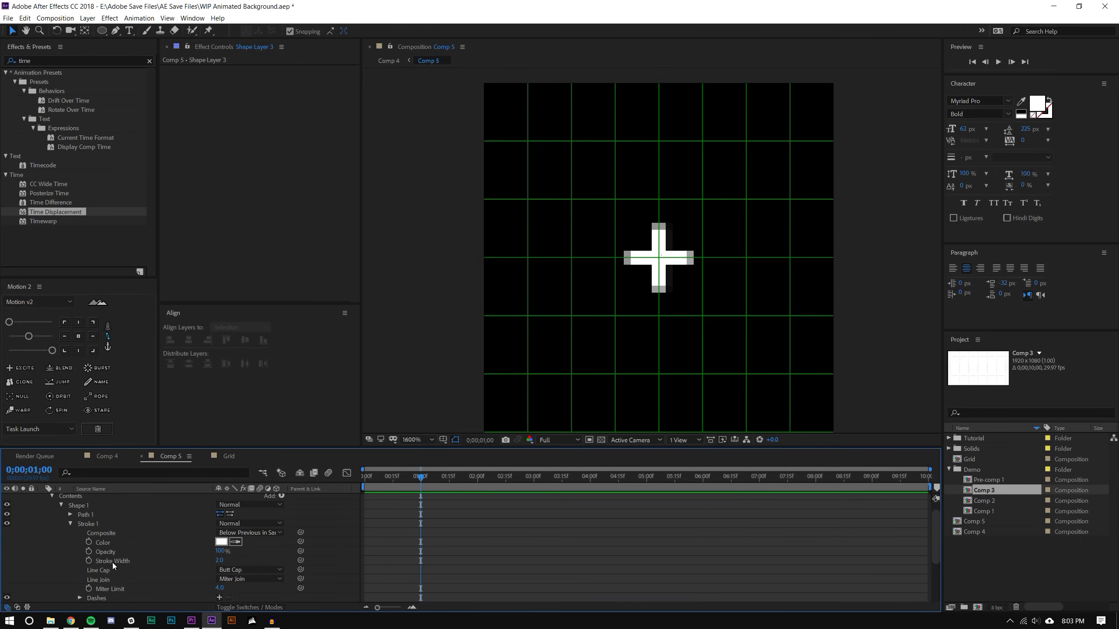
{"action": "left_click", "coordinate": [220, 562]}
{"action": "type", "text": "1"}
{"action": "key", "text": "Return"}
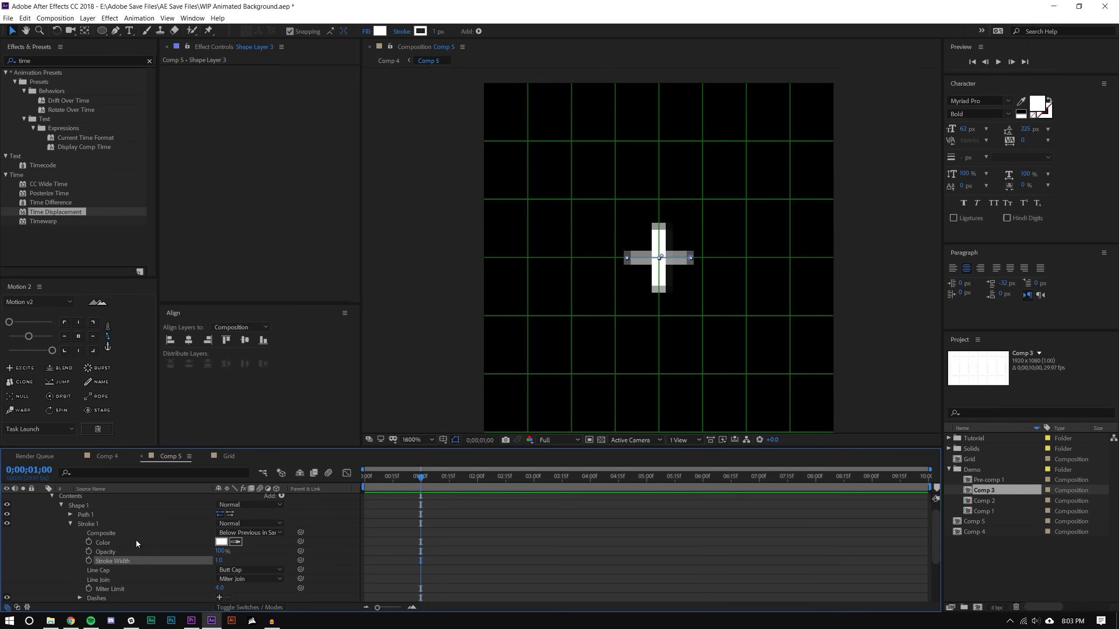
{"action": "left_click", "coordinate": [90, 562]}
{"action": "key", "text": "u"}
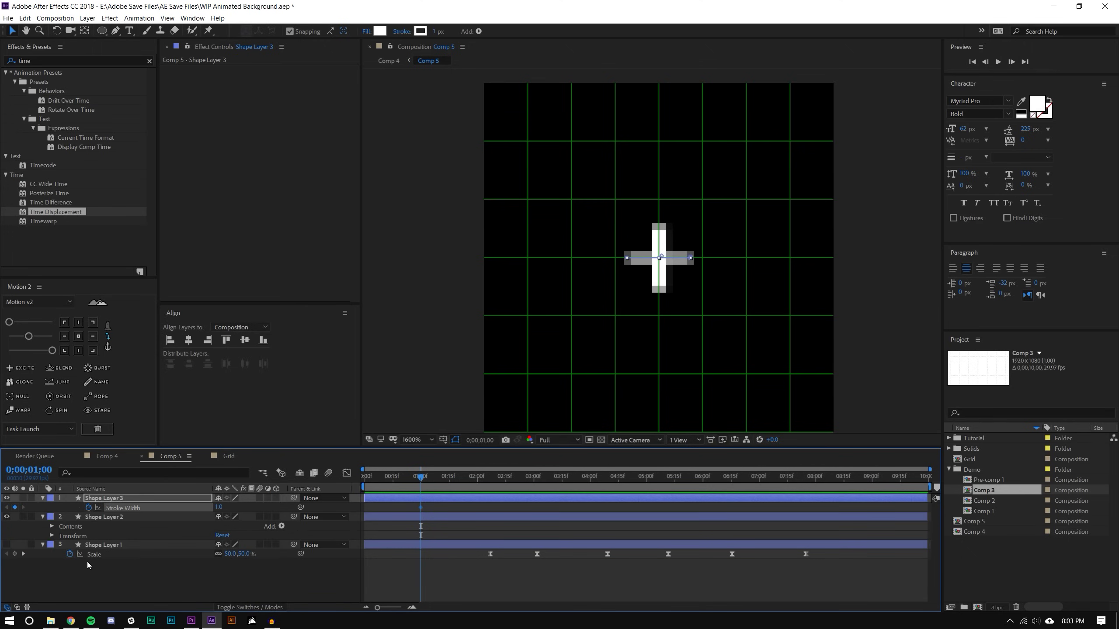
Keyframe the vertical bar's Stroke 1 width at 1 px.
{"action": "left_click", "coordinate": [51, 527]}
{"action": "left_click", "coordinate": [61, 535]}
{"action": "left_click", "coordinate": [71, 545]}
{"action": "left_click", "coordinate": [71, 545]}
{"action": "left_click", "coordinate": [69, 554]}
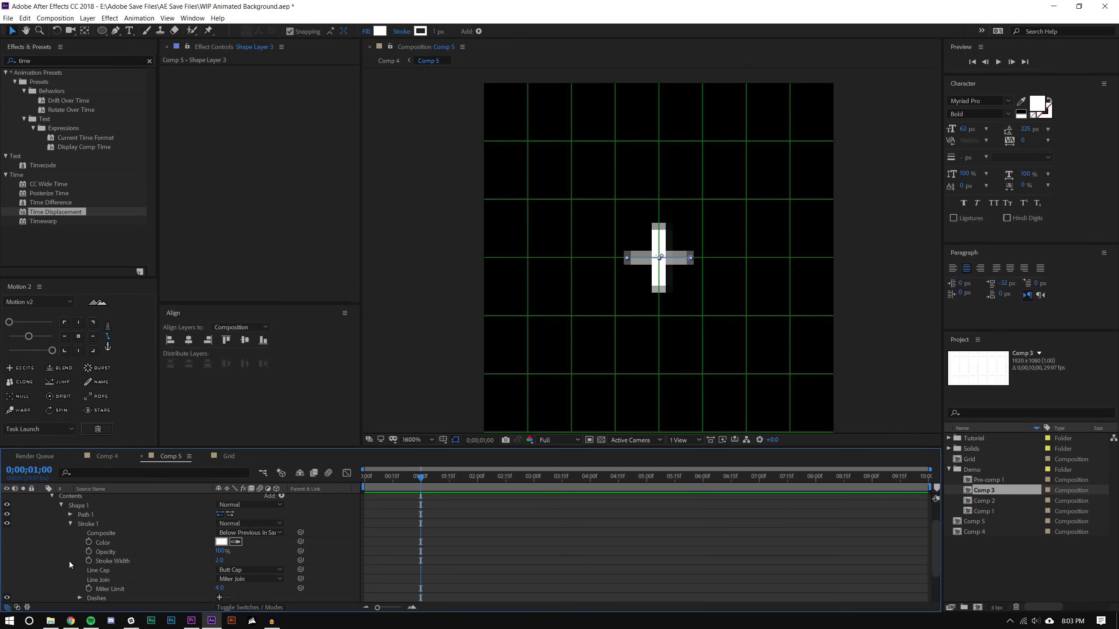
{"action": "left_click", "coordinate": [89, 565]}
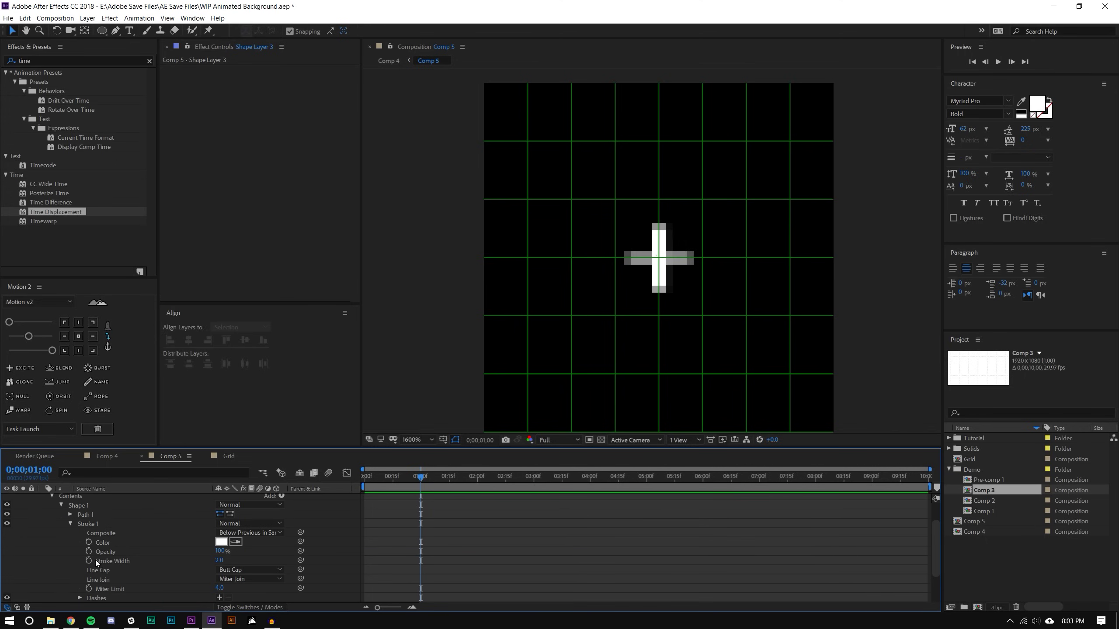
{"action": "left_click", "coordinate": [89, 560]}
{"action": "left_click", "coordinate": [219, 560]}
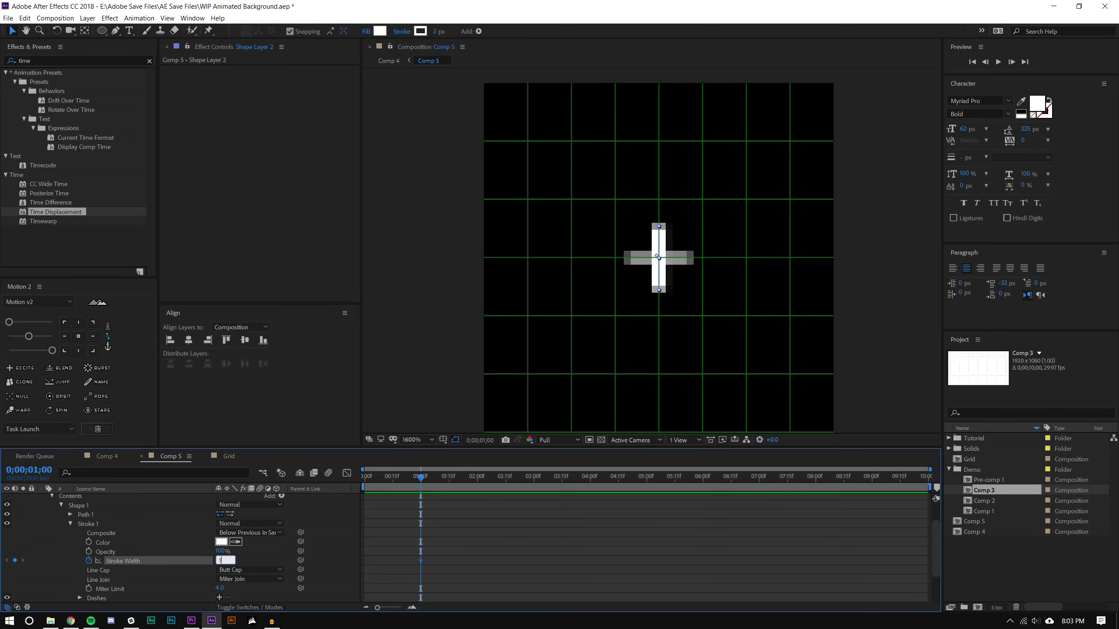
{"action": "type", "text": "1"}
{"action": "key", "text": "Return"}
{"action": "key", "text": "u"}
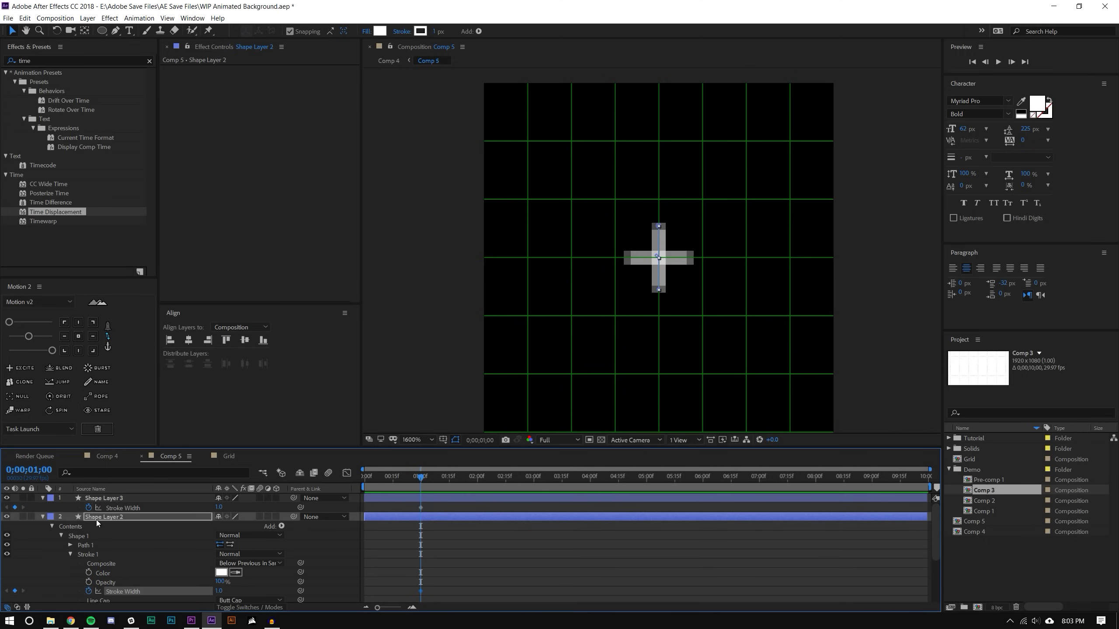
Add Scale keyframes for both bars at one second.
{"action": "left_click", "coordinate": [96, 518]}
{"action": "left_click", "coordinate": [113, 499], "text": "ctrl"}
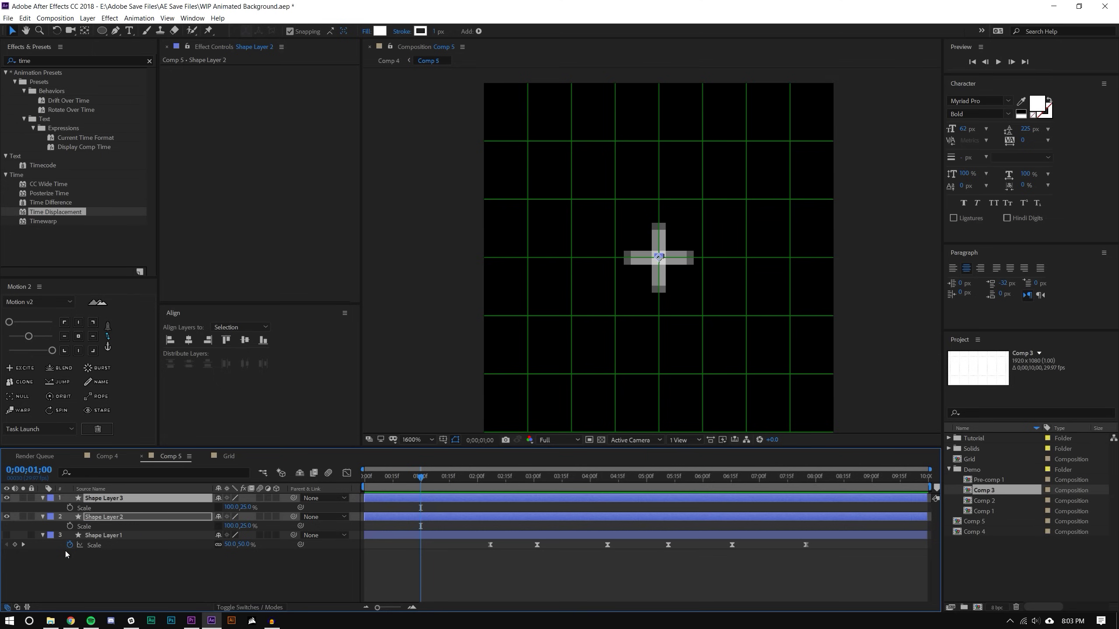
{"action": "key", "text": "alt+shift+s"}
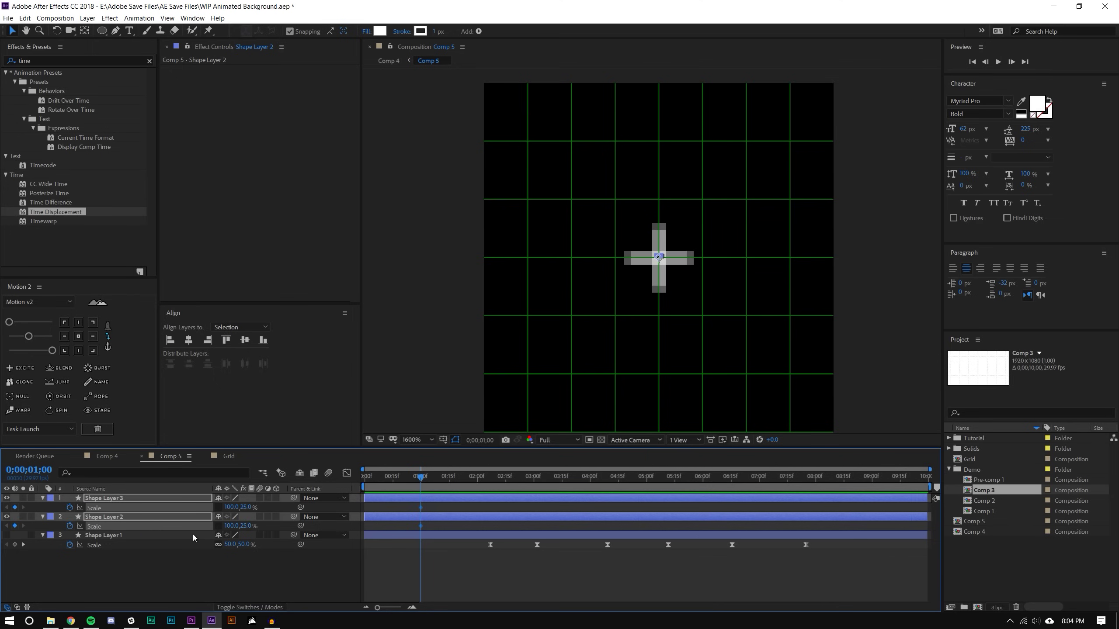
At 3 seconds, stretch the horizontal bar and set both bars' stroke width to 2 px.
{"action": "key", "text": "u"}
{"action": "left_click_drag", "start_coordinate": [428, 477], "coordinate": [534, 477]}
{"action": "left_click_drag", "start_coordinate": [247, 516], "coordinate": [290, 525]}
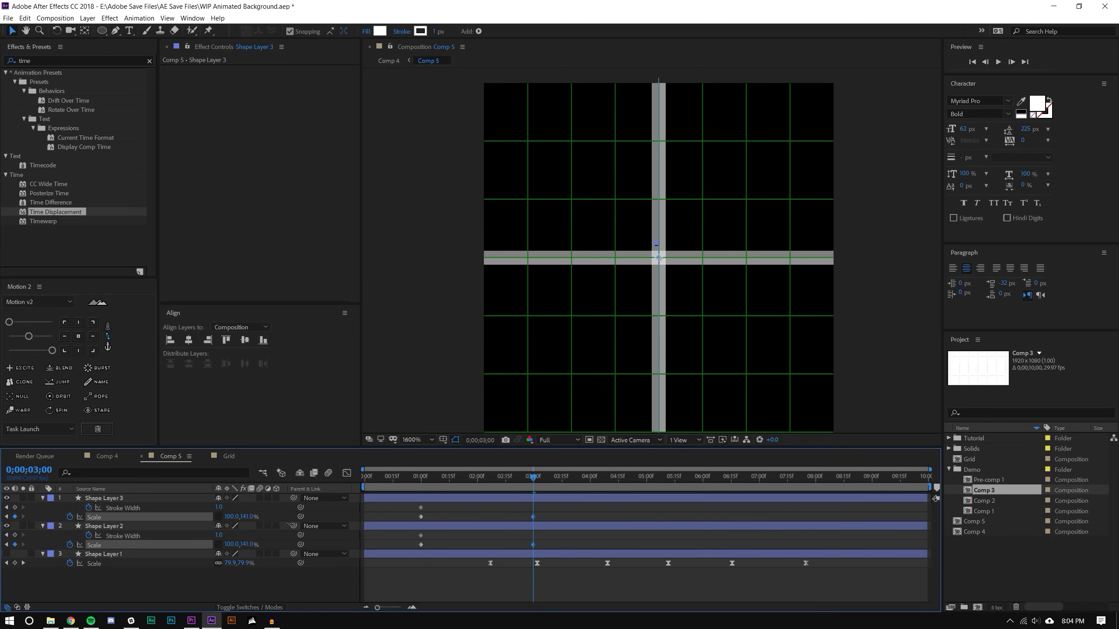
{"action": "left_click", "coordinate": [218, 507]}
{"action": "type", "text": "2"}
{"action": "key", "text": "Return"}
{"action": "left_click", "coordinate": [218, 535]}
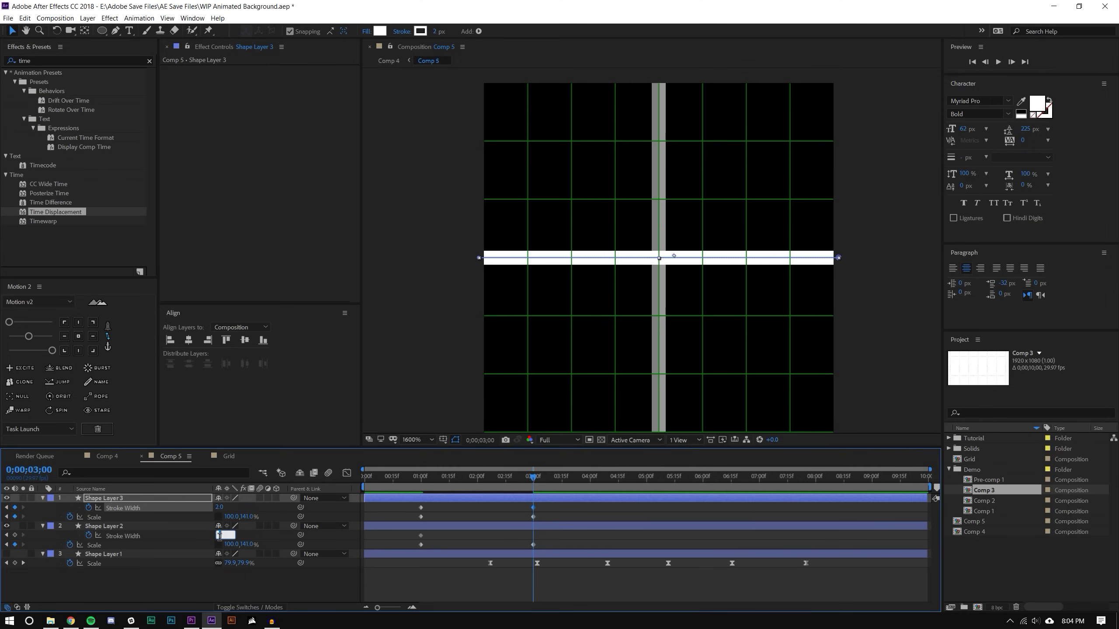
{"action": "key", "text": "Return"}
{"action": "left_click", "coordinate": [584, 598]}
Copy both bars' 1:00 keyframes to 4:00 and apply Easy Ease to them.
{"action": "left_click_drag", "start_coordinate": [533, 477], "coordinate": [590, 459]}
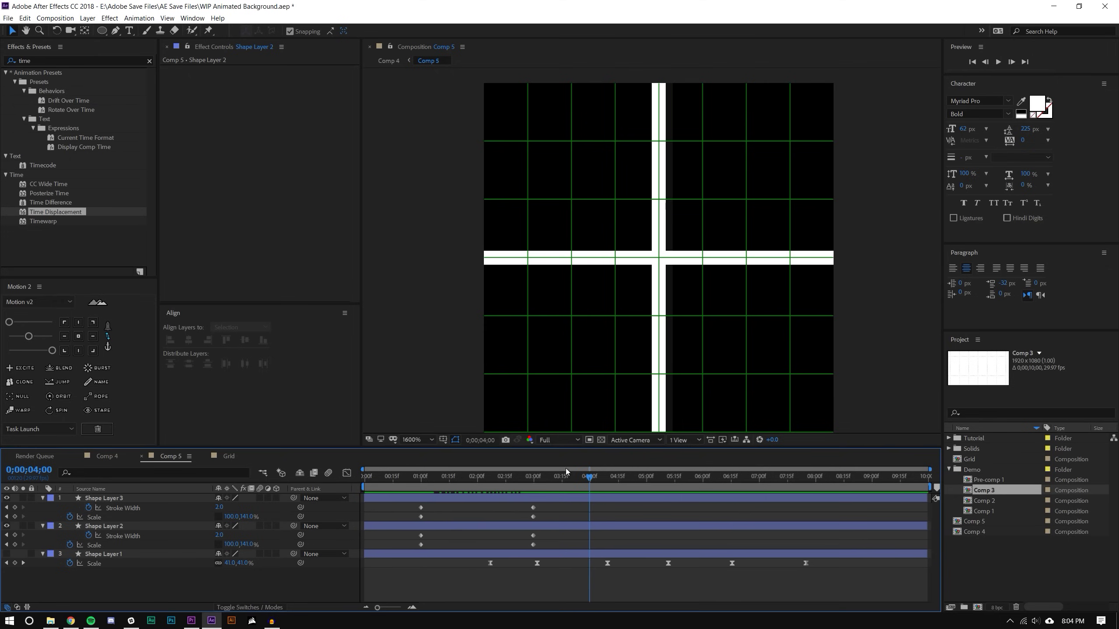
{"action": "left_click_drag", "start_coordinate": [416, 506], "coordinate": [446, 556]}
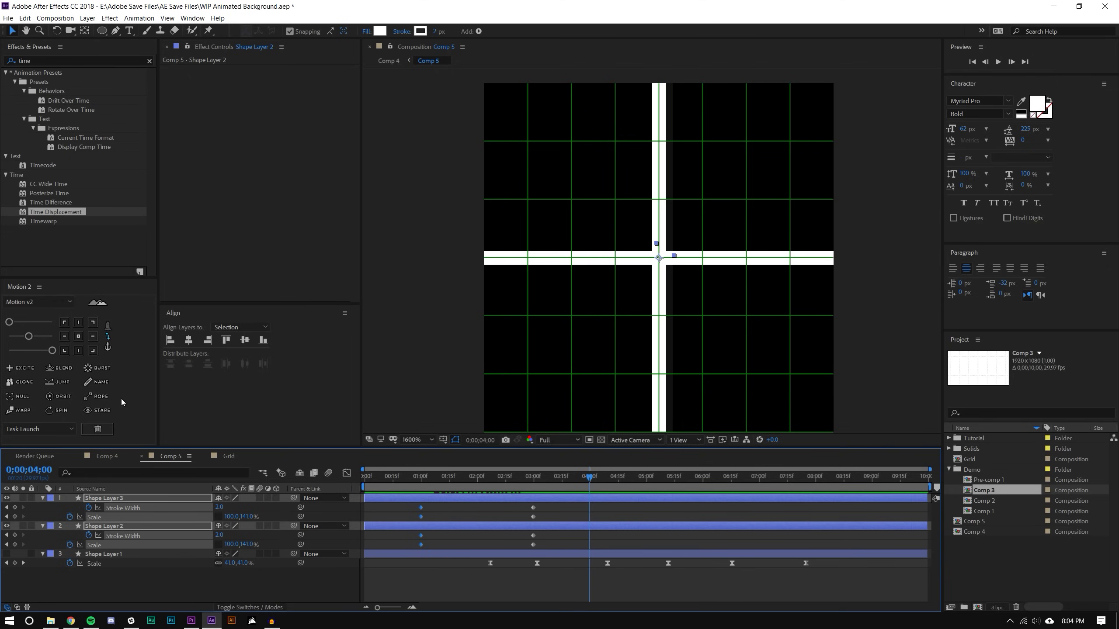
{"action": "left_click", "coordinate": [432, 515]}
{"action": "mouse_move", "coordinate": [409, 506]}
{"action": "left_mouse_down"}
{"action": "mouse_move", "coordinate": [429, 521]}
{"action": "mouse_move", "coordinate": [414, 537]}
{"action": "mouse_move", "coordinate": [436, 546]}
{"action": "left_mouse_up"}
{"action": "key", "text": "ctrl+c"}
{"action": "key", "text": "ctrl+v"}
{"action": "key", "text": "ctrl+c"}
{"action": "key", "text": "ctrl+v"}
{"action": "left_click", "coordinate": [609, 543]}
{"action": "left_click_drag", "start_coordinate": [608, 554], "coordinate": [409, 504]}
{"action": "key", "text": "ctrl+z"}
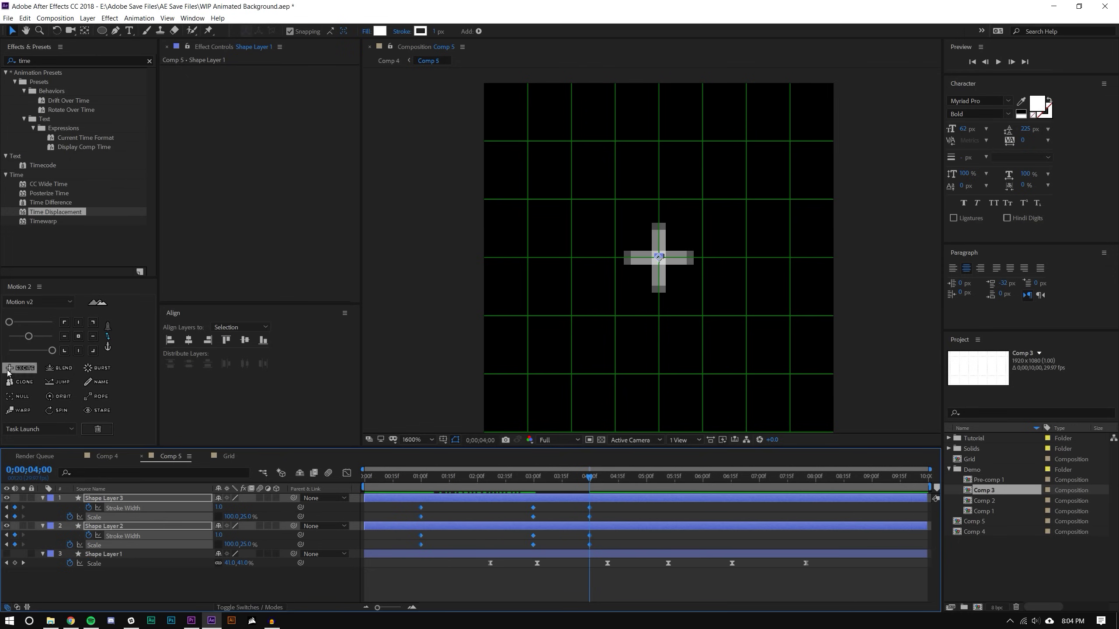
{"action": "left_click", "coordinate": [97, 302]}
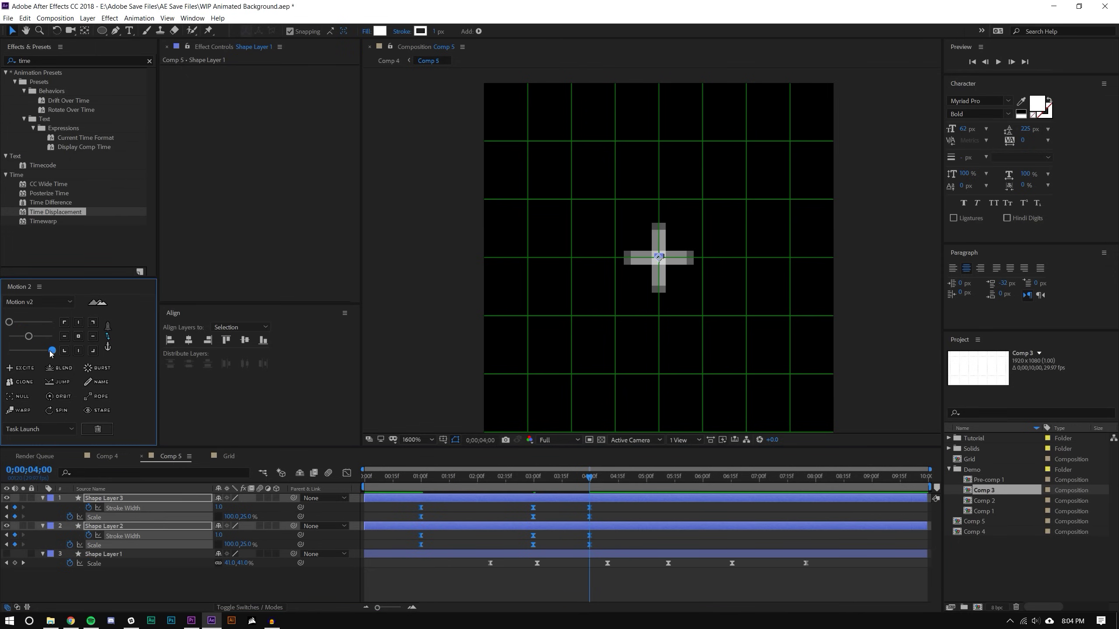
Move the four 4:00 keyframes later to 5:15 and preview the cross animation.
{"action": "left_click", "coordinate": [548, 577]}
{"action": "key", "text": "space"}
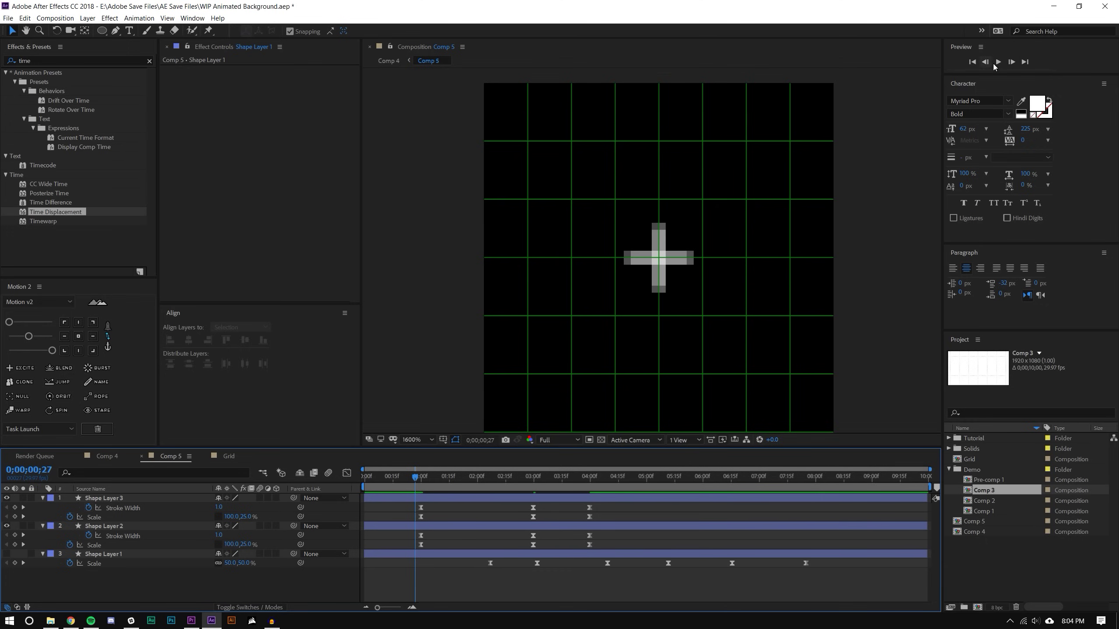
{"action": "left_click", "coordinate": [997, 62]}
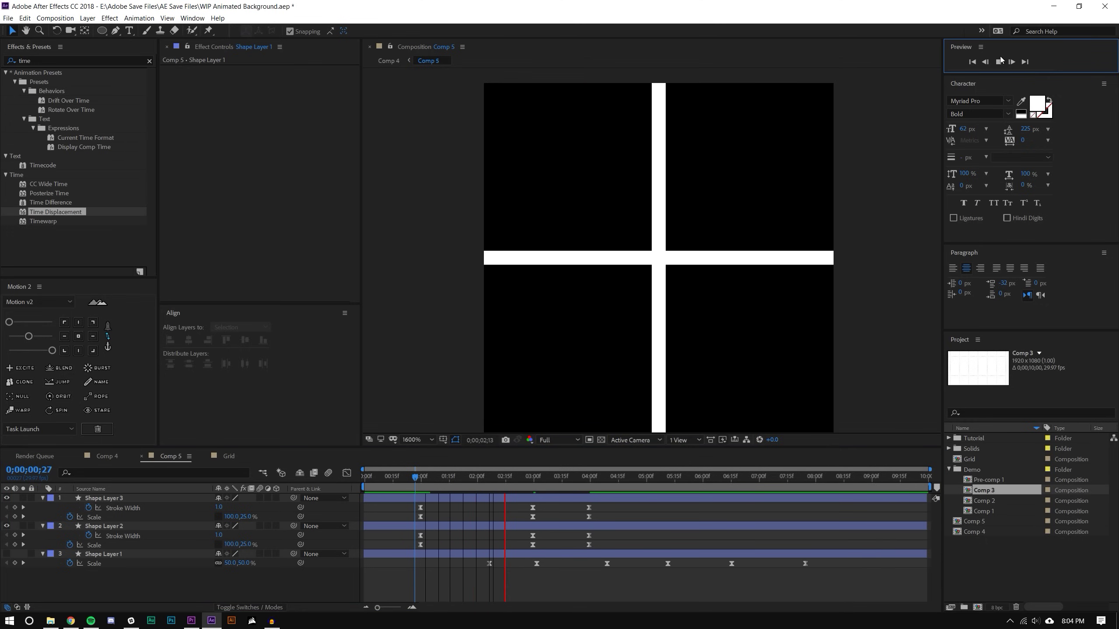
{"action": "left_click", "coordinate": [597, 502]}
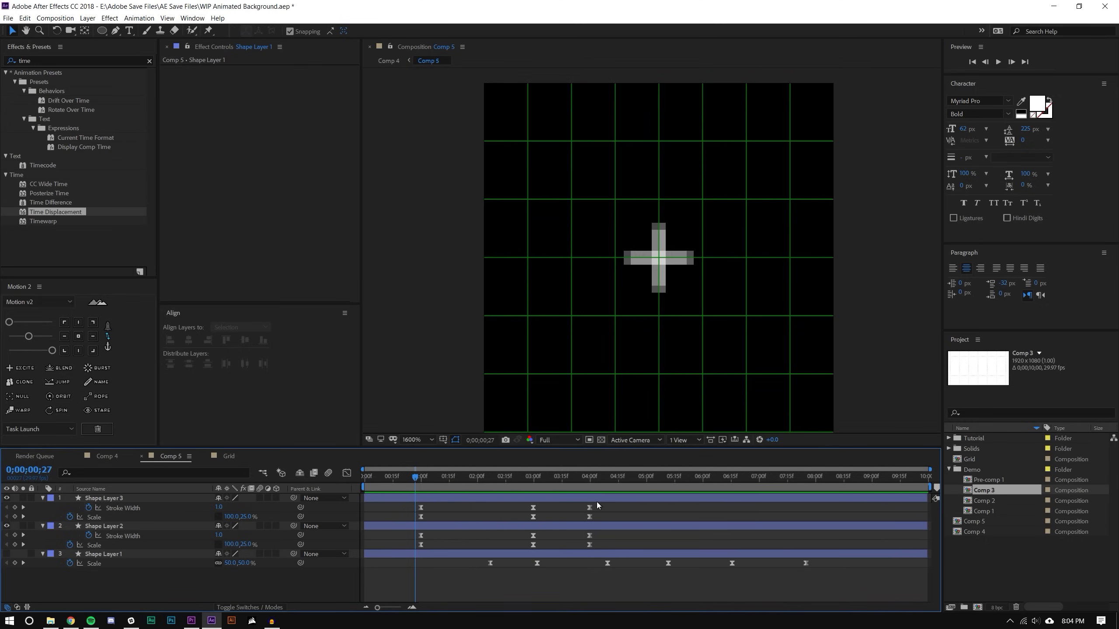
{"action": "left_click_drag", "start_coordinate": [596, 503], "coordinate": [577, 549]}
{"action": "left_click_drag", "start_coordinate": [589, 508], "coordinate": [673, 506]}
{"action": "key", "text": "space"}
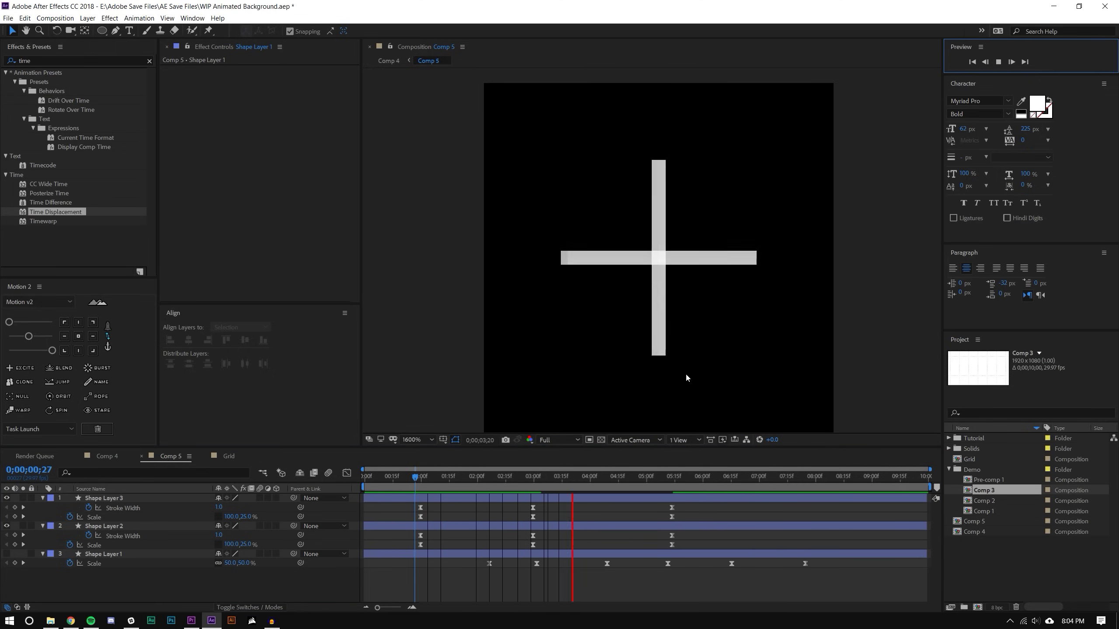
{"action": "key", "text": "space"}
{"action": "left_click", "coordinate": [106, 456]}
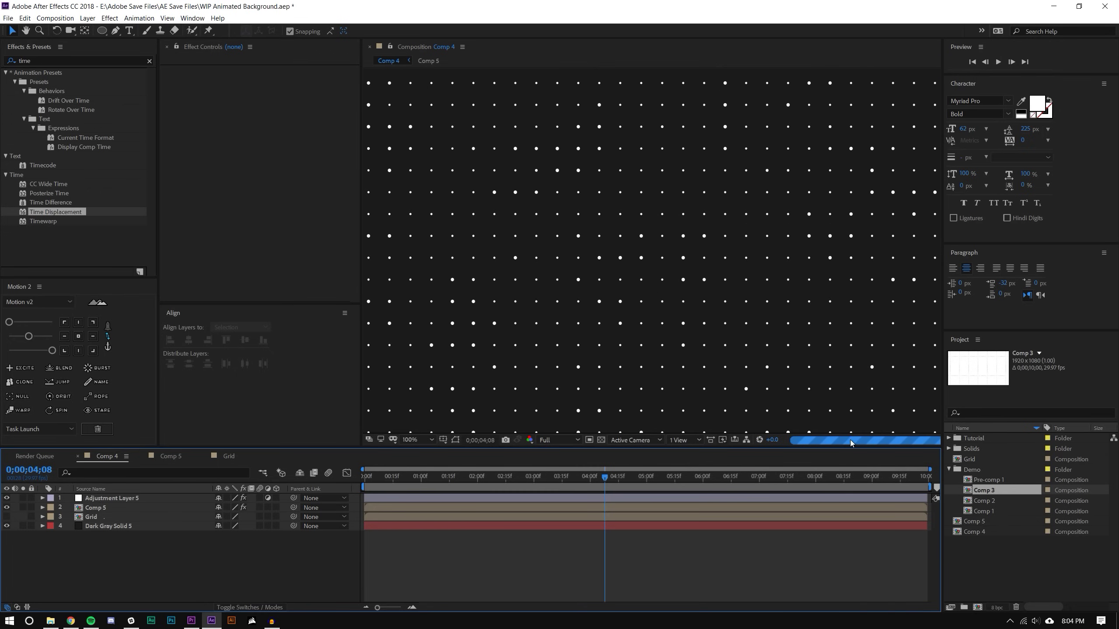
Preview Comp 4 from the start at 50% zoom.
{"action": "key", "text": "comma"}
{"action": "key", "text": "comma"}
{"action": "key", "text": "Home"}
{"action": "key", "text": "space"}
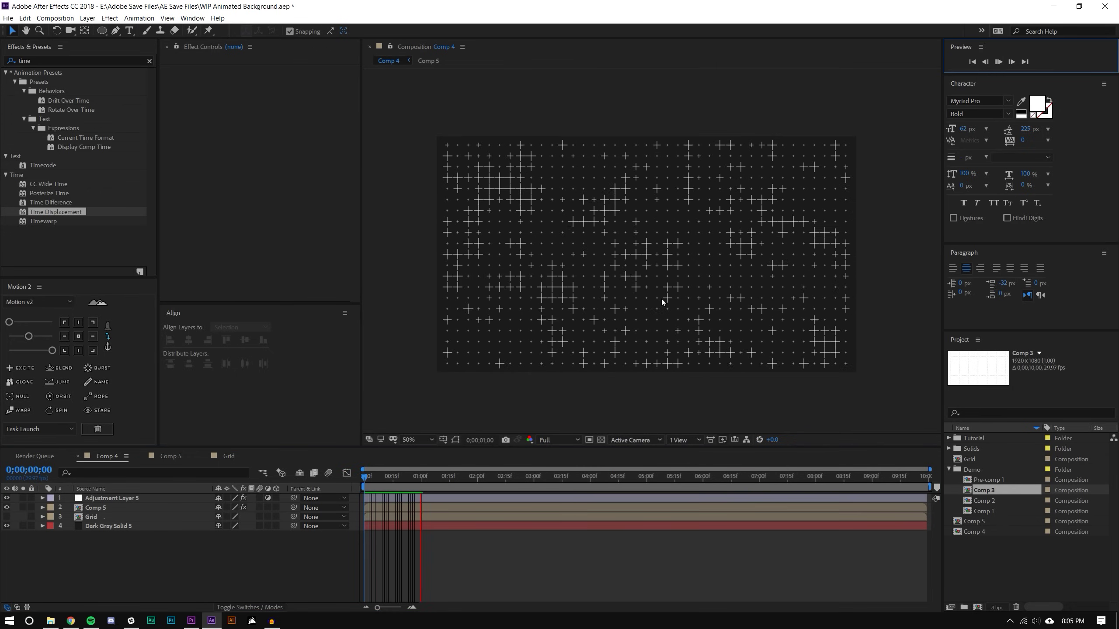
{"action": "scroll", "coordinate": [661, 298], "scroll_direction": "up", "scroll_amount": 2}
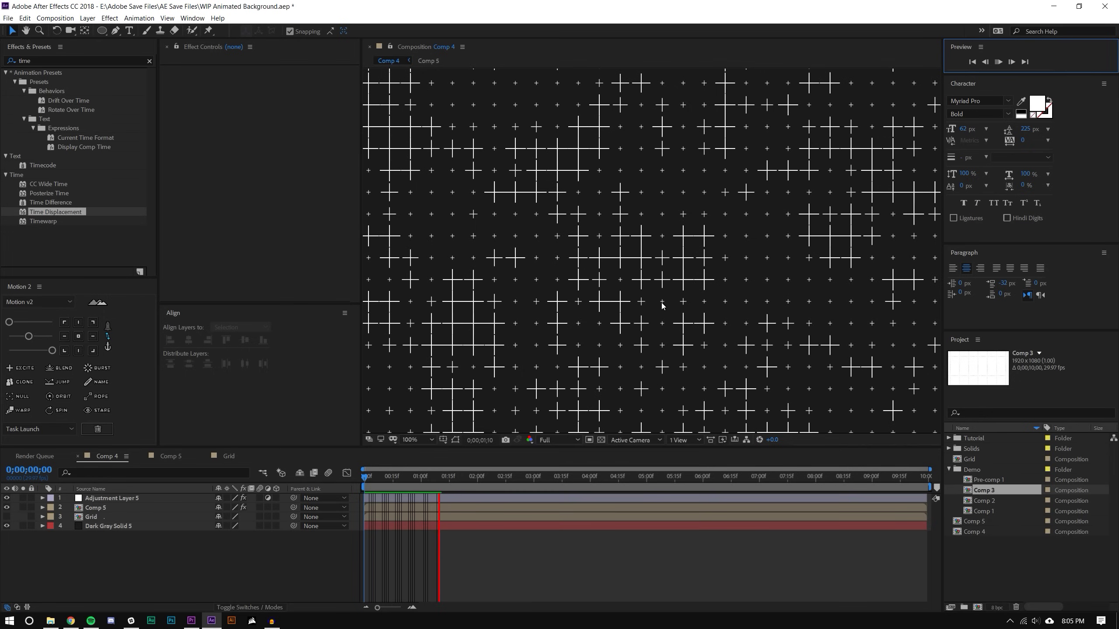
{"action": "key", "text": "space"}
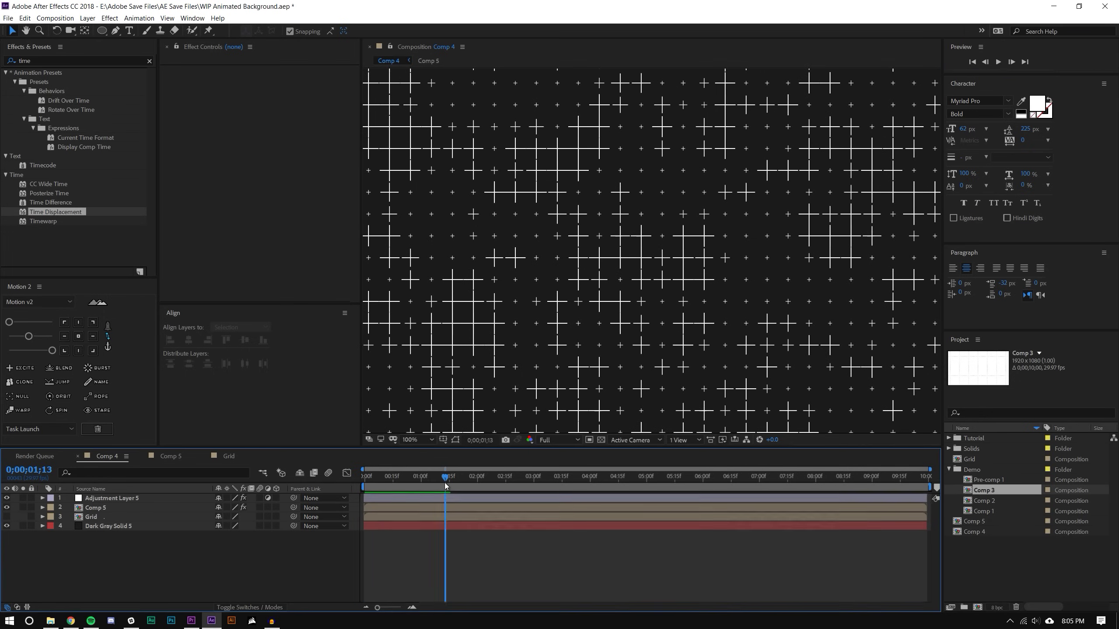
In Comp 5, delete the stroke width keyframes on Shape Layers 3 and 2.
{"action": "left_click", "coordinate": [176, 455]}
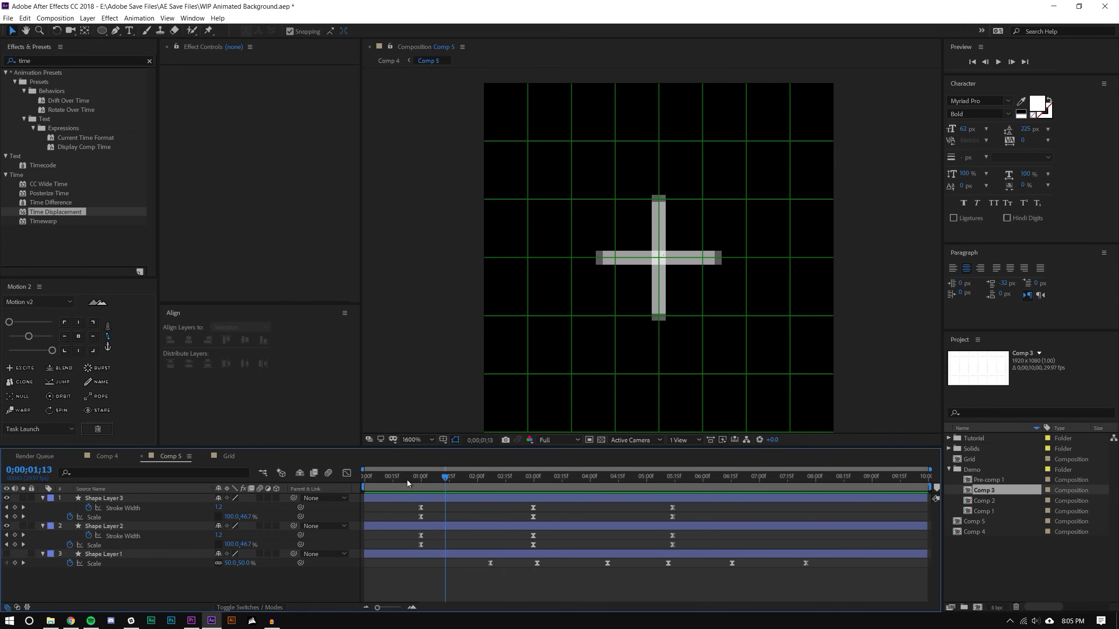
{"action": "left_click_drag", "start_coordinate": [409, 480], "coordinate": [392, 478]}
{"action": "mouse_move", "coordinate": [408, 516]}
{"action": "left_mouse_down"}
{"action": "mouse_move", "coordinate": [673, 531]}
{"action": "mouse_move", "coordinate": [687, 525]}
{"action": "mouse_move", "coordinate": [423, 511]}
{"action": "mouse_move", "coordinate": [750, 512]}
{"action": "left_mouse_up"}
{"action": "key", "text": "Delete"}
{"action": "left_click_drag", "start_coordinate": [395, 531], "coordinate": [727, 528]}
{"action": "key", "text": "Delete"}
Preview Comp 4 again from the beginning, then reopen Comp 5.
{"action": "left_click", "coordinate": [116, 457]}
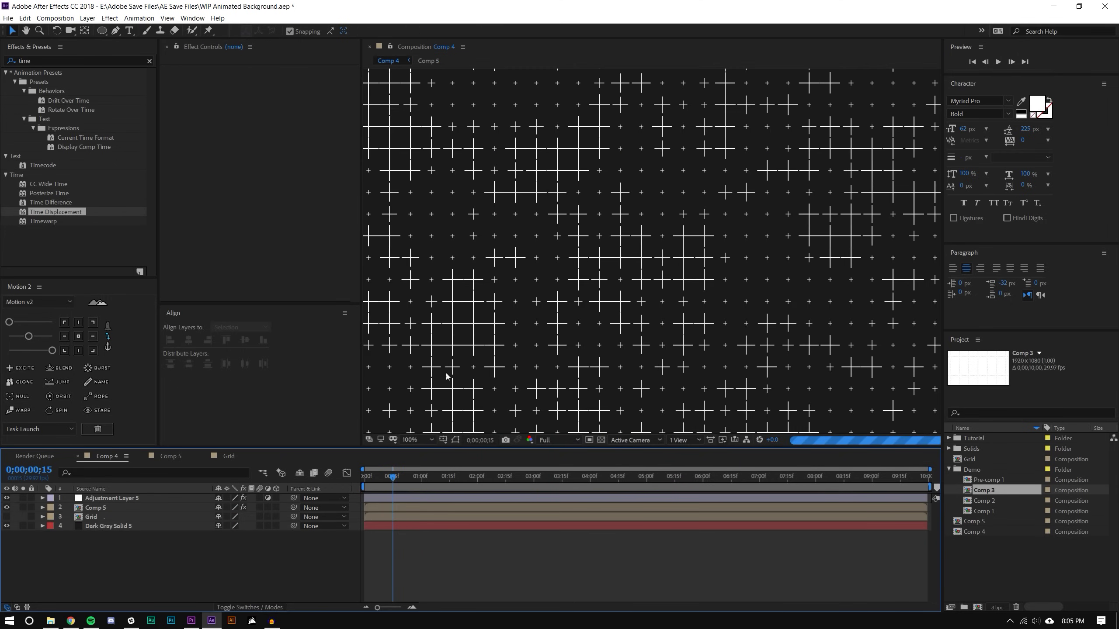
{"action": "key", "text": "comma"}
{"action": "key", "text": "space"}
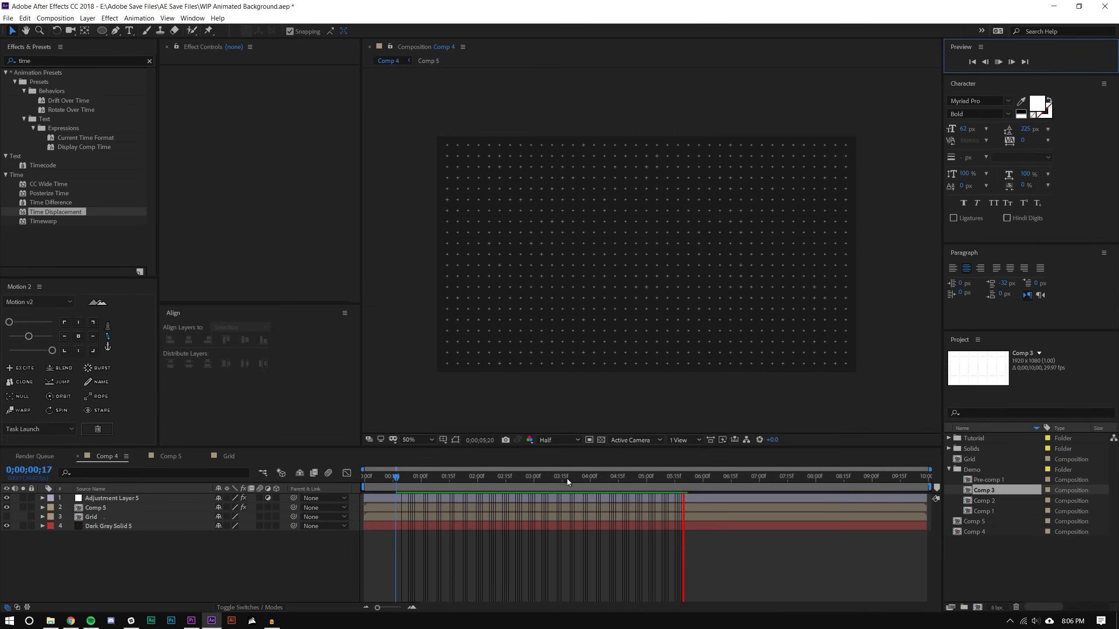
{"action": "left_click_drag", "start_coordinate": [566, 478], "coordinate": [364, 478]}
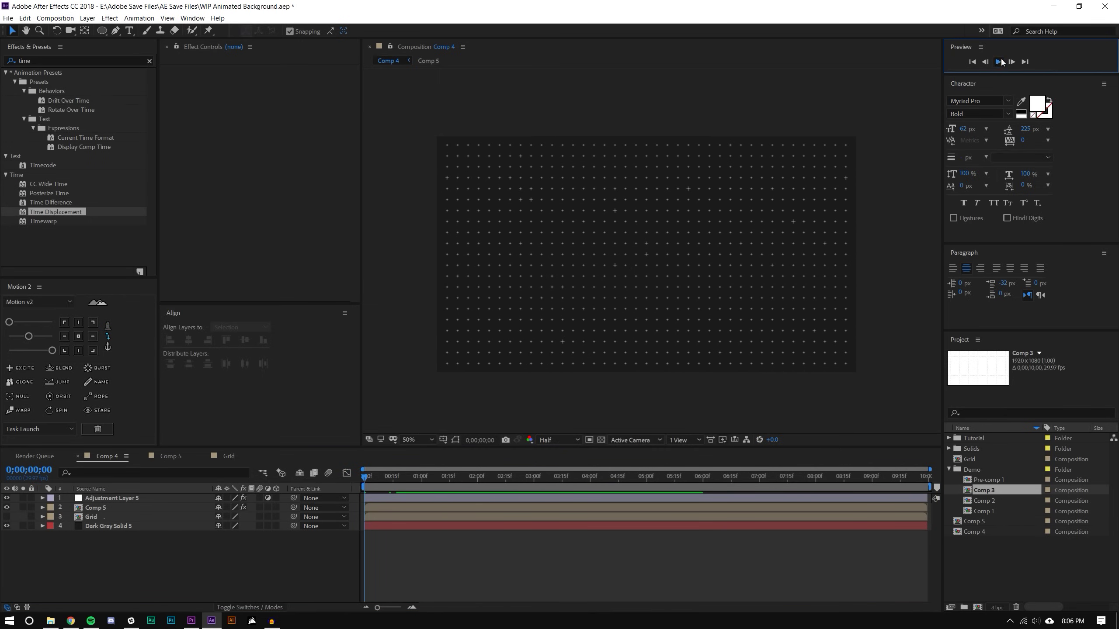
{"action": "left_click", "coordinate": [999, 62]}
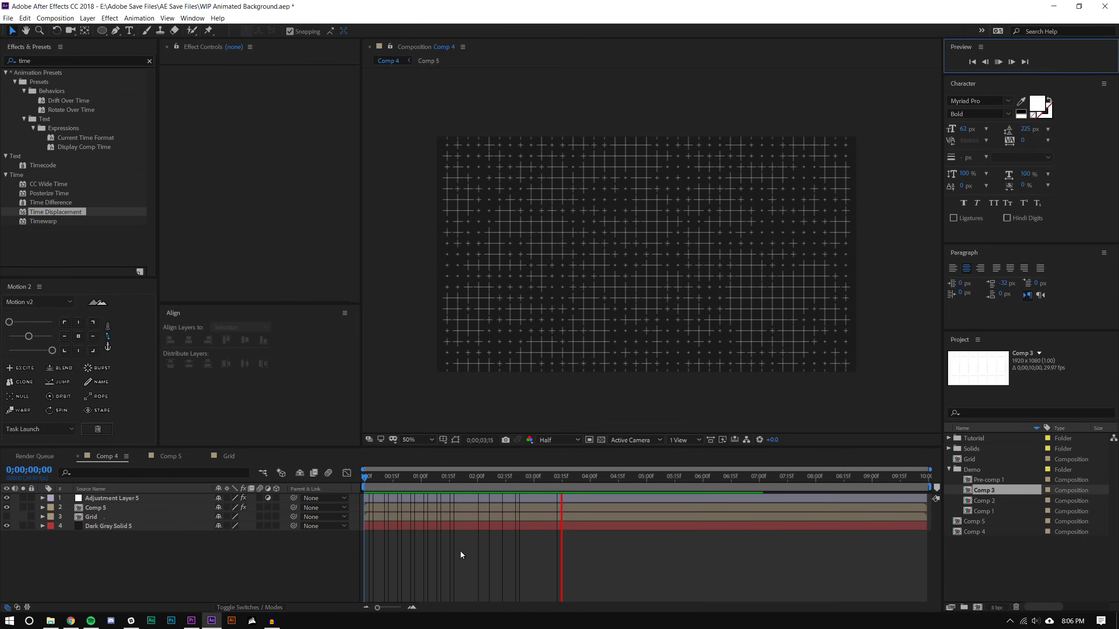
{"action": "left_click", "coordinate": [493, 477]}
{"action": "double_click", "coordinate": [418, 508]}
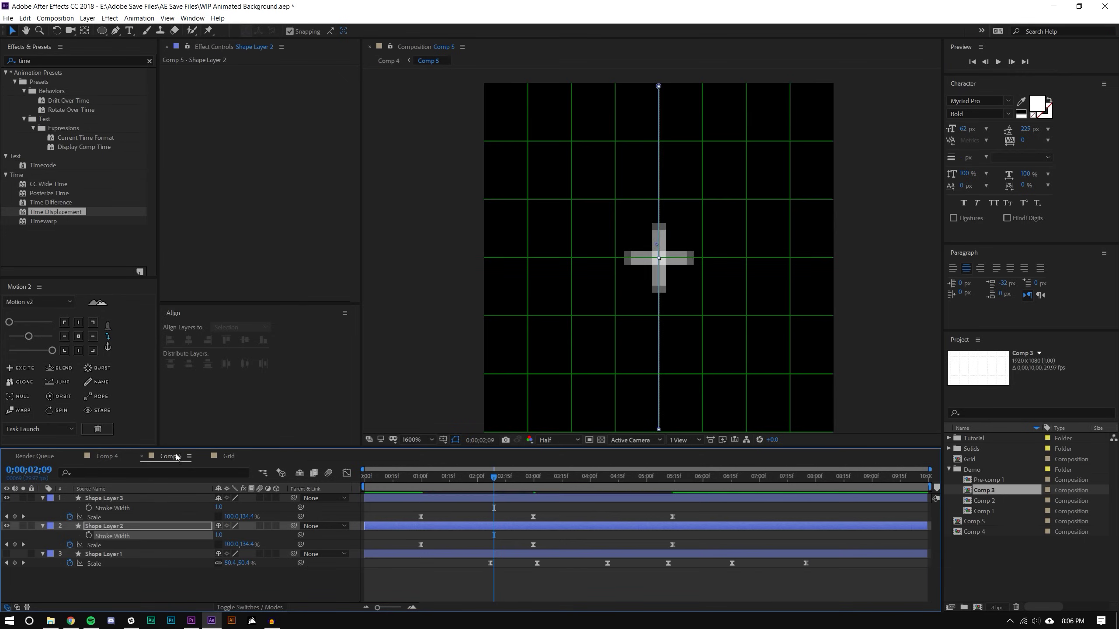
Delete both bars' Scale keyframes and parent Shape Layer 3 to Shape Layer 2.
{"action": "left_click", "coordinate": [409, 479]}
{"action": "left_click_drag", "start_coordinate": [411, 509], "coordinate": [764, 551]}
{"action": "key", "text": "Delete"}
{"action": "left_click", "coordinate": [507, 479]}
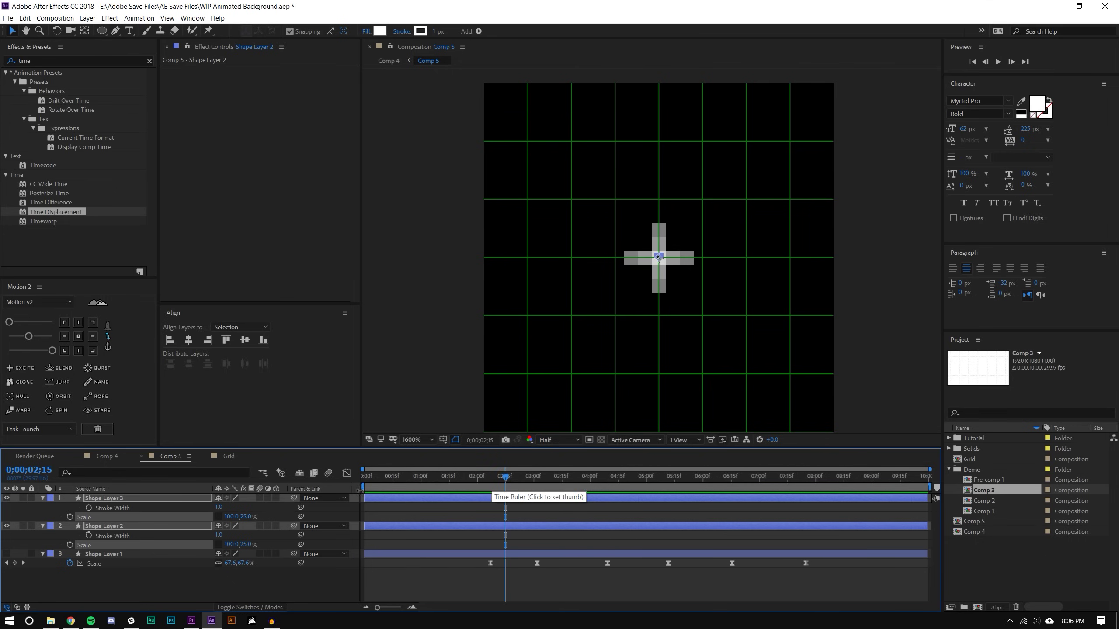
{"action": "left_click_drag", "start_coordinate": [293, 498], "coordinate": [147, 525]}
Keyframe Shape Layer 2's Rotation at 0° on 2;15 and 180° on 4;01.
{"action": "left_click", "coordinate": [132, 526]}
{"action": "key", "text": "u"}
{"action": "key", "text": "alt+shift+r"}
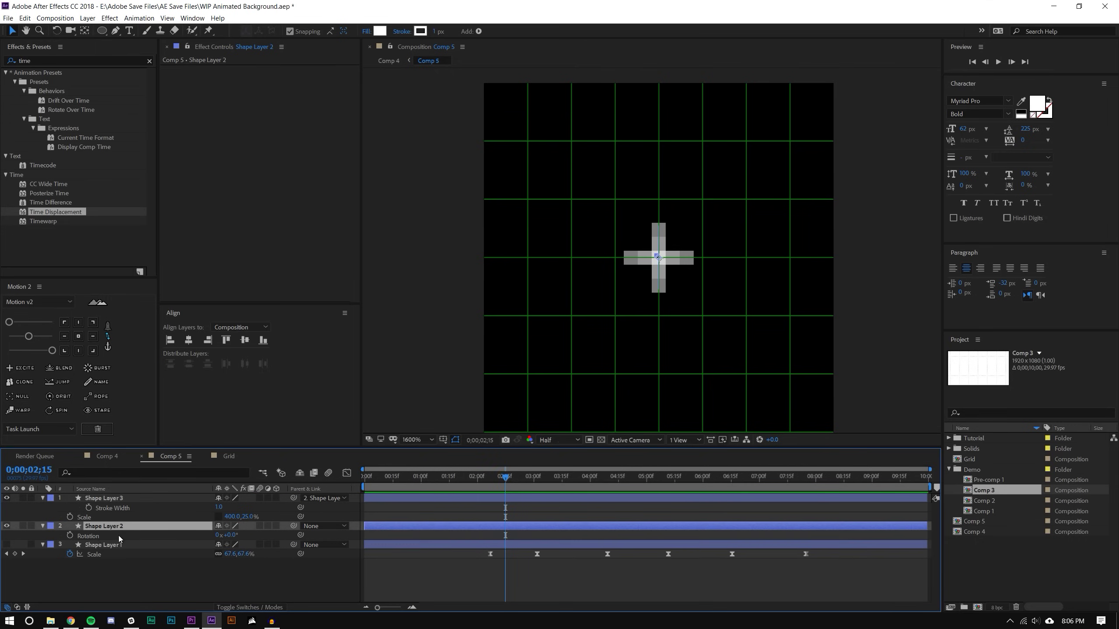
{"action": "left_click", "coordinate": [73, 535]}
{"action": "left_click", "coordinate": [567, 478]}
{"action": "left_click_drag", "start_coordinate": [569, 479], "coordinate": [591, 478]}
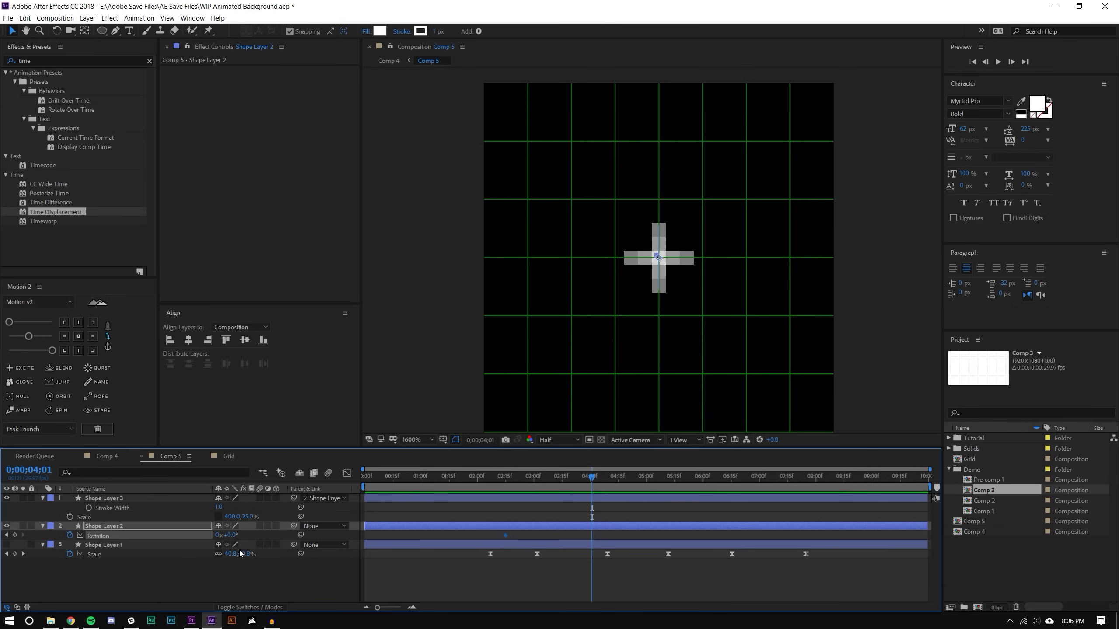
{"action": "left_click", "coordinate": [229, 535]}
{"action": "key", "text": "Return"}
Add a final -90° Rotation keyframe at 7;07 after checking the spin.
{"action": "left_click_drag", "start_coordinate": [687, 478], "coordinate": [702, 480]}
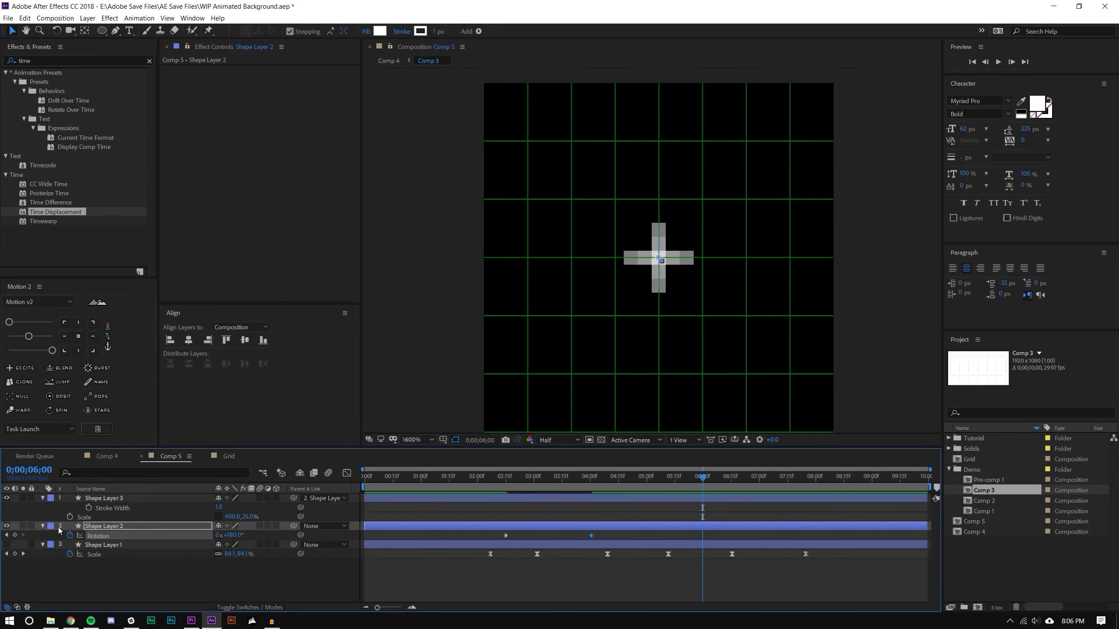
{"action": "left_click_drag", "start_coordinate": [607, 481], "coordinate": [772, 419]}
{"action": "left_click", "coordinate": [237, 535]}
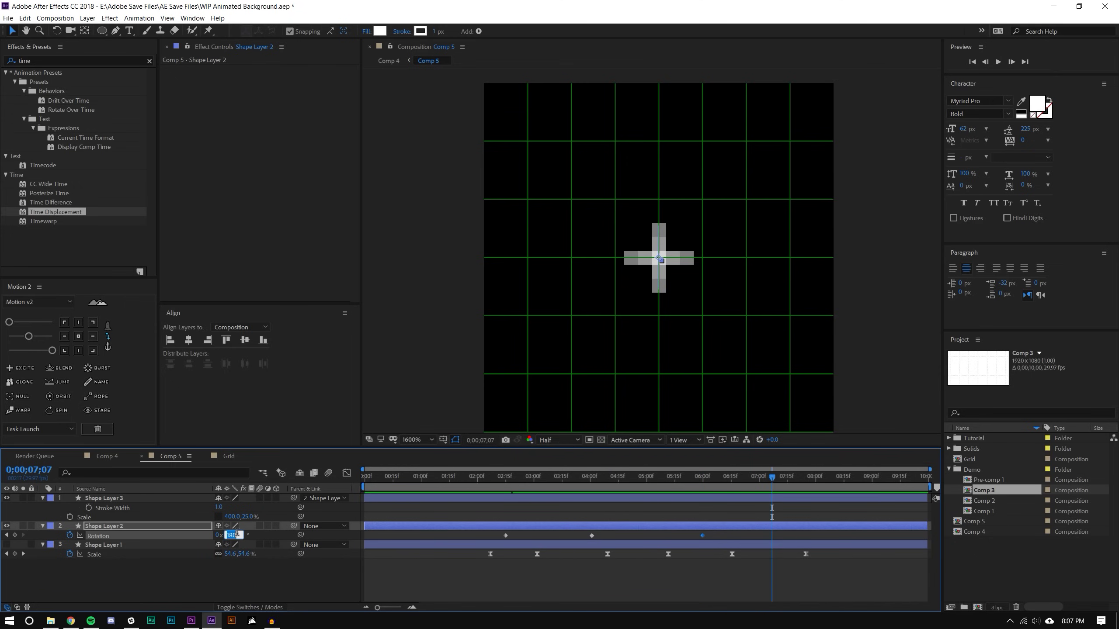
{"action": "type", "text": "-90"}
{"action": "key", "text": "Return"}
{"action": "left_click", "coordinate": [107, 455]}
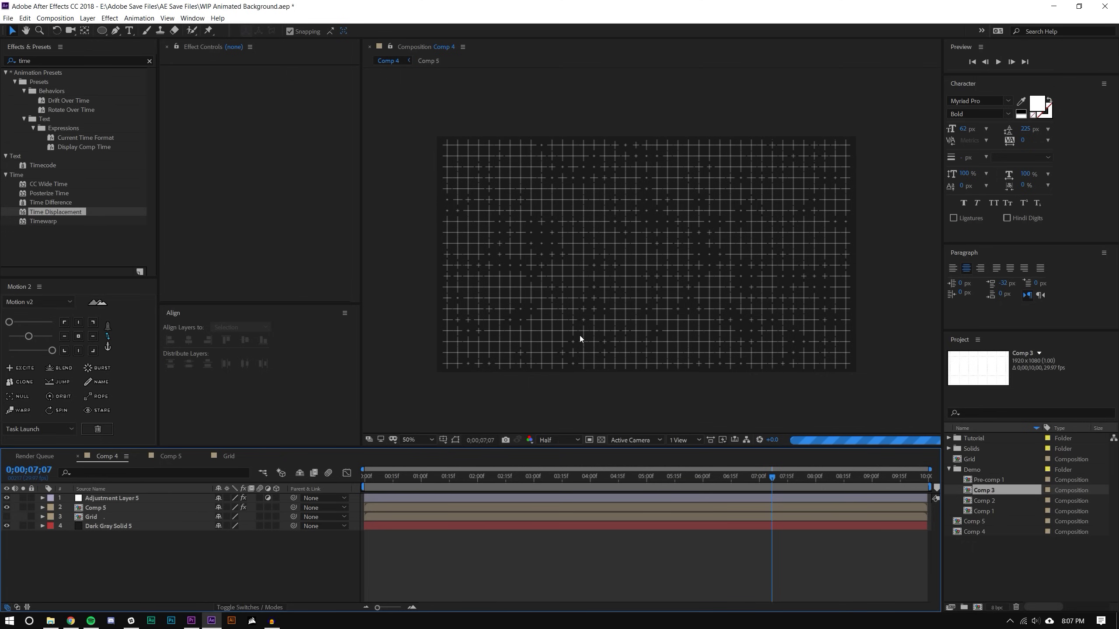
Set Comp 4's preview resolution to Full.
{"action": "scroll", "coordinate": [631, 238], "scroll_direction": "up", "scroll_amount": 1}
{"action": "left_click", "coordinate": [558, 439]}
{"action": "left_click", "coordinate": [557, 485]}
Return the playhead to 0 and play back the spinning cross grid.
{"action": "scroll", "coordinate": [668, 280], "scroll_direction": "down", "scroll_amount": 2}
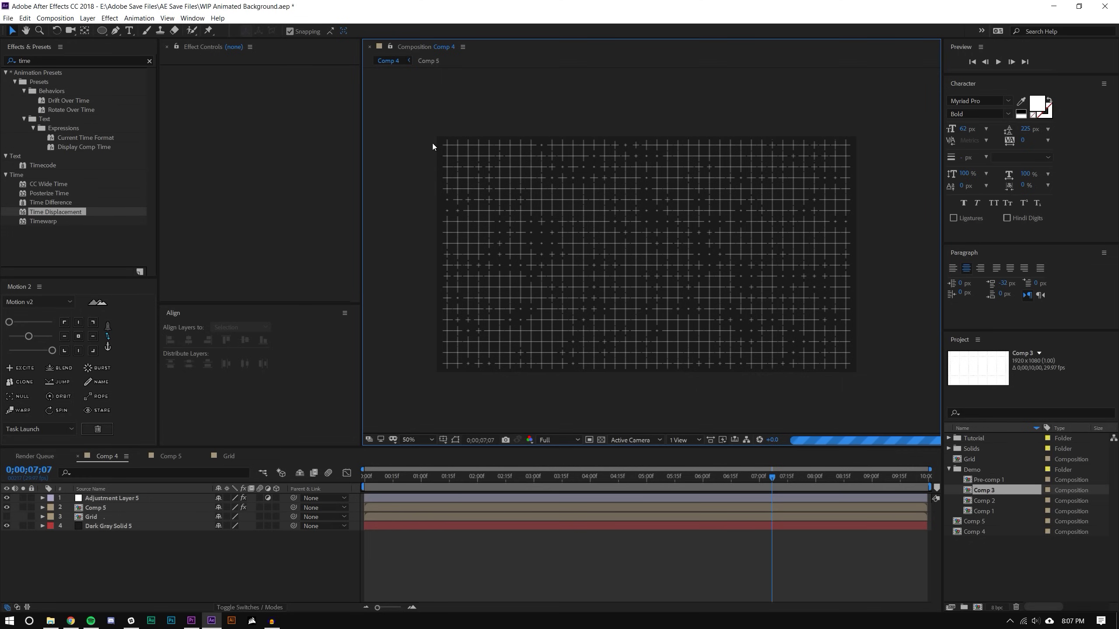
{"action": "scroll", "coordinate": [618, 289], "scroll_direction": "down", "scroll_amount": 2}
{"action": "scroll", "coordinate": [603, 311], "scroll_direction": "up", "scroll_amount": 2}
{"action": "scroll", "coordinate": [589, 333], "scroll_direction": "down", "scroll_amount": 2}
{"action": "left_click_drag", "start_coordinate": [500, 470], "coordinate": [352, 476]}
{"action": "key", "text": "space"}
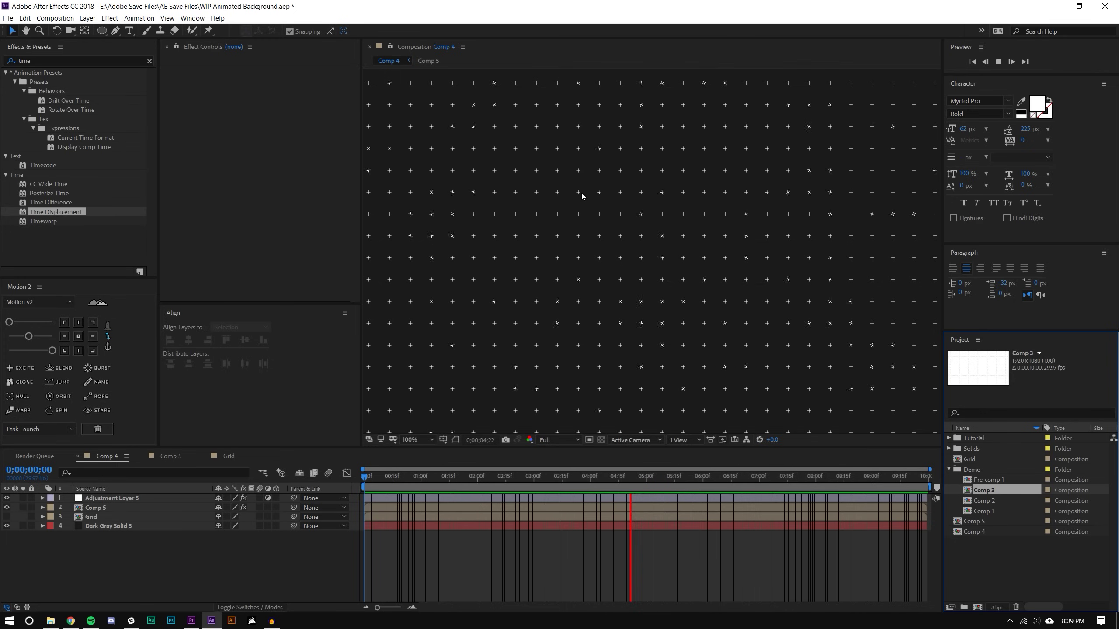
{"action": "key", "text": "comma"}
{"action": "key", "text": "comma"}
{"action": "key", "text": "period"}
{"action": "key", "text": "period"}
{"action": "key", "text": "comma"}
{"action": "key", "text": "comma"}
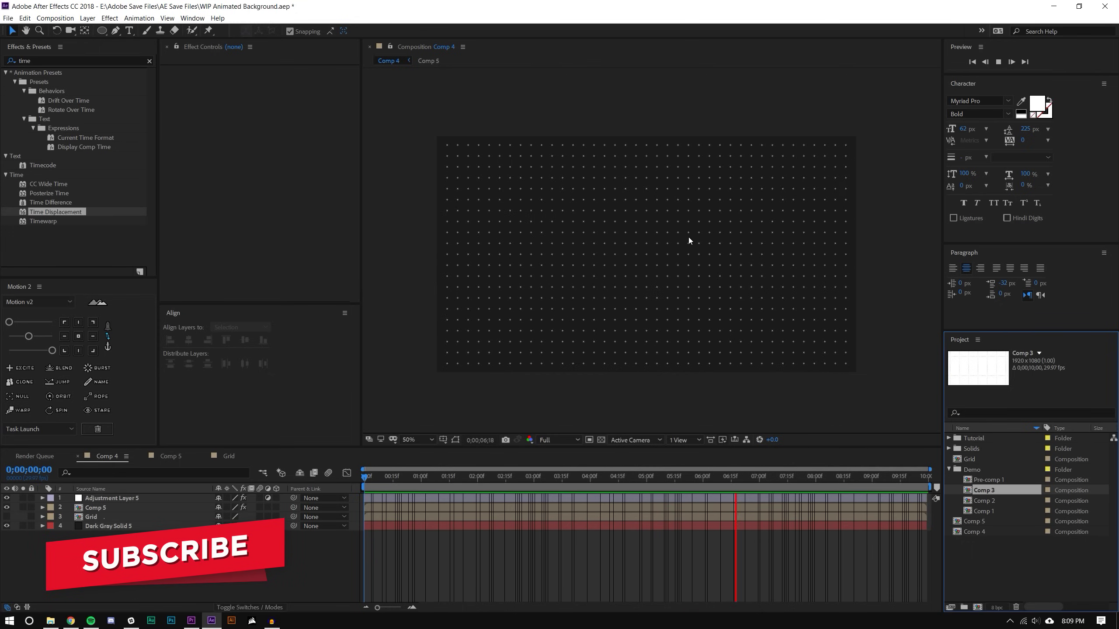
{"action": "scroll", "coordinate": [629, 237], "scroll_direction": "up", "scroll_amount": 2}
{"action": "scroll", "coordinate": [634, 255], "scroll_direction": "up", "scroll_amount": 1}
{"action": "scroll", "coordinate": [641, 261], "scroll_direction": "up", "scroll_amount": 1}
{"action": "scroll", "coordinate": [640, 261], "scroll_direction": "down", "scroll_amount": 1}
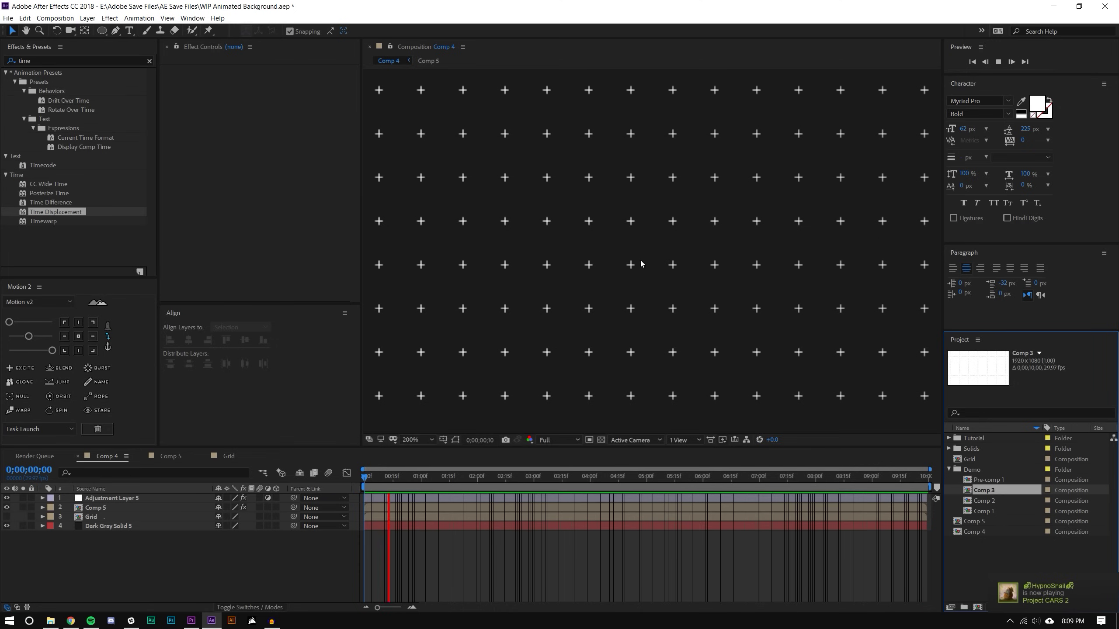